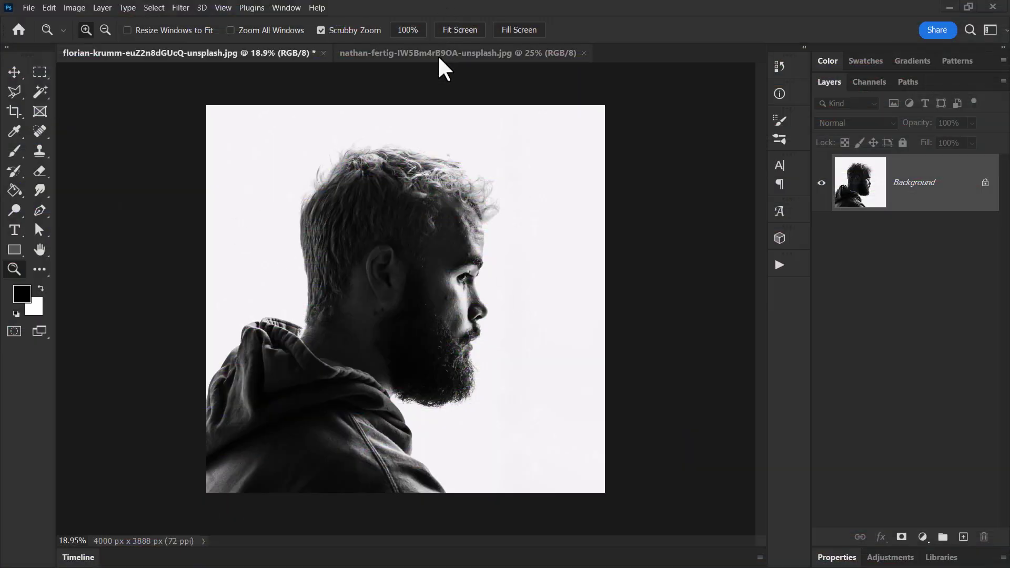
pyautogui.click(438, 54)
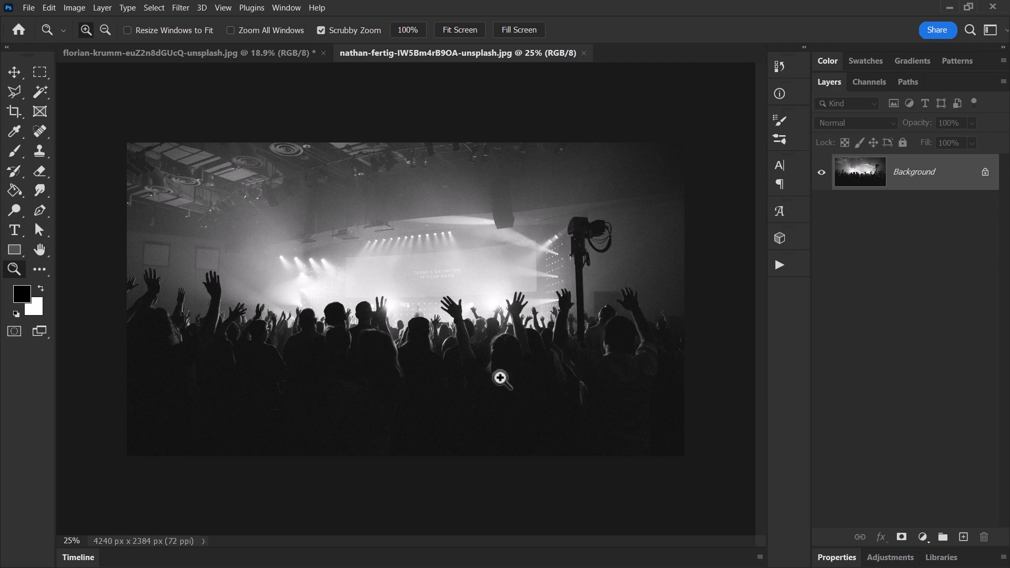
pyautogui.click(153, 53)
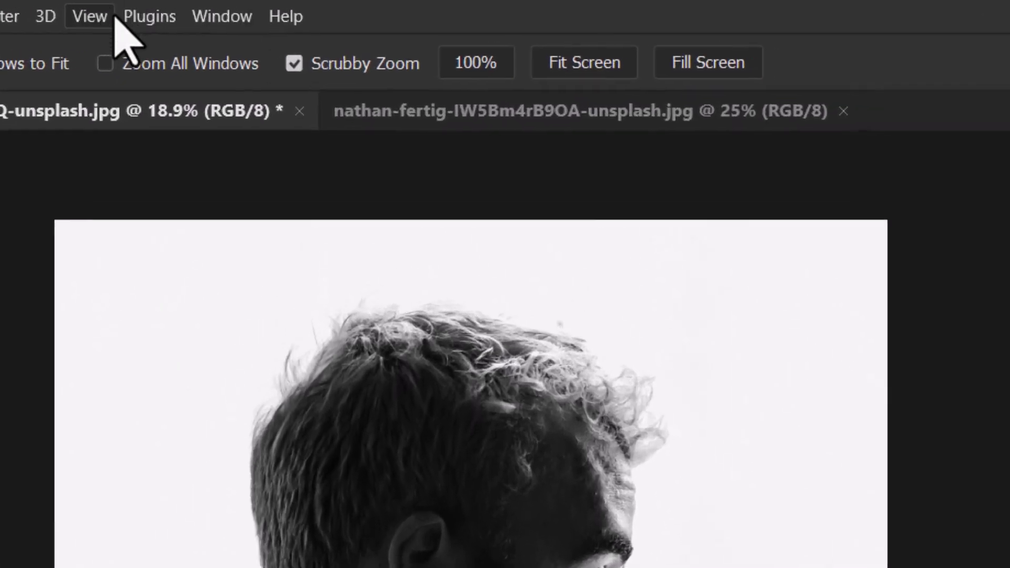
pyautogui.click(286, 7)
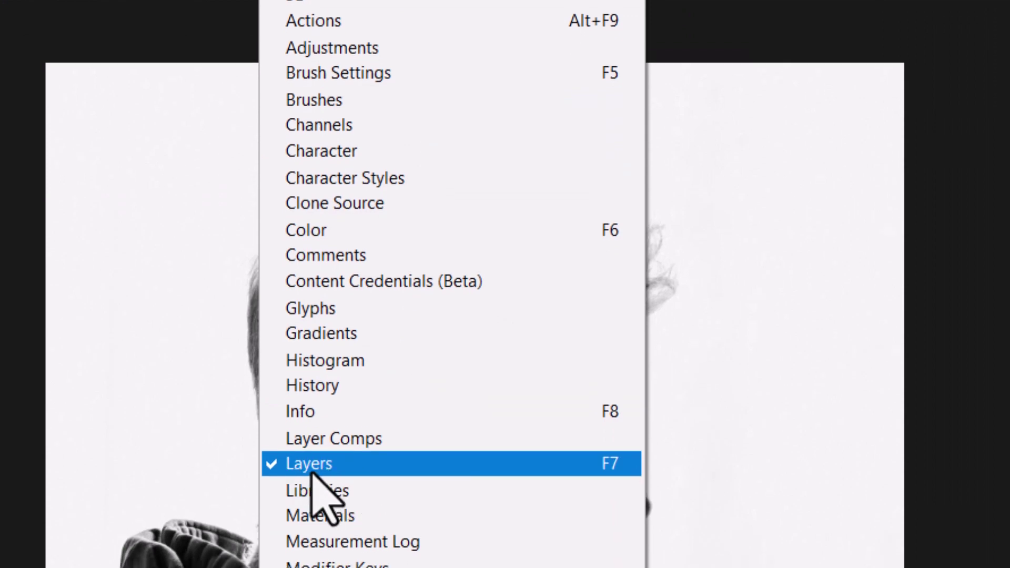
pyautogui.click(313, 463)
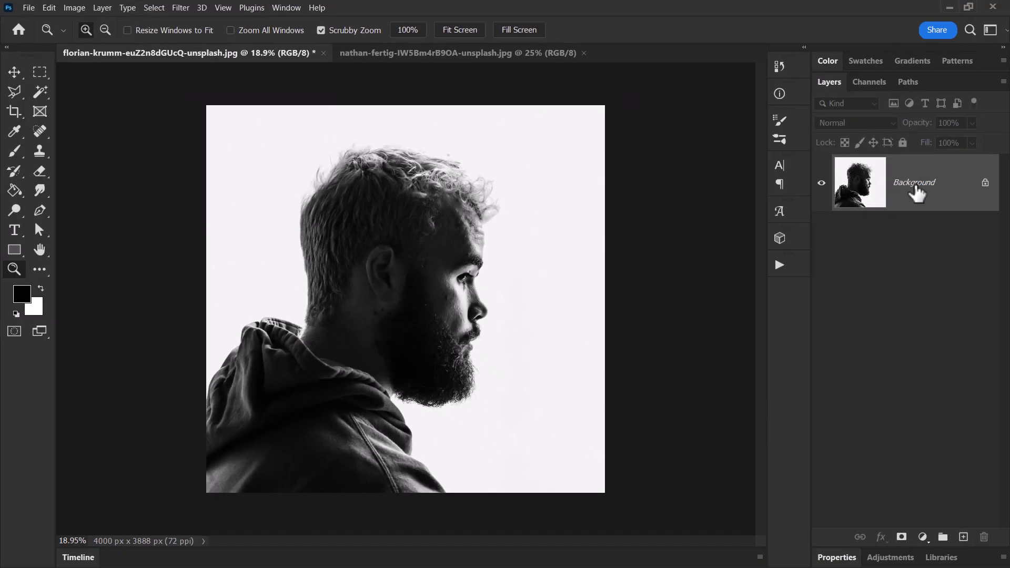
# - Convert the portrait's Background into a regular layer and set its blend mode to Screen
pyautogui.doubleClick(959, 196)
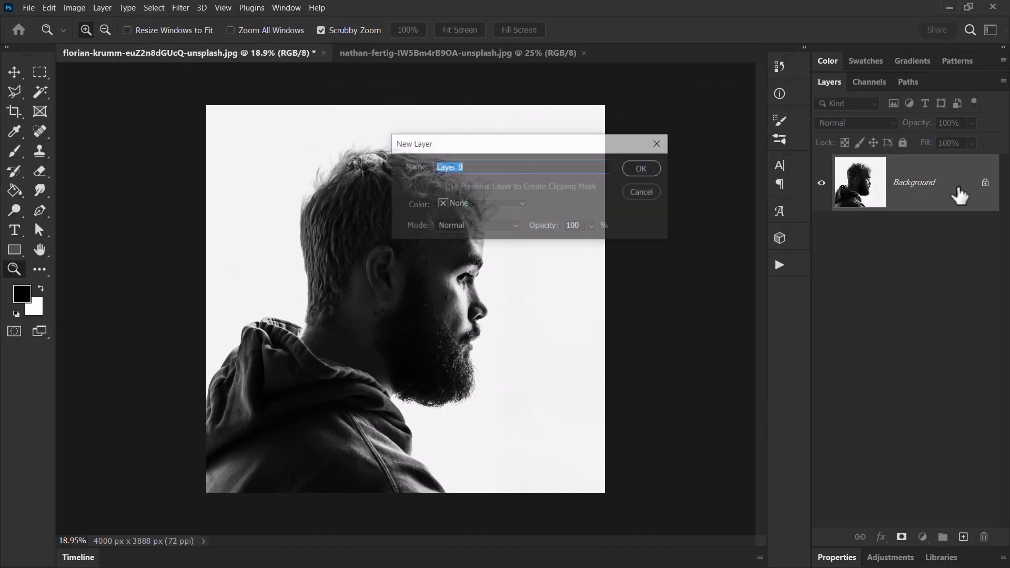
pyautogui.click(643, 168)
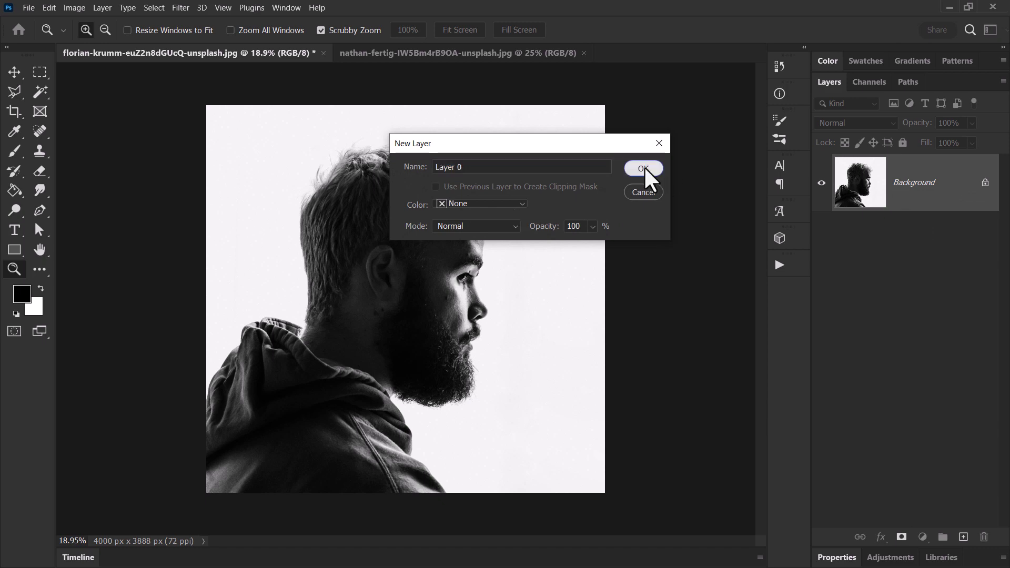
pyautogui.click(867, 124)
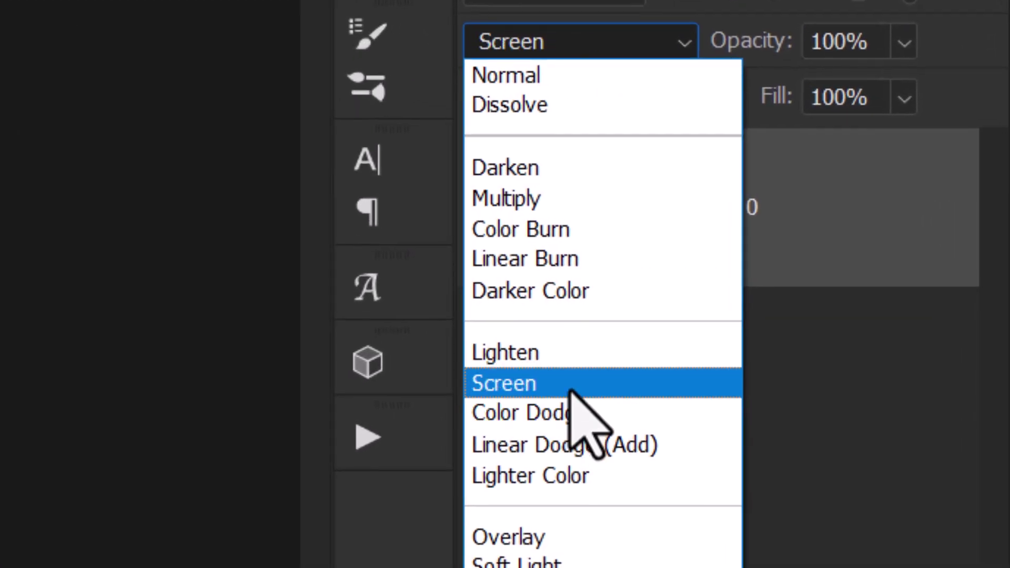
pyautogui.click(571, 390)
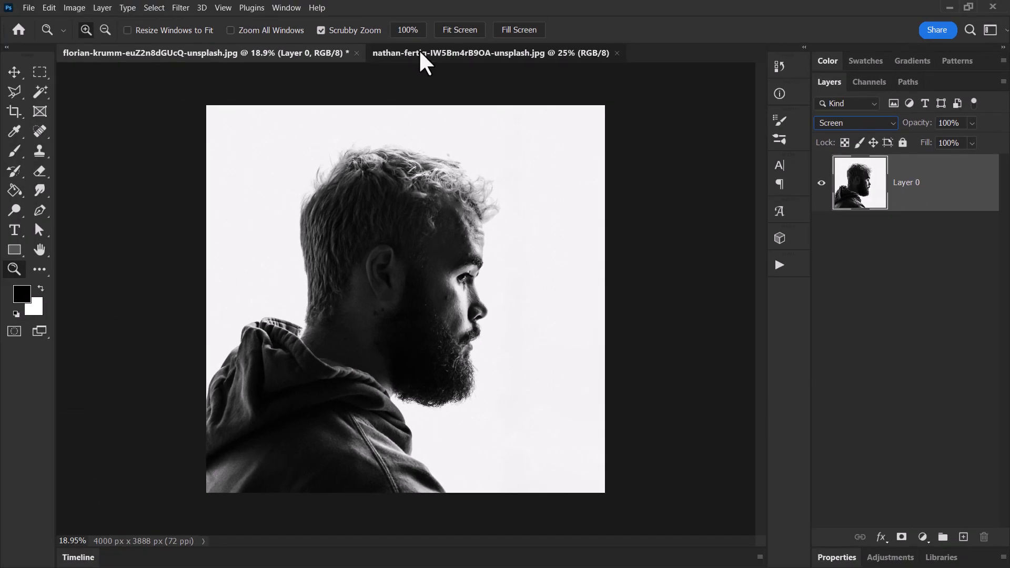
# - Copy the whole concert photo into the portrait document and place its layer beneath the portrait layer
pyautogui.click(424, 55)
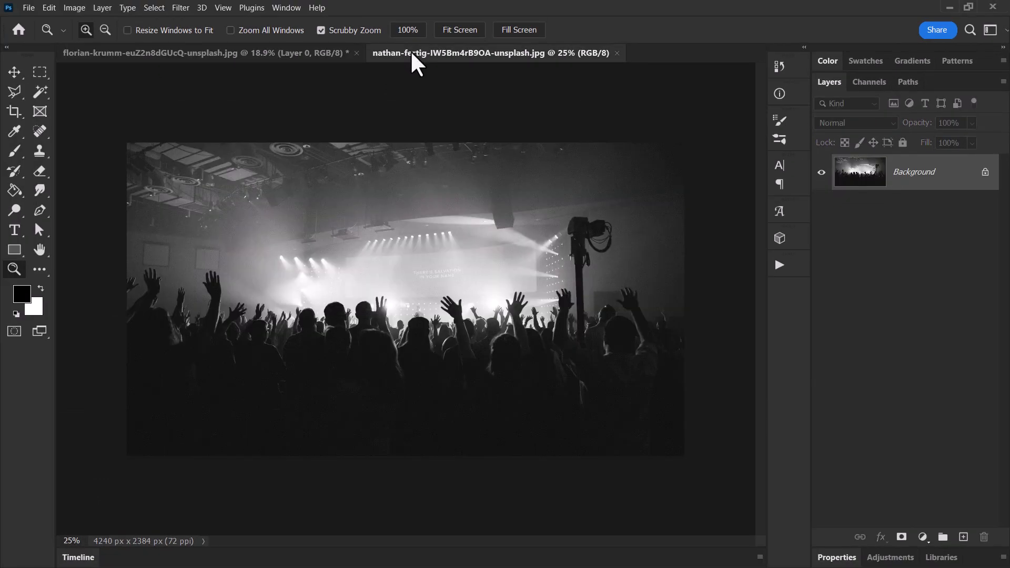
pyautogui.hotkey('ctrl', 'a')
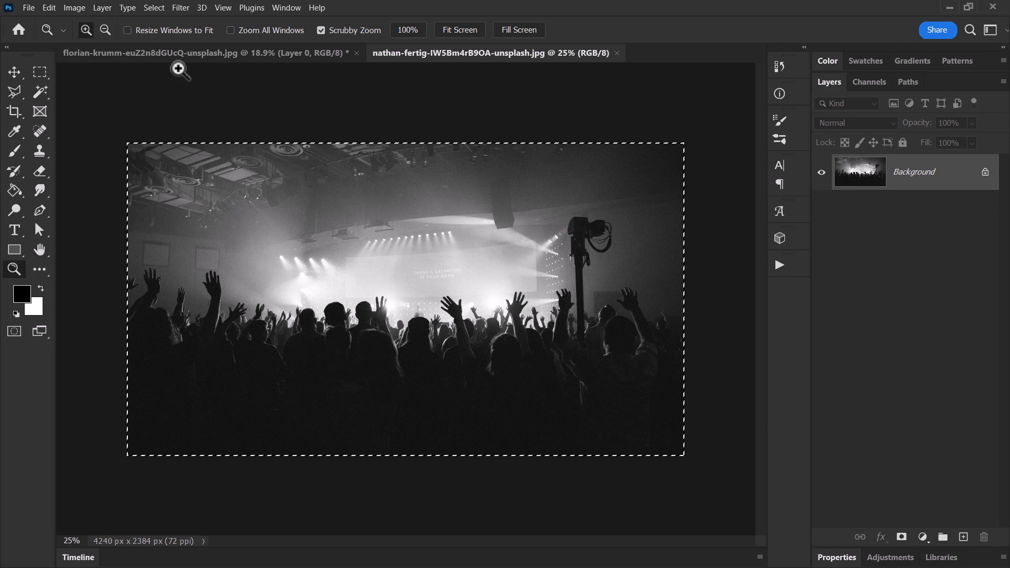
pyautogui.click(204, 55)
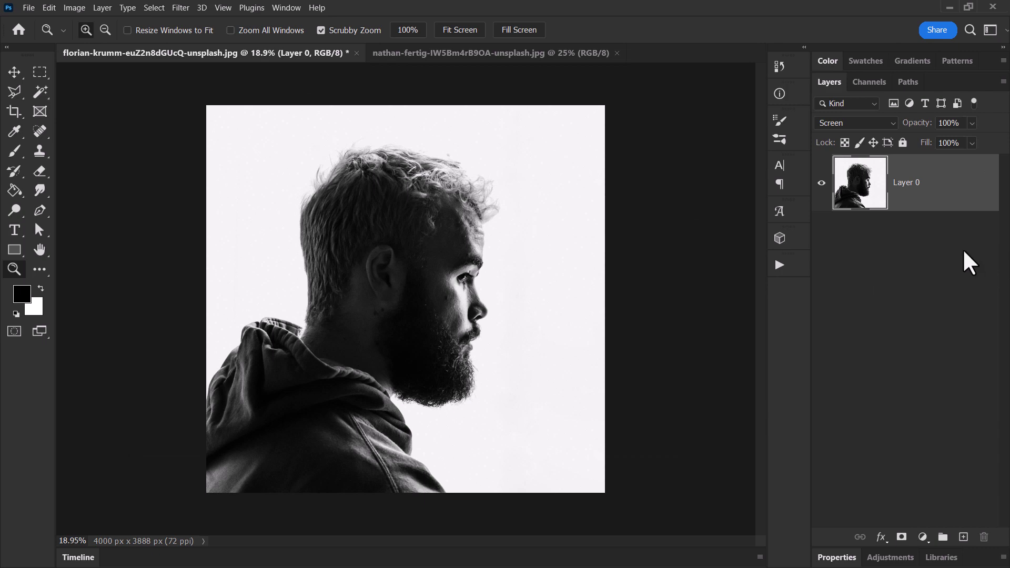
pyautogui.hotkey('ctrl', 'v')
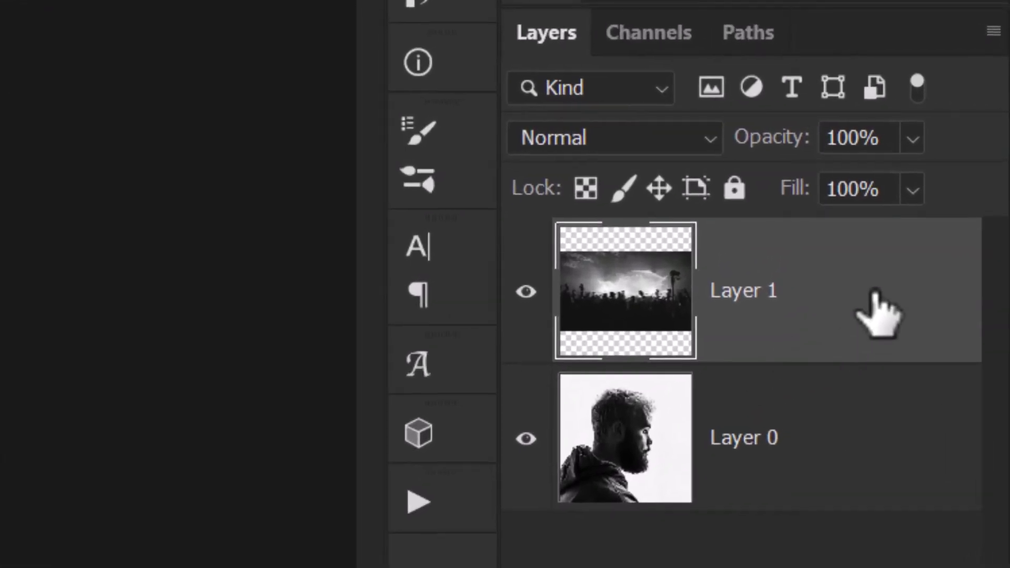
pyautogui.moveTo(816, 253); pyautogui.dragTo(836, 406)
pyautogui.moveTo(785, 494); pyautogui.dragTo(785, 490)
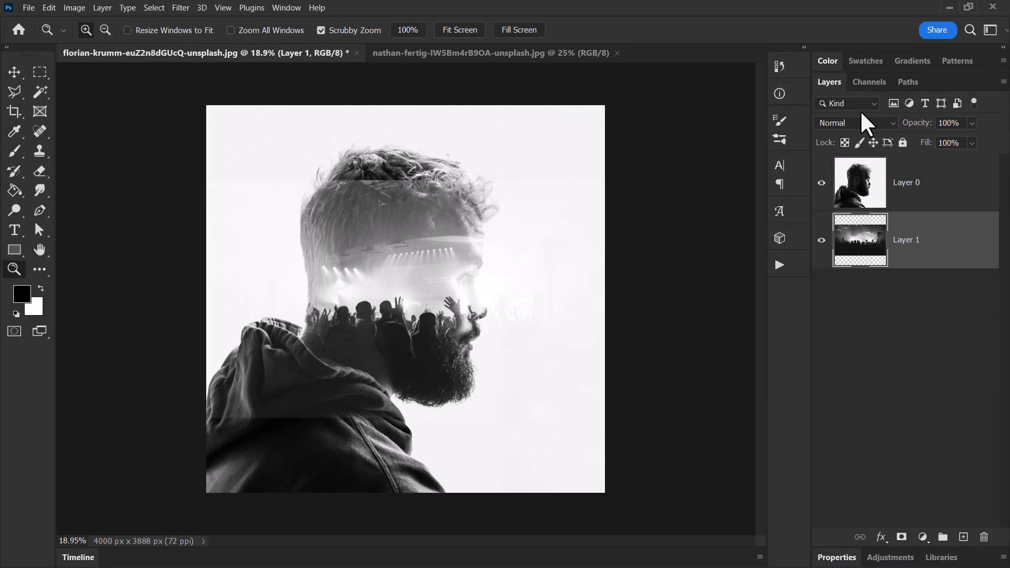
# - Hide and show the concert layer to compare the portrait with and without the blended image
pyautogui.click(821, 241)
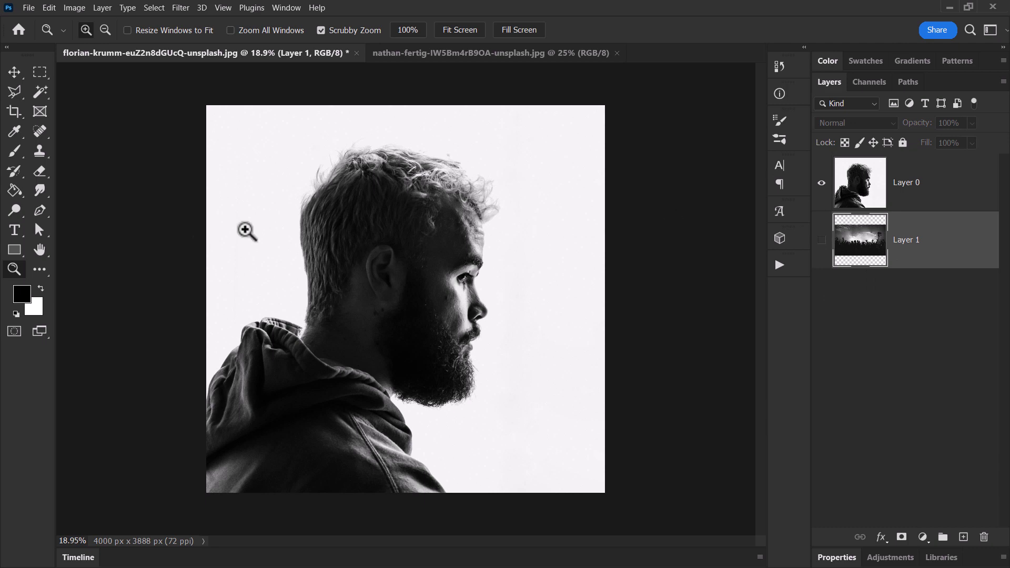
pyautogui.click(887, 184)
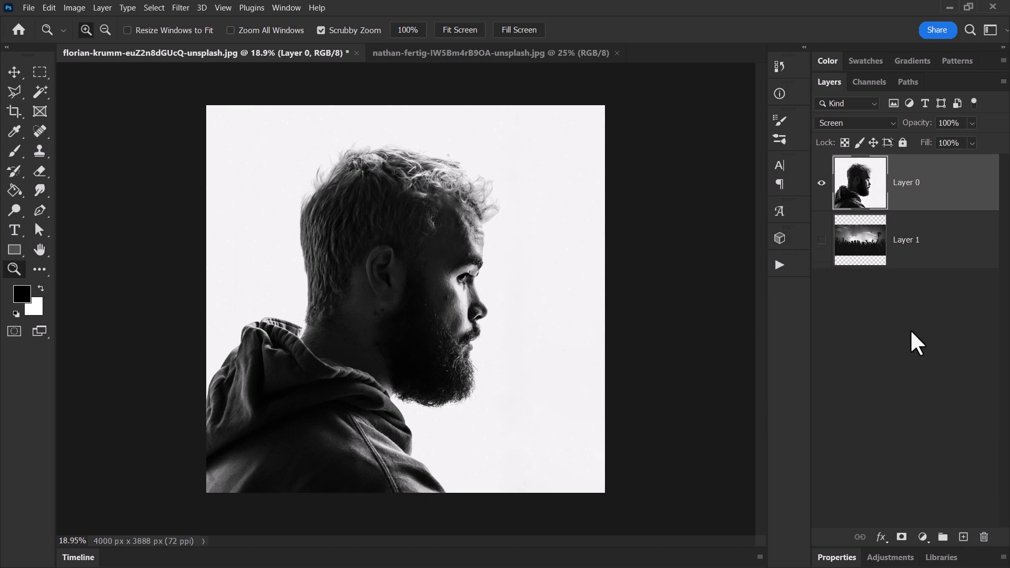
pyautogui.click(821, 240)
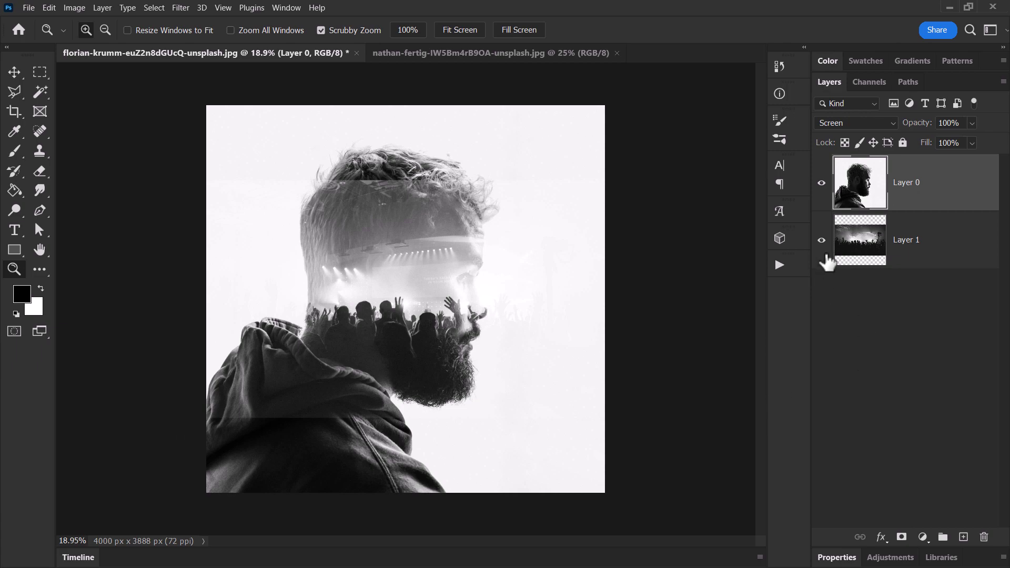
# - Free-transform the concert layer to 173.80% scale and -67.40° rotation, positioning the crowd's silhouettes along the man's face and neck
pyautogui.click(880, 247)
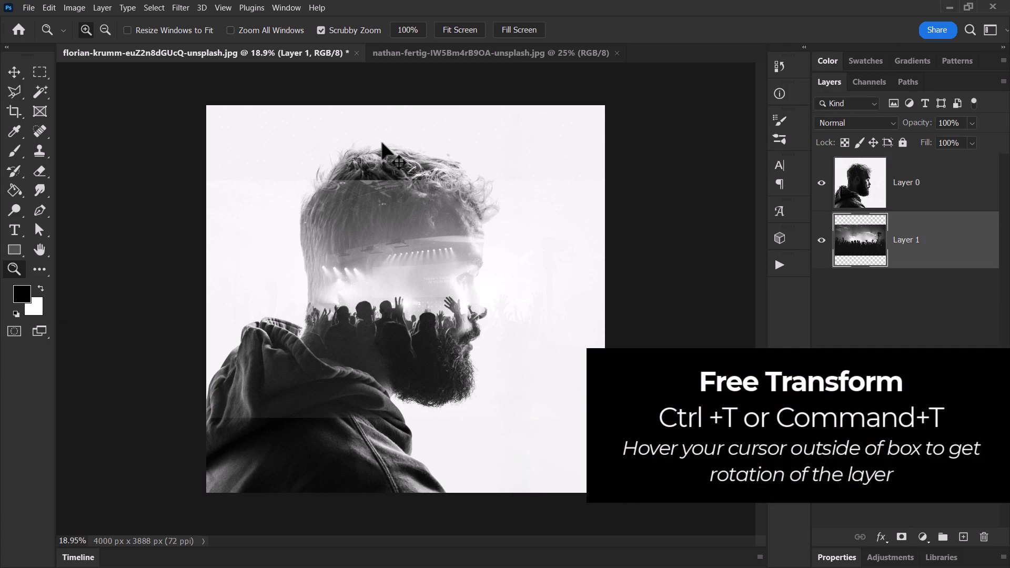
pyautogui.hotkey('ctrl', 't')
pyautogui.moveTo(645, 186); pyautogui.dragTo(745, 91)
pyautogui.moveTo(599, 179); pyautogui.dragTo(514, 221)
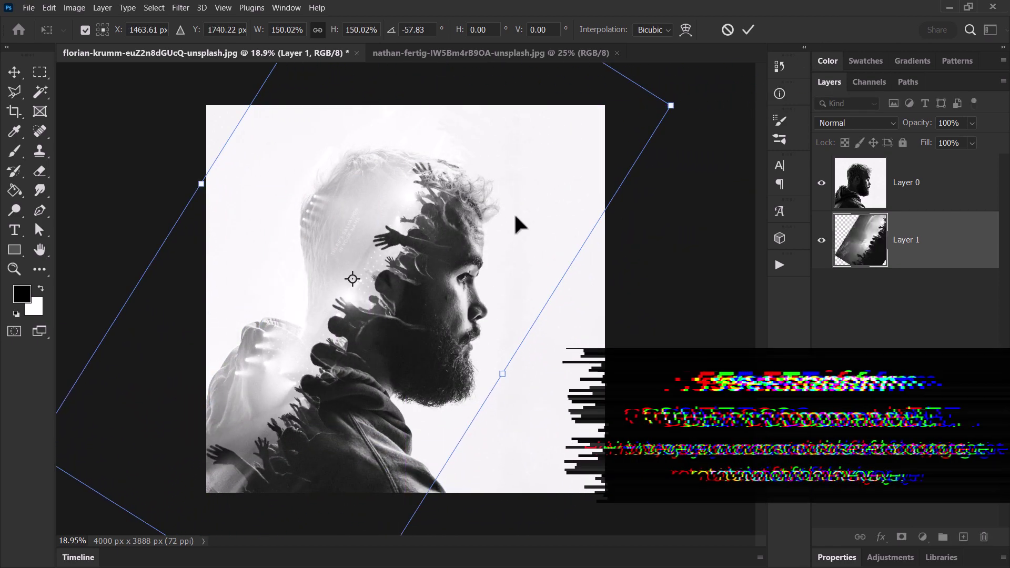
pyautogui.moveTo(674, 193); pyautogui.dragTo(579, 363)
pyautogui.moveTo(513, 345); pyautogui.dragTo(557, 375)
pyautogui.moveTo(412, 338); pyautogui.dragTo(405, 325)
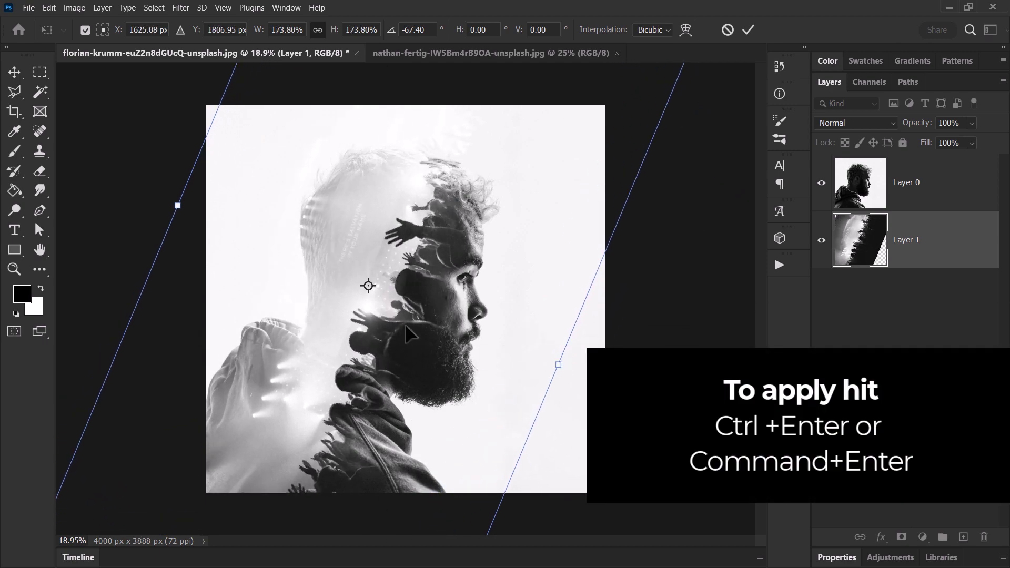
pyautogui.hotkey('ctrl', 'Return')
pyautogui.press('z')
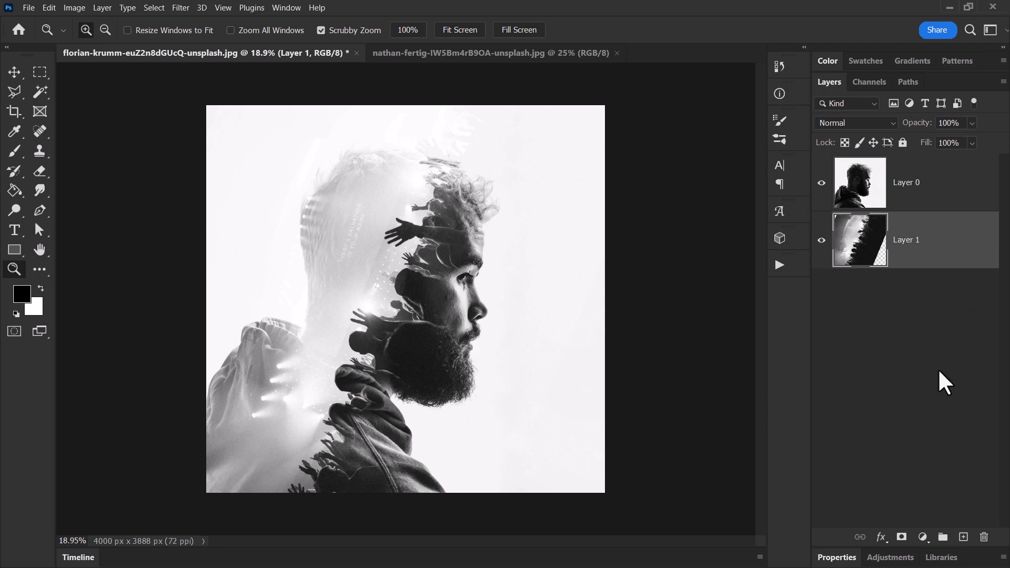
# - Add a new layer above the concert layer and paint black with a soft 700 px brush along the top and back of the head
pyautogui.click(964, 537)
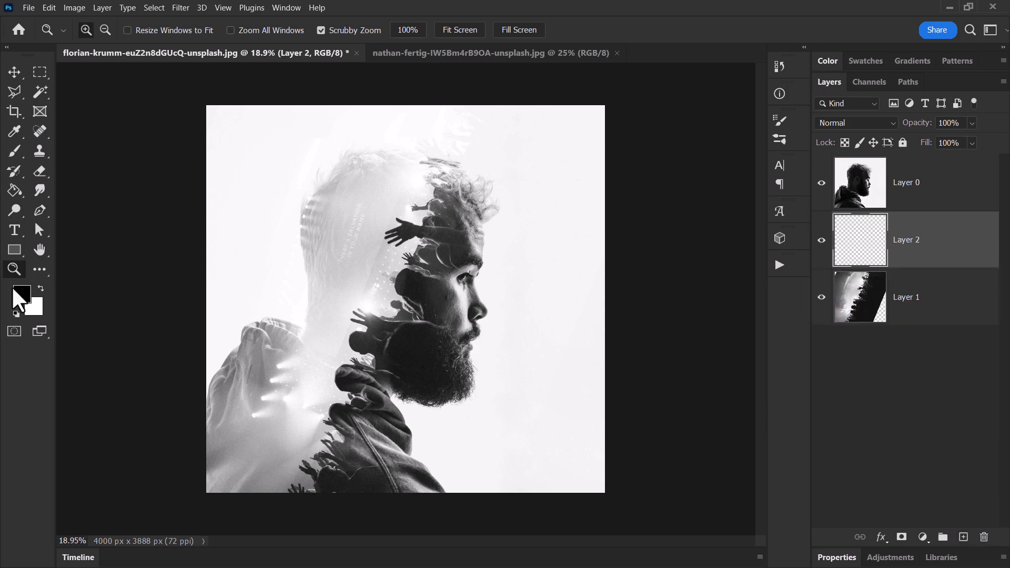
pyautogui.click(15, 153)
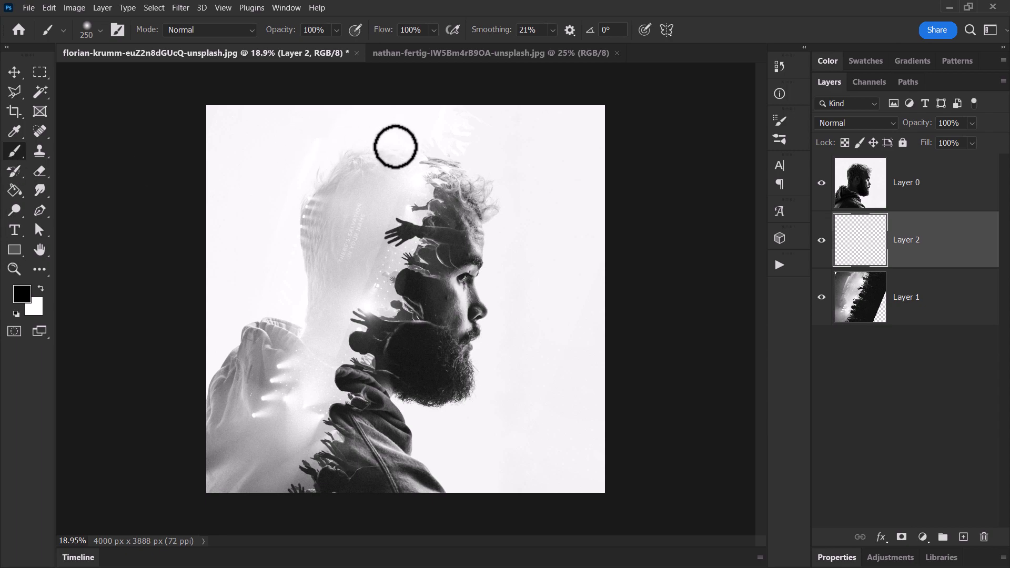
pyautogui.press(']')
pyautogui.press(']')
pyautogui.press(']')
pyautogui.press(']')
pyautogui.press(']')
pyautogui.moveTo(388, 128)
pyautogui.mouseDown()
pyautogui.moveTo(338, 134)
pyautogui.moveTo(308, 157)
pyautogui.moveTo(284, 204)
pyautogui.moveTo(364, 142)
pyautogui.moveTo(291, 241)
pyautogui.moveTo(266, 304)
pyautogui.mouseUp()
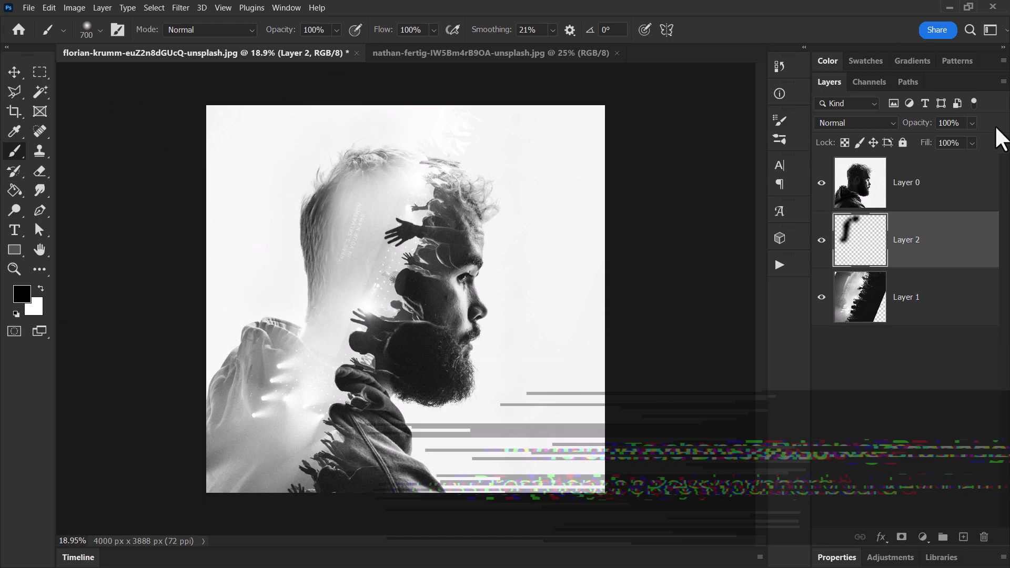
# - Set the painted layer's fill to 25%
pyautogui.click(972, 143)
pyautogui.click(943, 156)
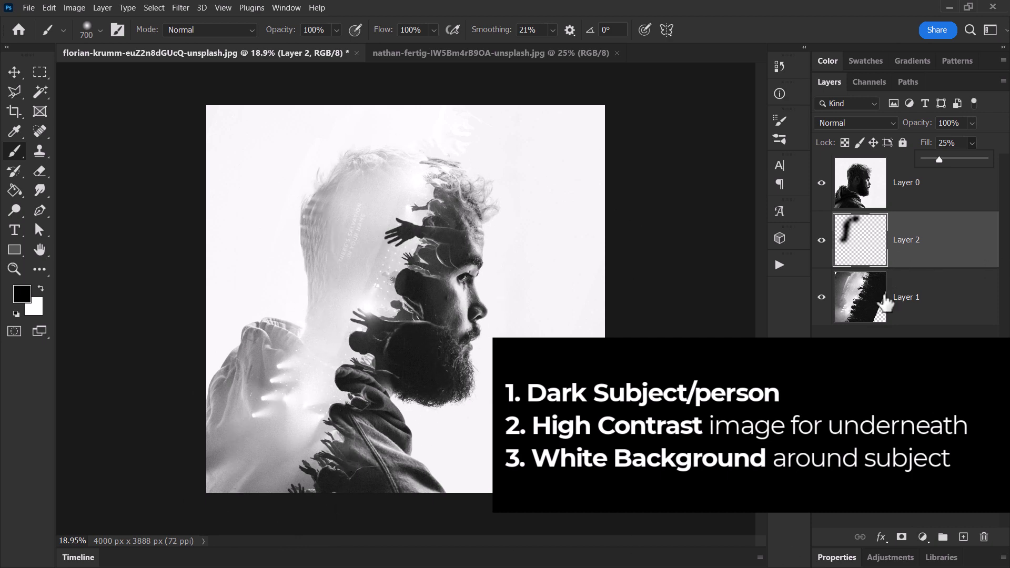
pyautogui.click(865, 291)
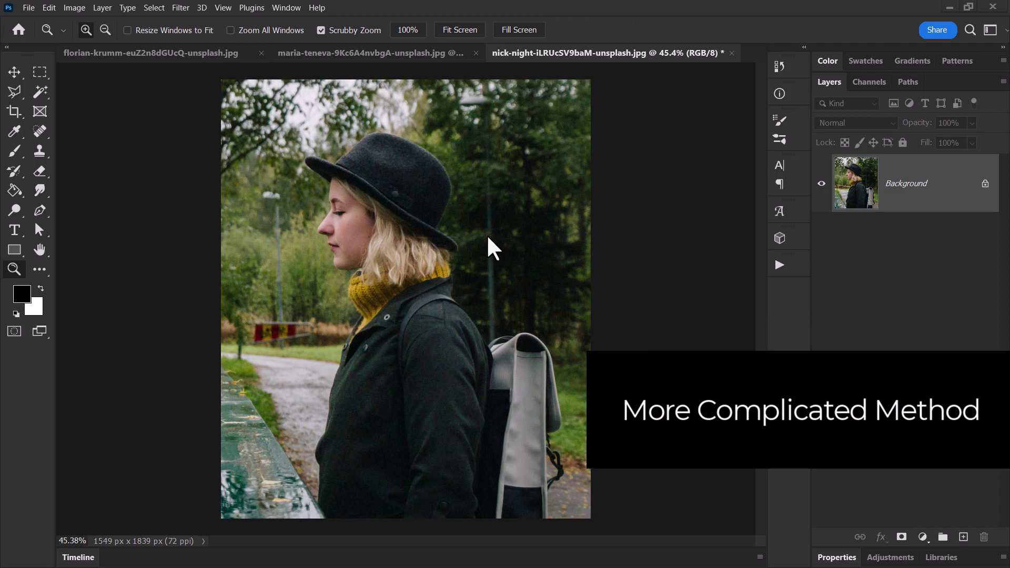
pyautogui.click(366, 55)
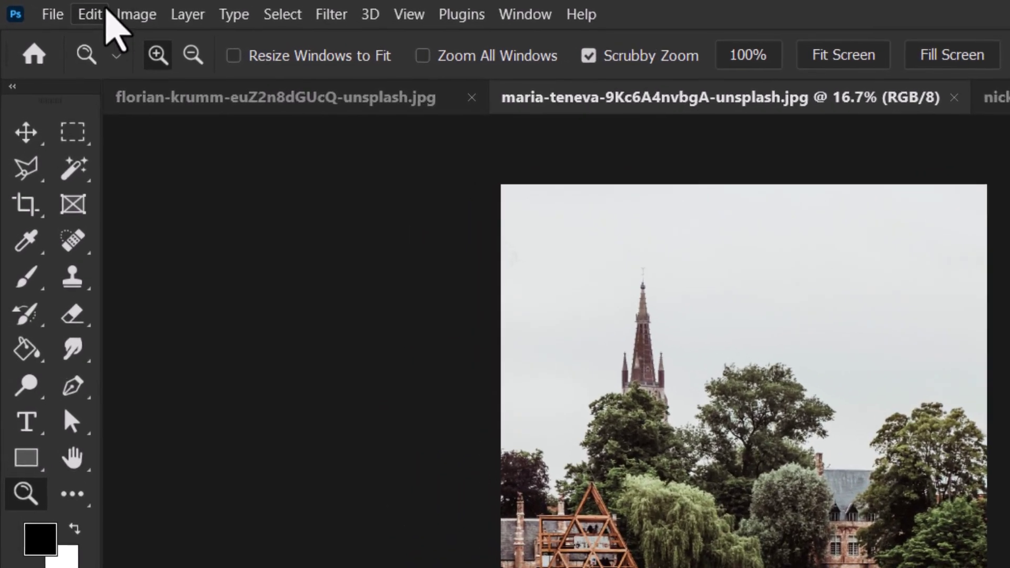
pyautogui.click(74, 8)
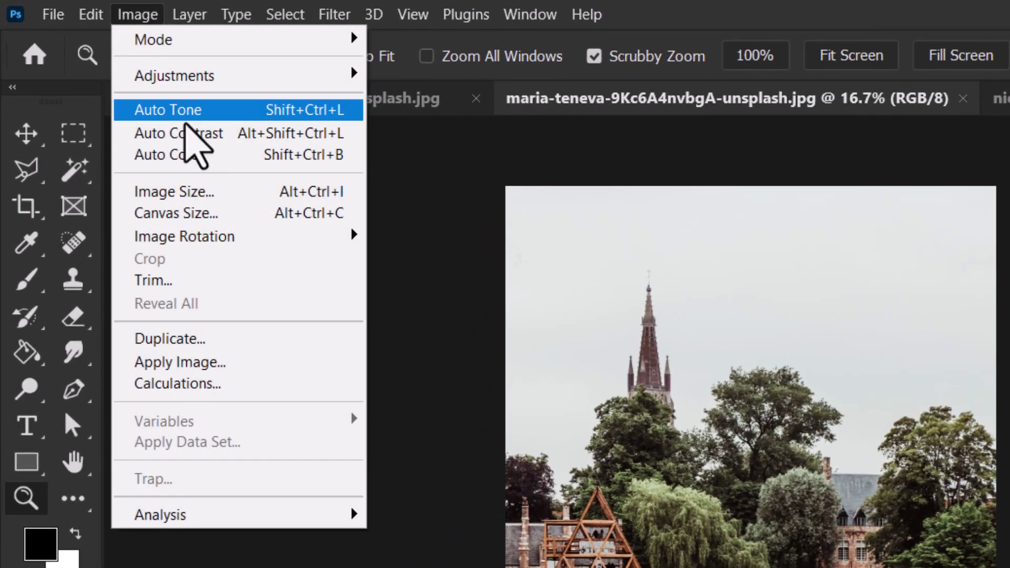
pyautogui.moveTo(185, 84)
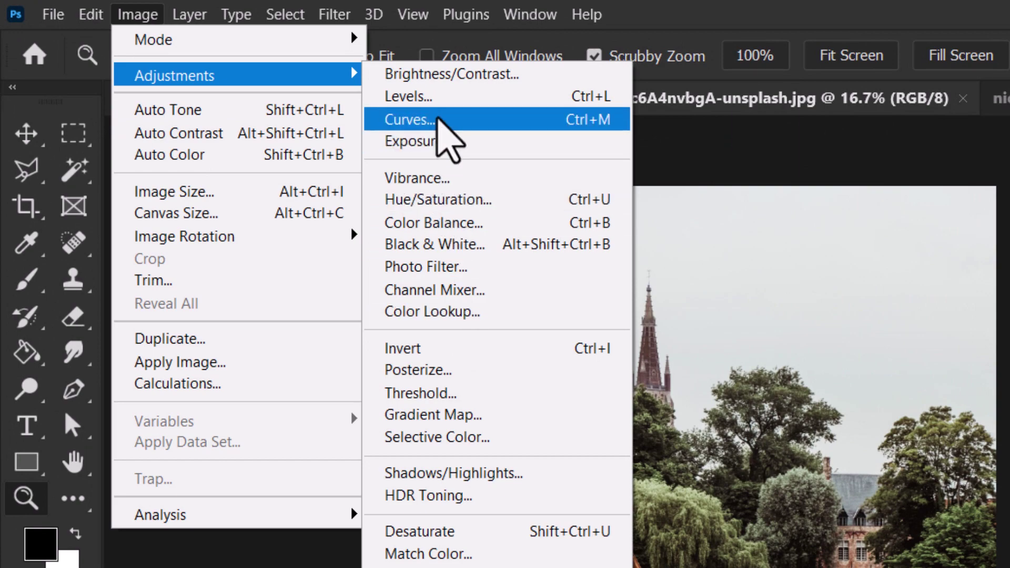
pyautogui.press('Escape')
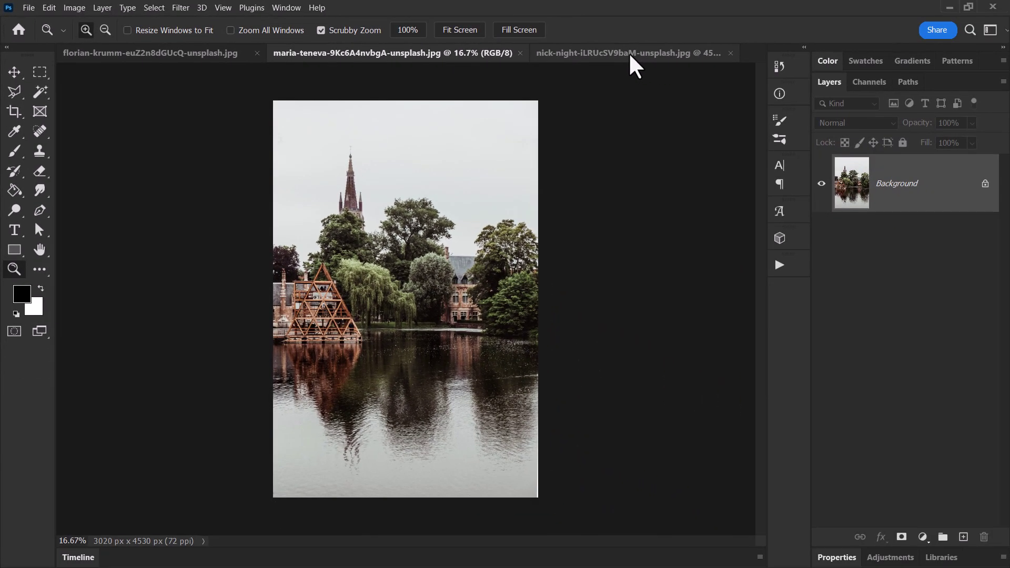
pyautogui.click(630, 54)
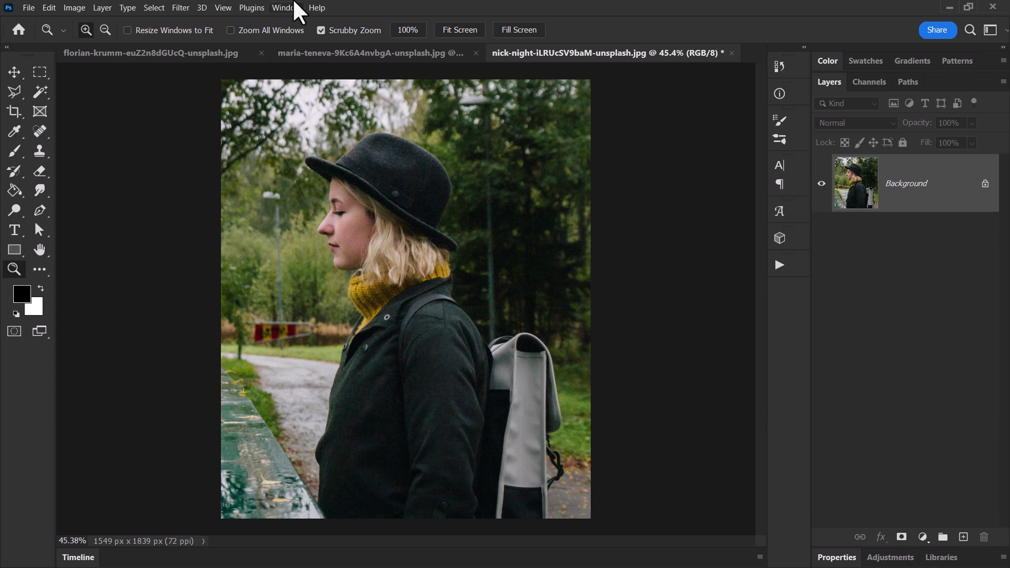
# - Create a layer group named Face above the Background in the photo of the woman with the hat
pyautogui.click(947, 550)
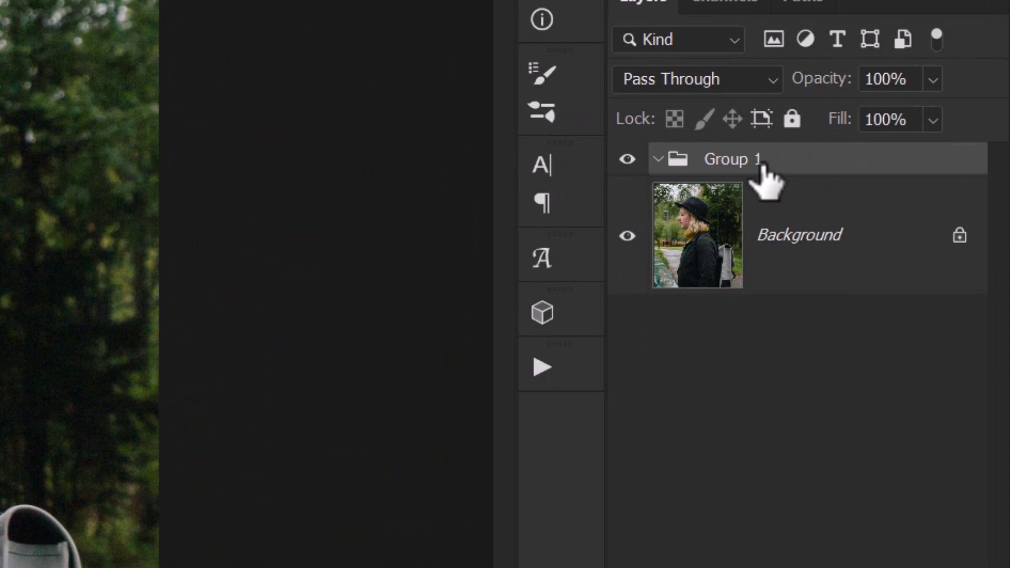
pyautogui.doubleClick(762, 161)
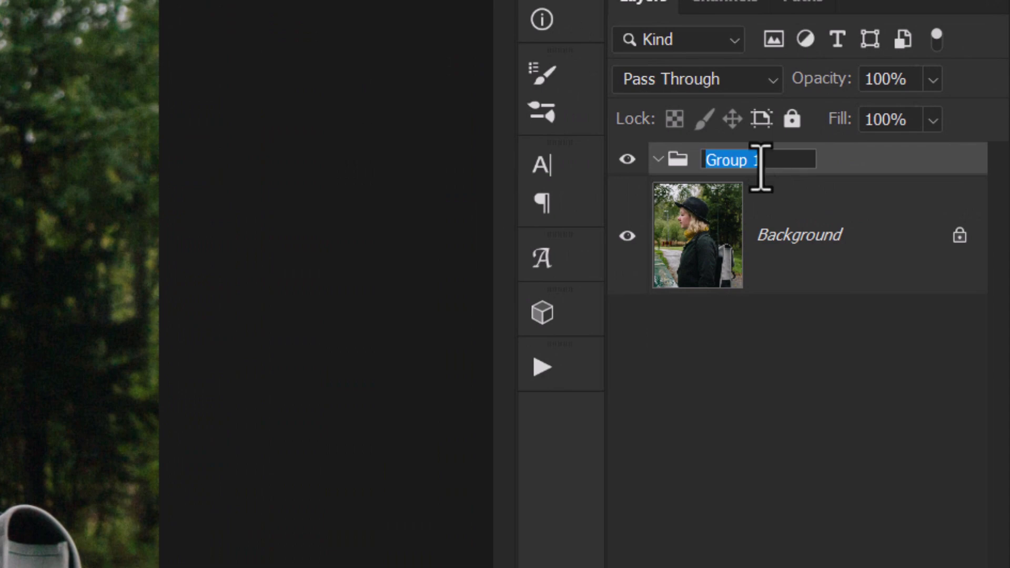
pyautogui.write('Face')
pyautogui.press('Return')
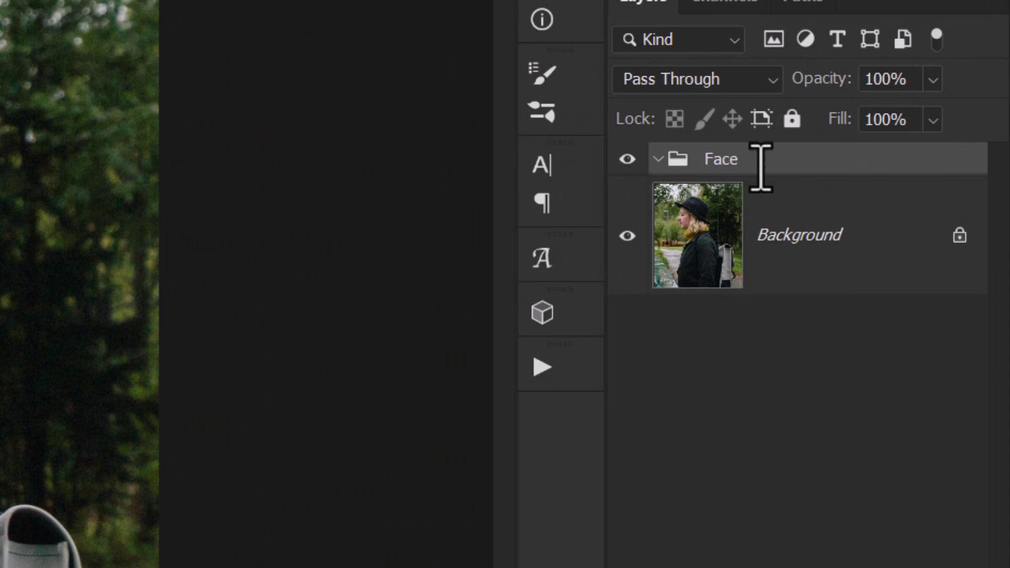
# - Convert the Background into a regular layer with the default name Layer 0 and move it into the Face group
pyautogui.click(842, 242)
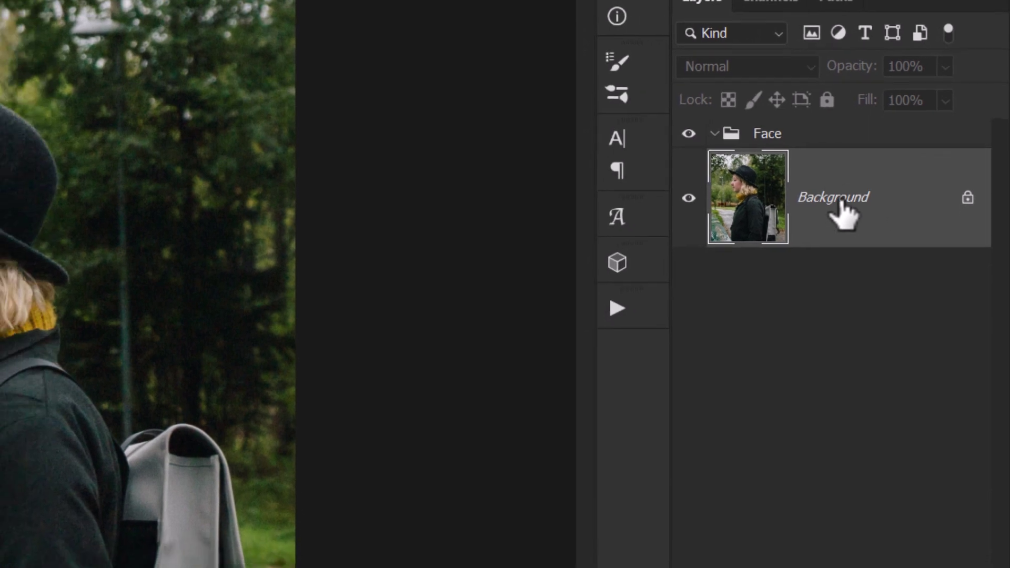
pyautogui.doubleClick(839, 241)
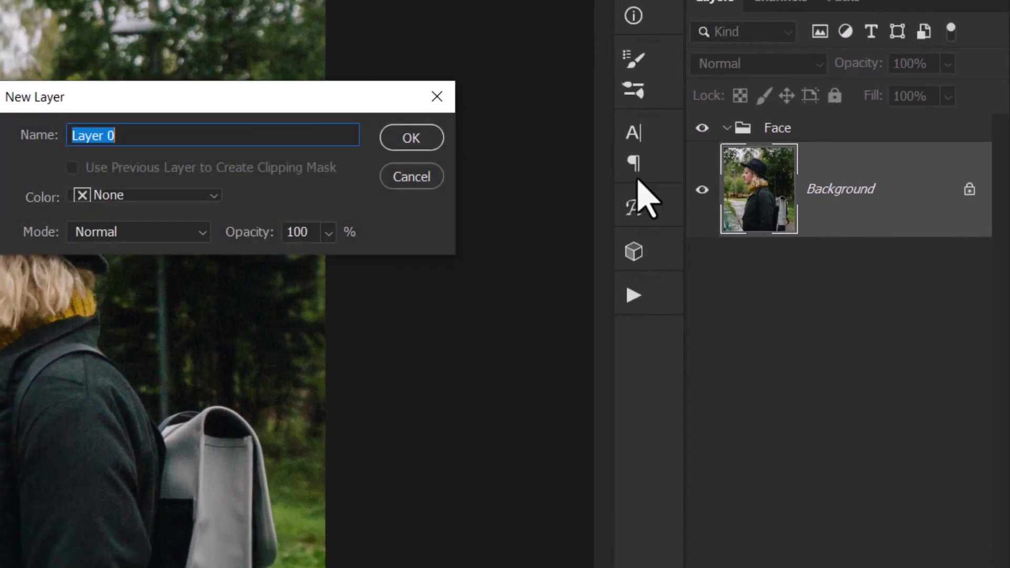
pyautogui.click(398, 139)
pyautogui.moveTo(863, 189); pyautogui.dragTo(868, 141)
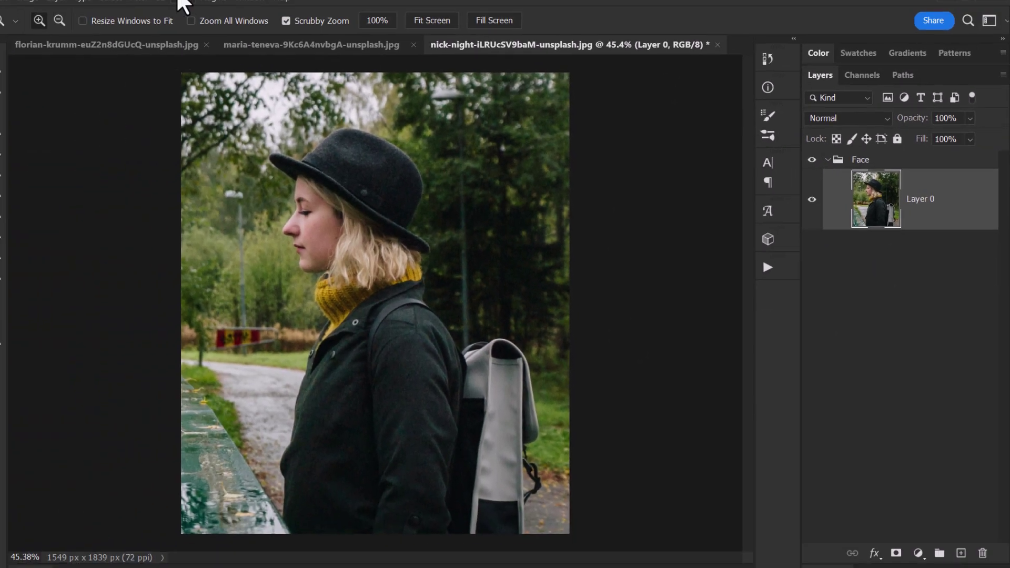
# - Select the woman as the subject and mask out her surroundings with a layer mask on Layer 0
pyautogui.click(111, 2)
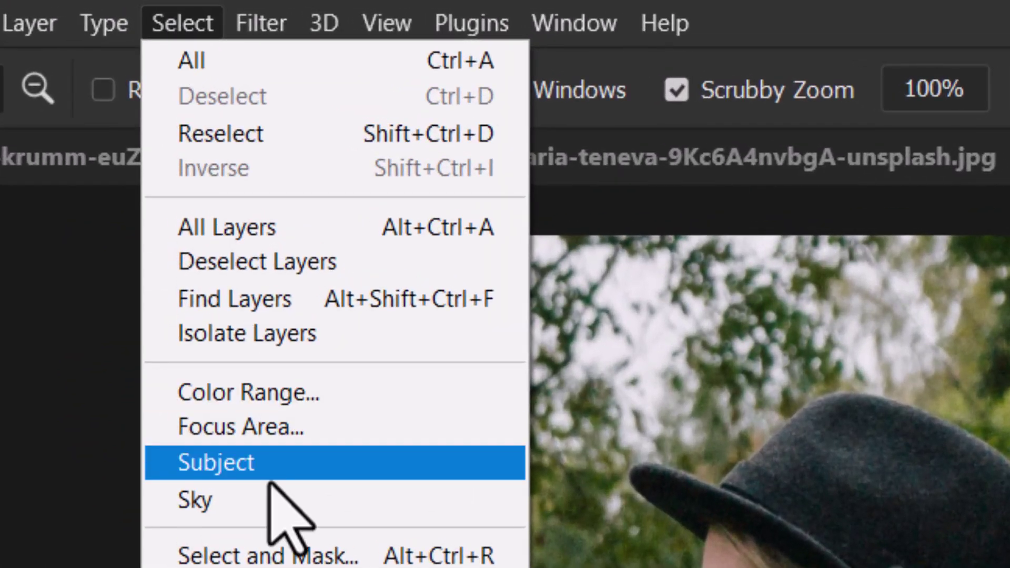
pyautogui.click(292, 464)
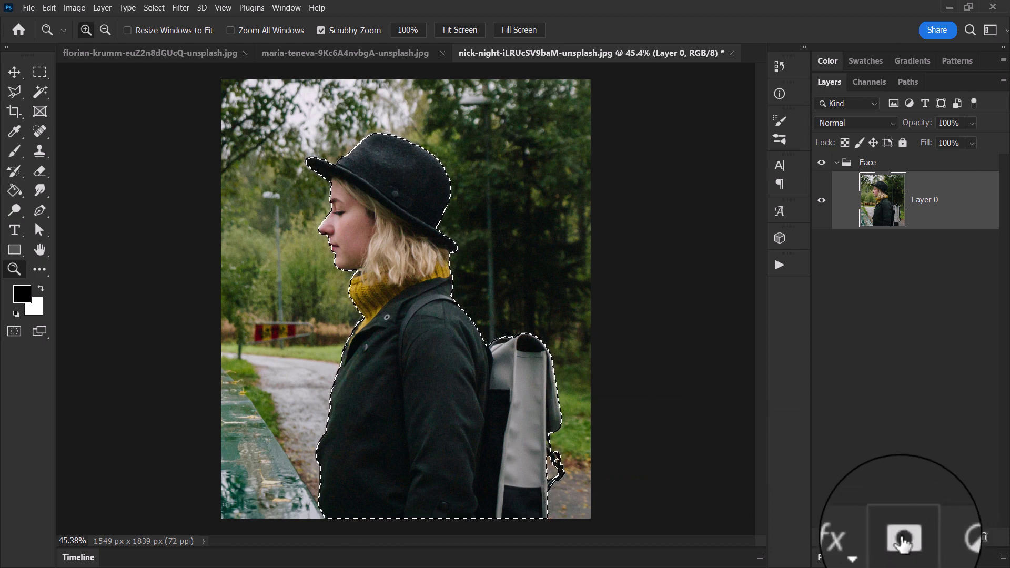
pyautogui.click(902, 537)
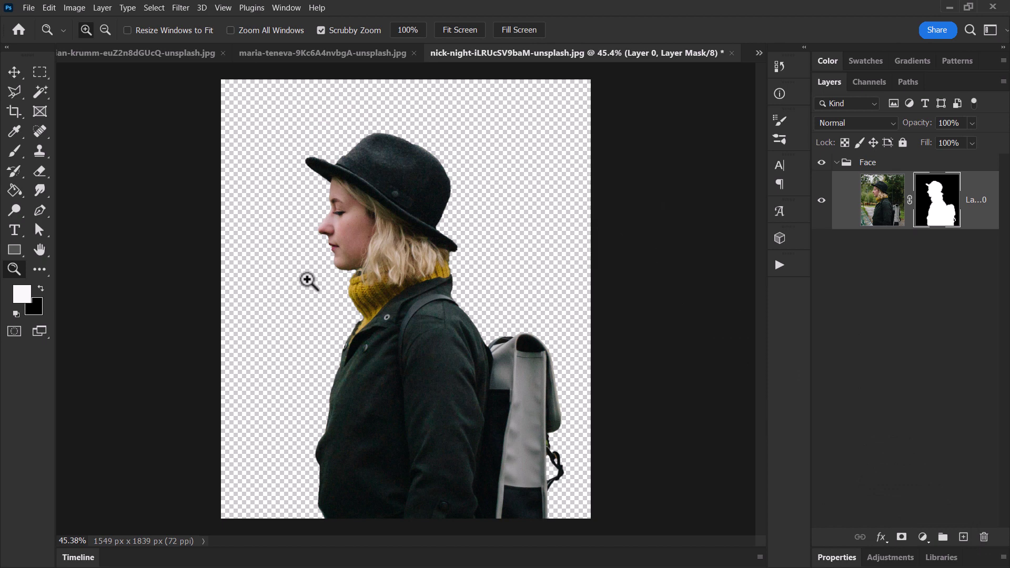
pyautogui.click(893, 216)
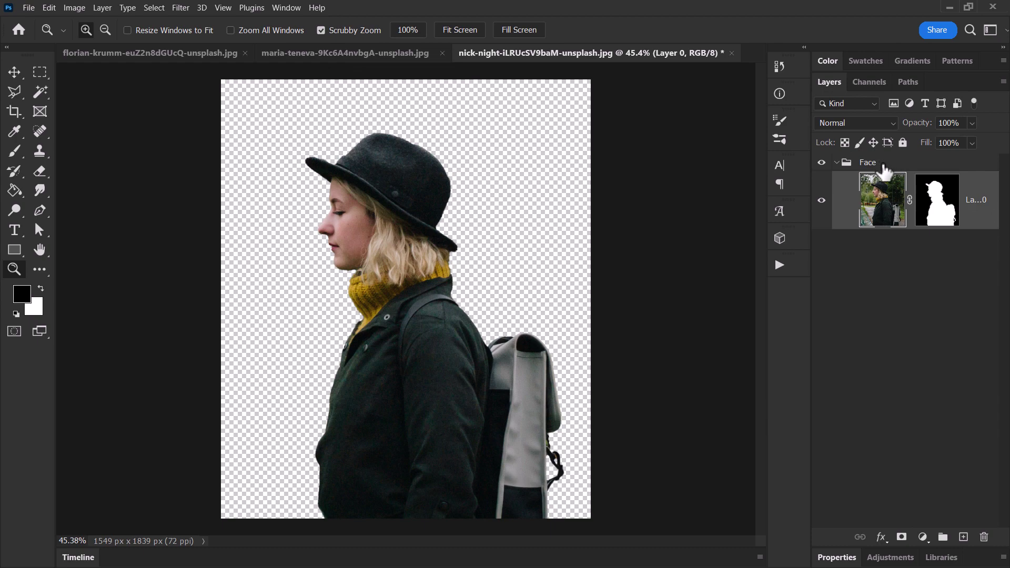
# - Copy the entire church and lake photo from its document and paste it into the document with the woman's portrait
pyautogui.click(293, 57)
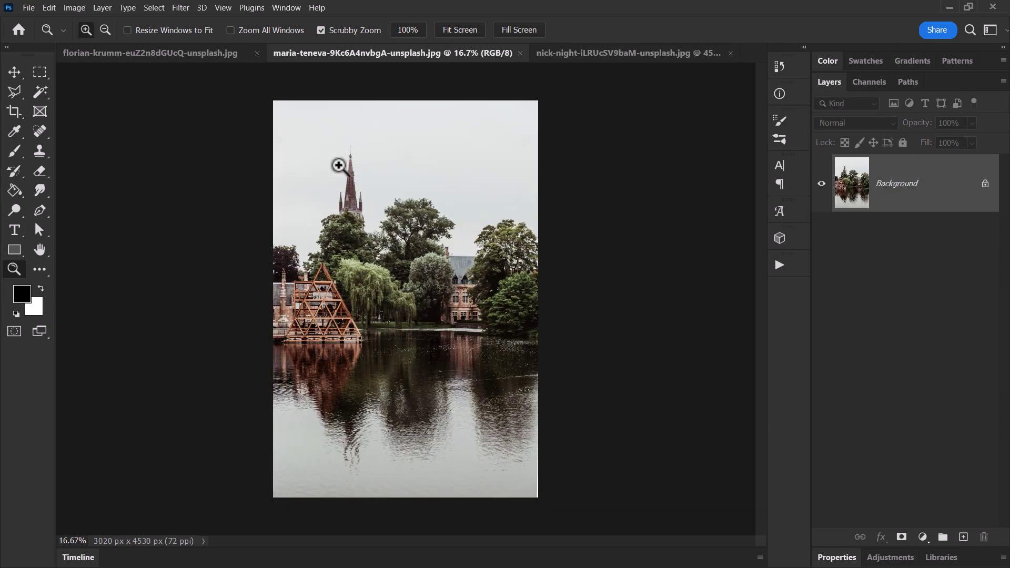
pyautogui.hotkey('ctrl', 'a')
pyautogui.click(608, 53)
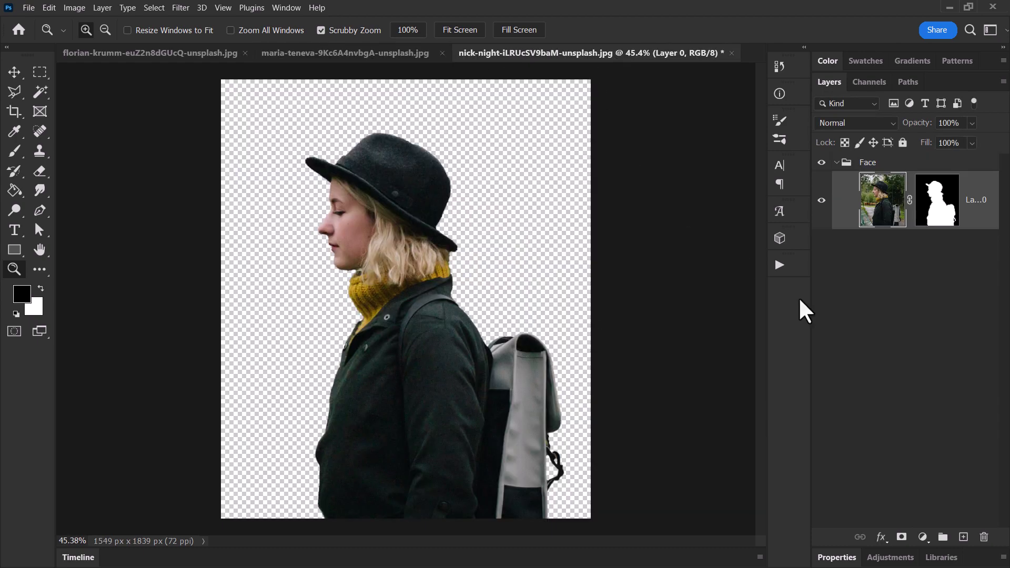
pyautogui.hotkey('ctrl', 'v')
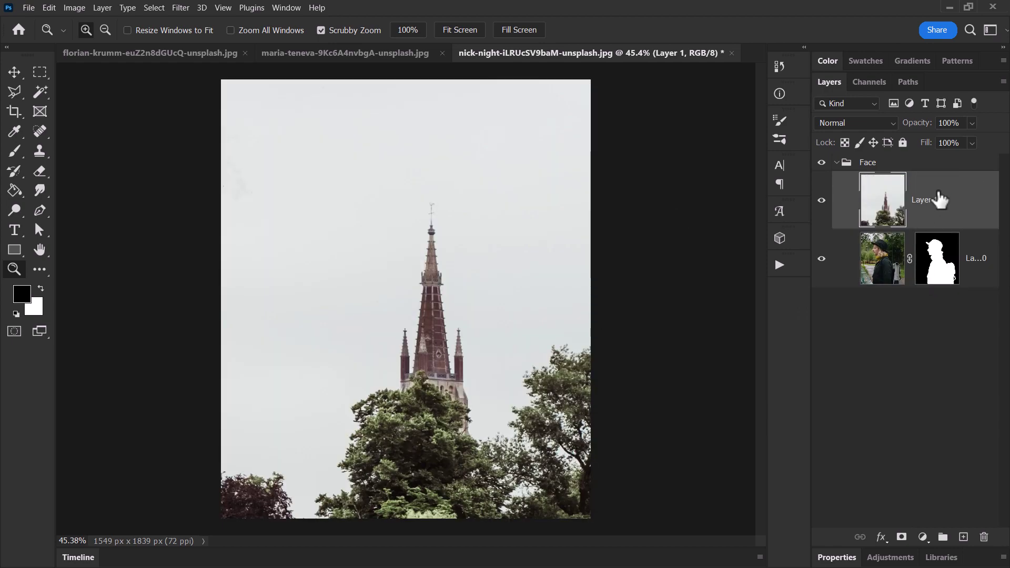
# - Move the pasted lake photo below and out of the Face group, and shift it so trees and the wooden pyramid sit behind the woman
pyautogui.moveTo(940, 200); pyautogui.dragTo(942, 278)
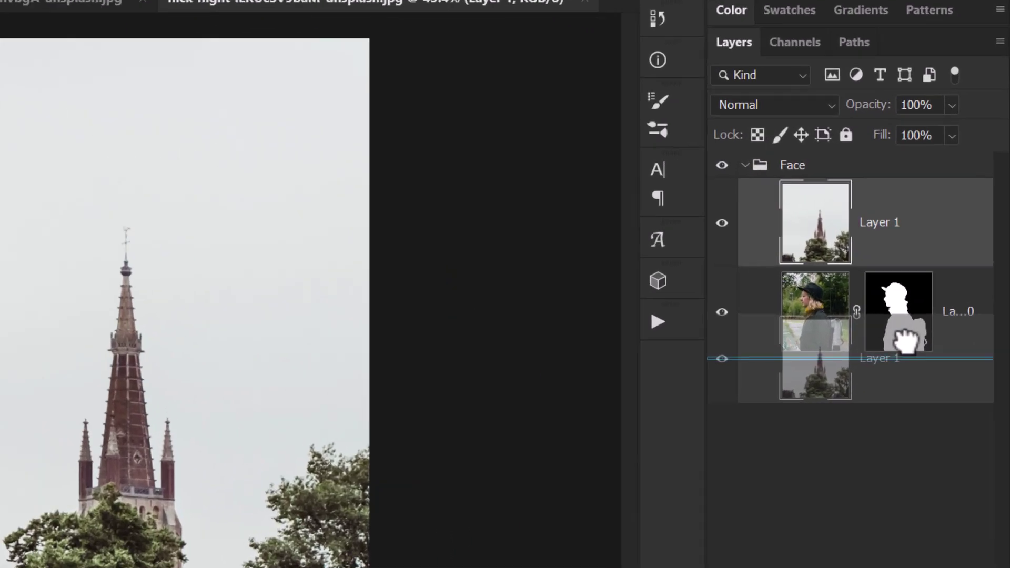
pyautogui.moveTo(908, 341); pyautogui.dragTo(908, 340)
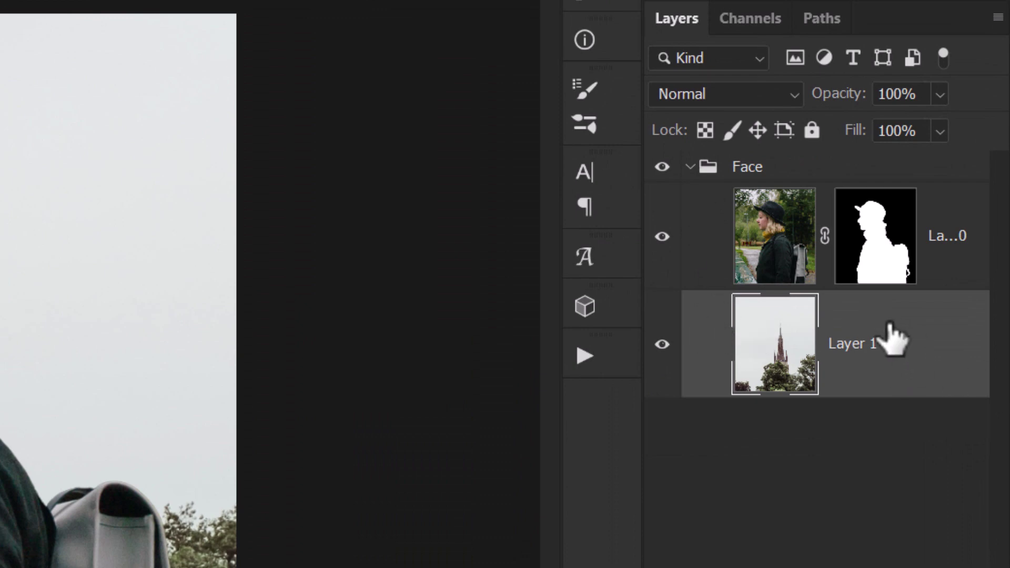
pyautogui.moveTo(891, 338); pyautogui.dragTo(837, 409)
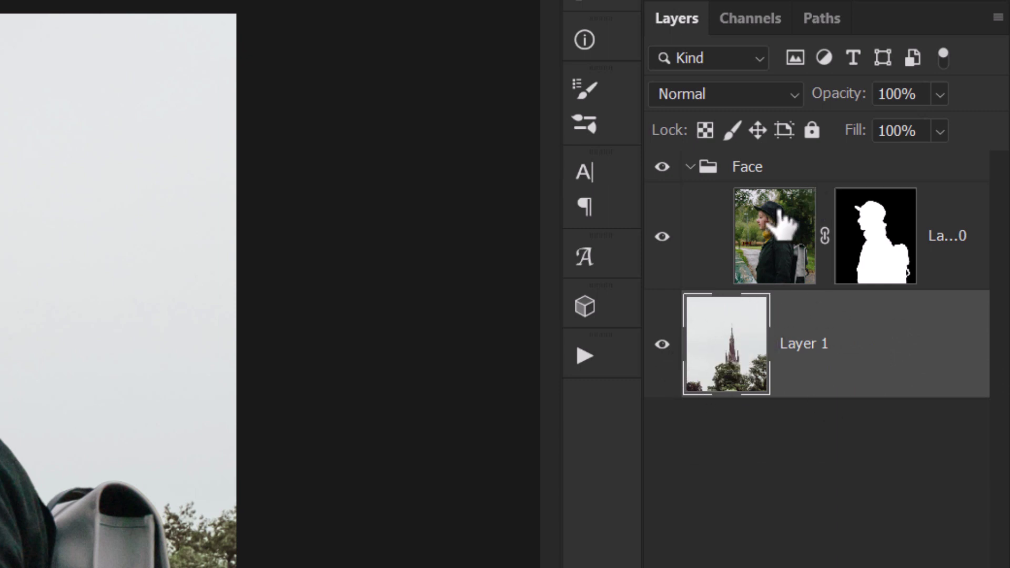
pyautogui.click(689, 166)
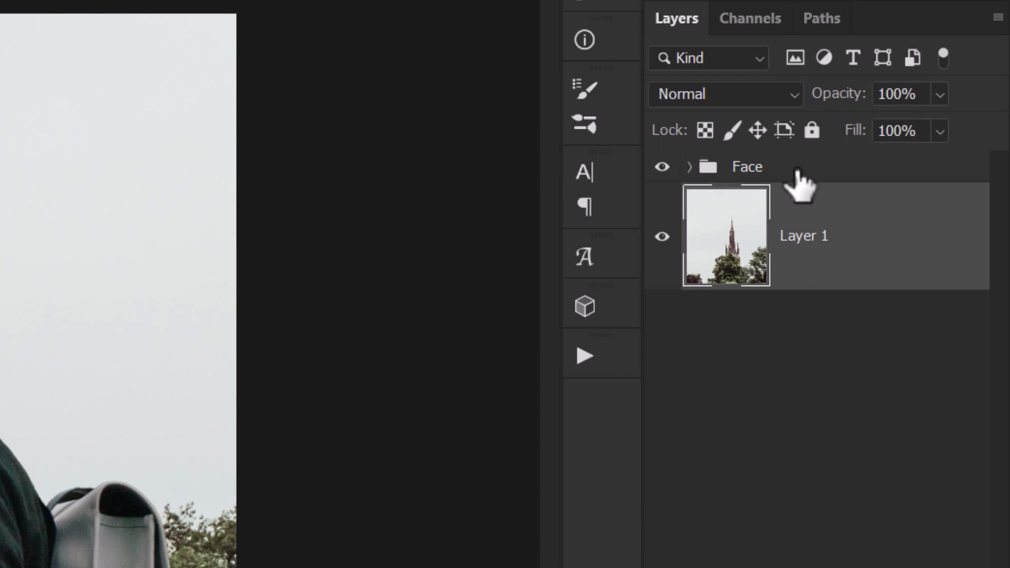
pyautogui.moveTo(368, 397); pyautogui.dragTo(48, 203)
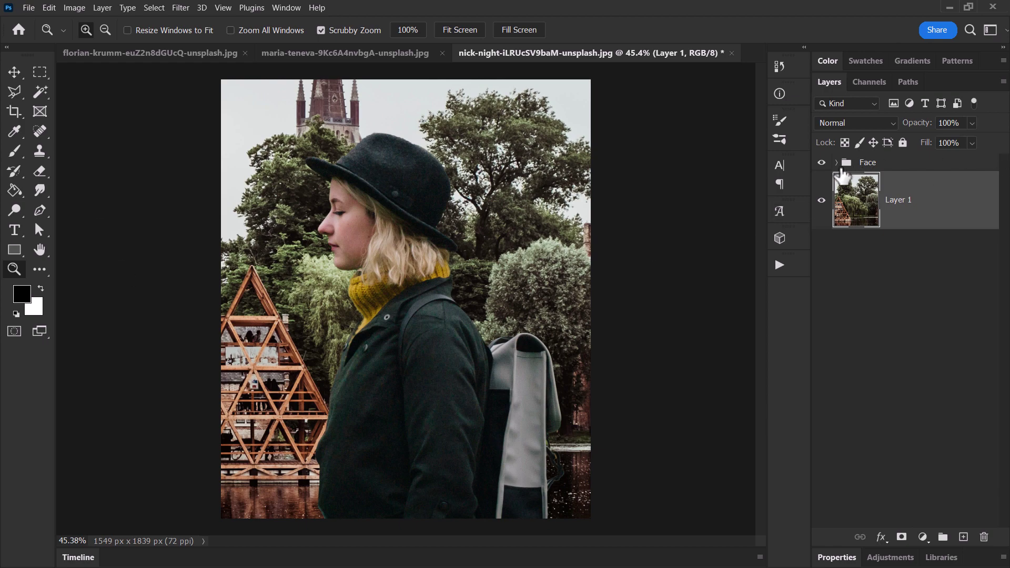
# - Add a new empty layer inside the Face group, directly below the masked woman layer
pyautogui.click(899, 164)
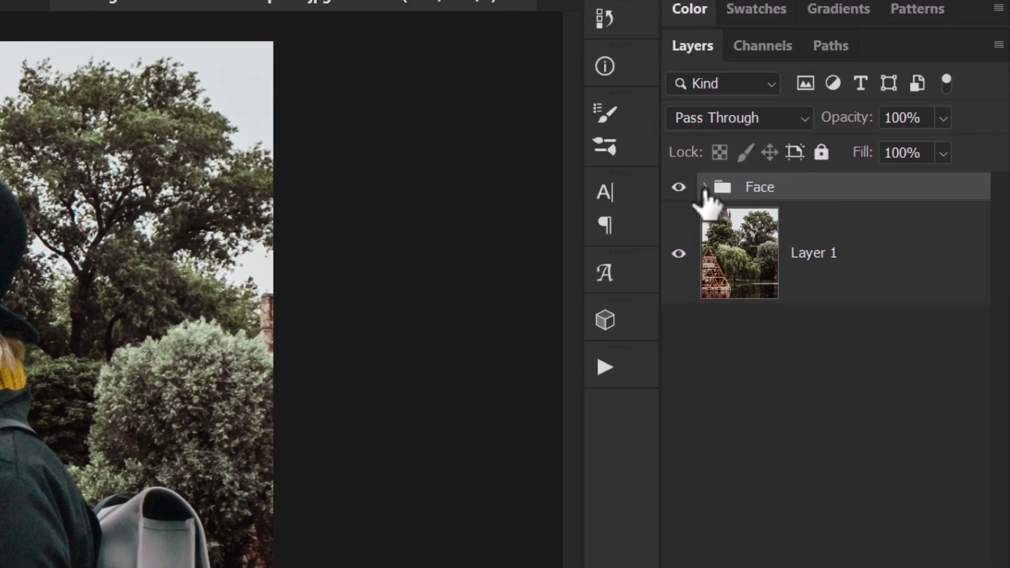
pyautogui.click(837, 163)
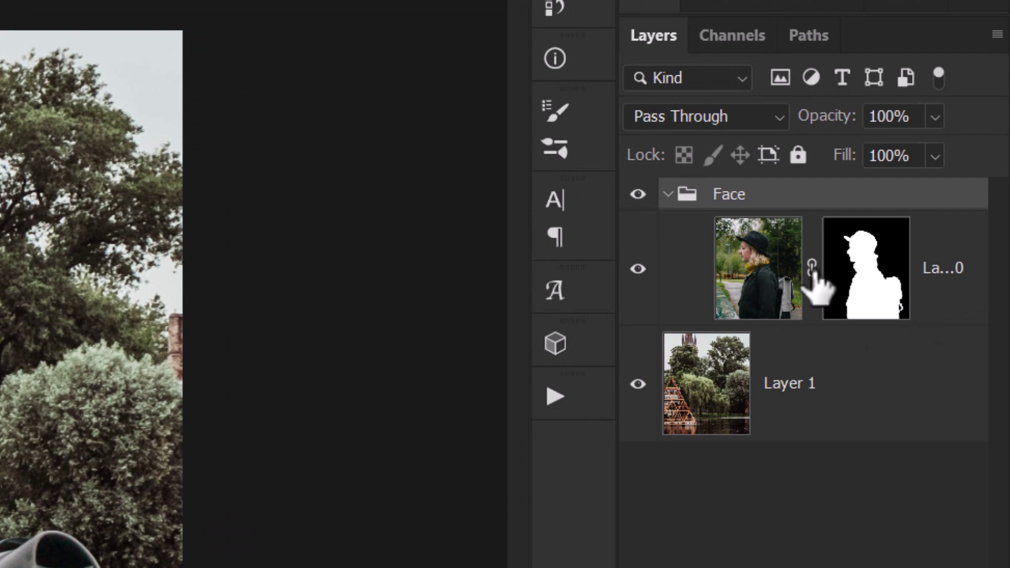
pyautogui.click(897, 315)
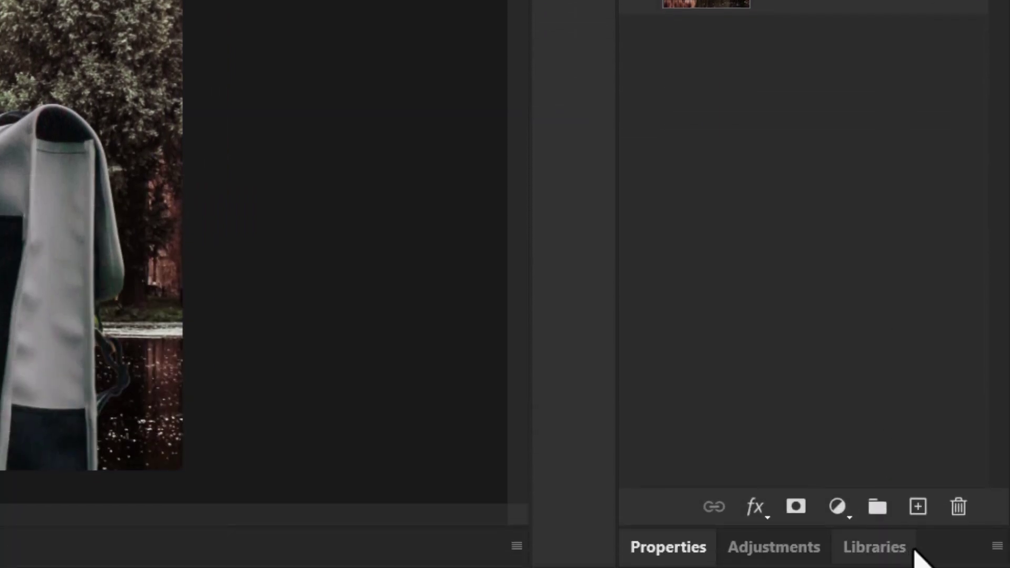
pyautogui.click(917, 505)
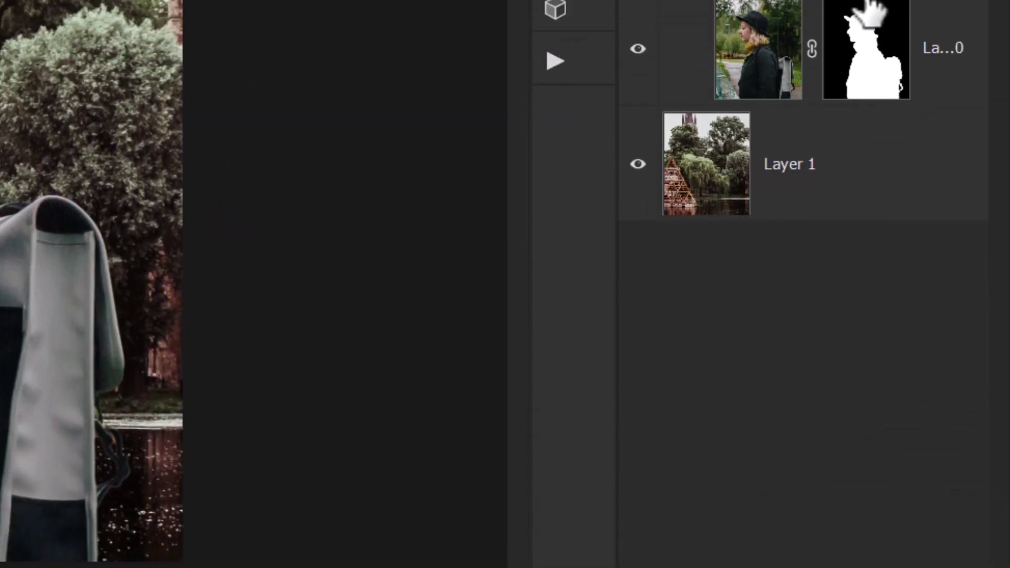
pyautogui.moveTo(837, 252); pyautogui.dragTo(844, 416)
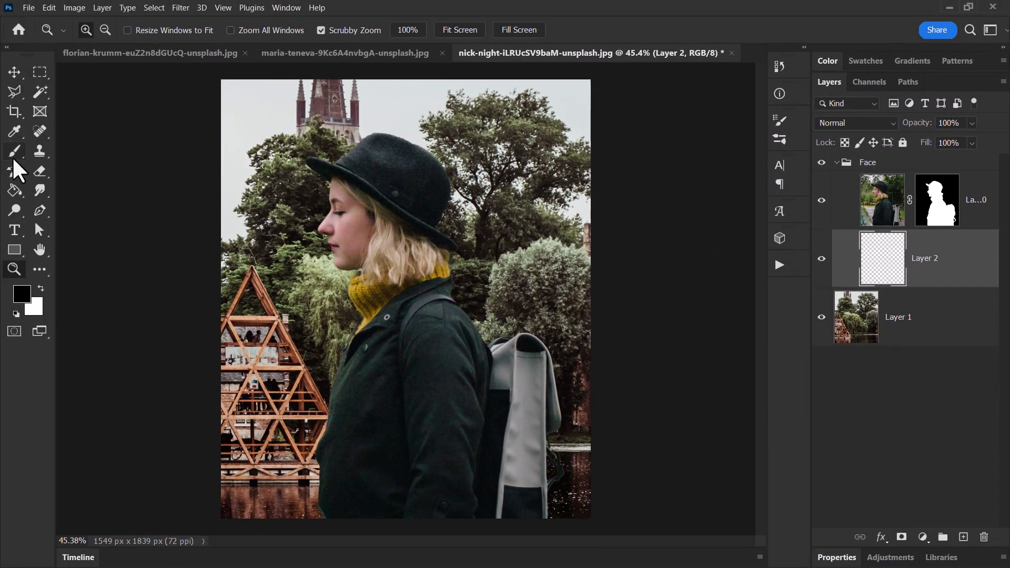
# - Fill the new layer below the woman with white using the Paint Bucket tool
pyautogui.click(14, 190)
pyautogui.click(41, 288)
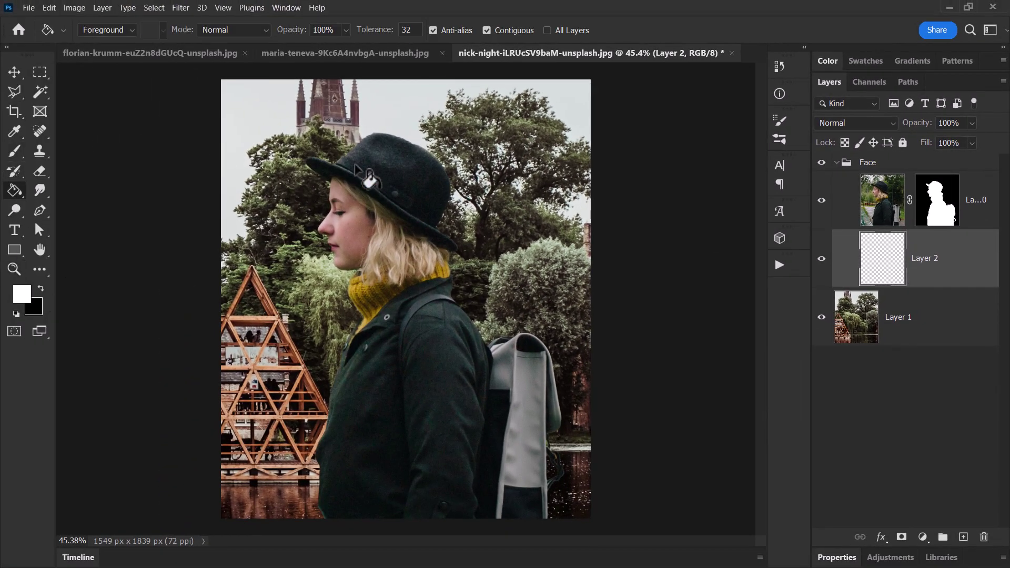
pyautogui.click(359, 127)
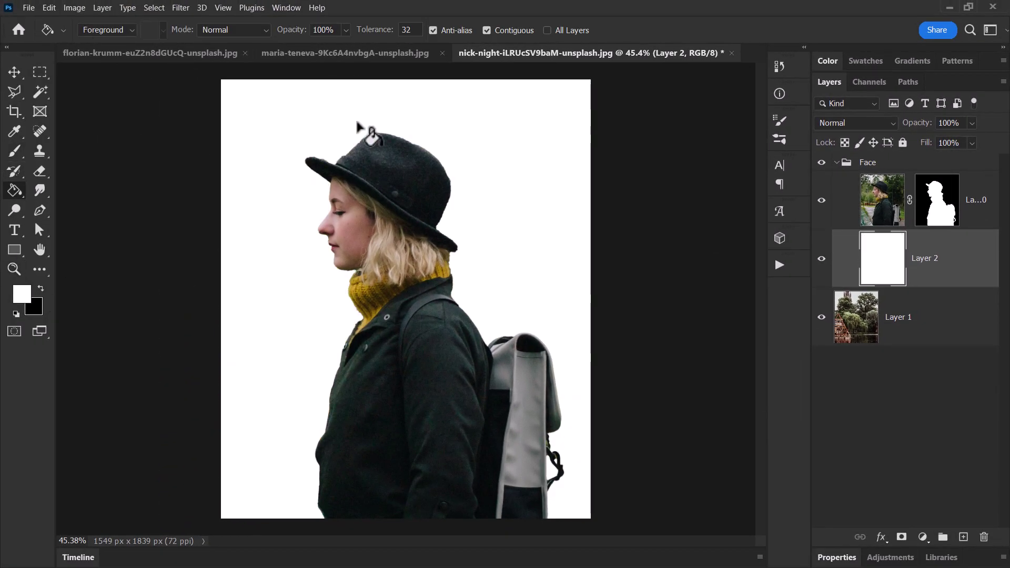
# - Set the Face group's blend mode to Screen
pyautogui.click(886, 164)
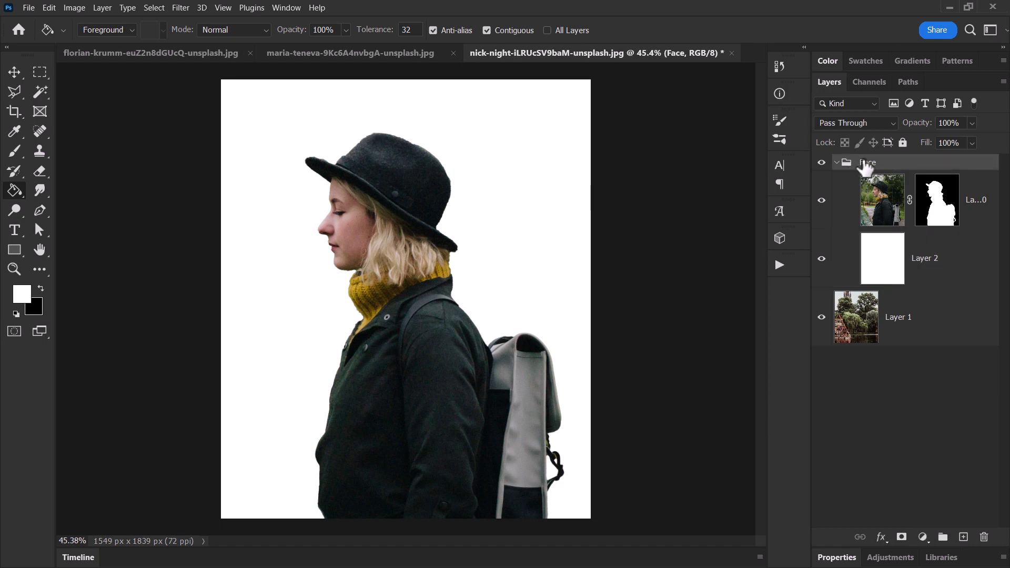
pyautogui.click(891, 216)
pyautogui.click(891, 259)
pyautogui.click(888, 209)
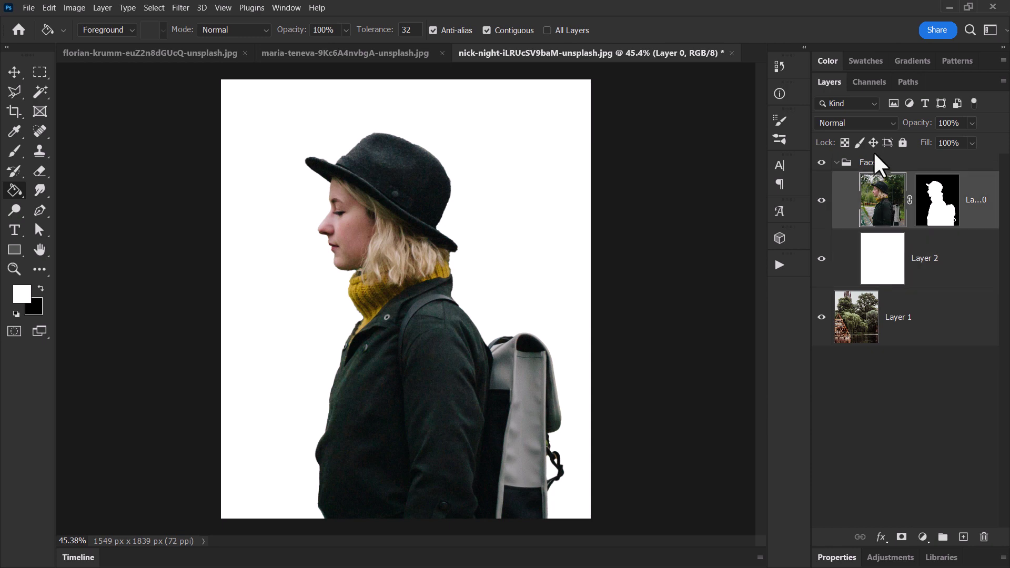
pyautogui.click(872, 164)
pyautogui.click(825, 121)
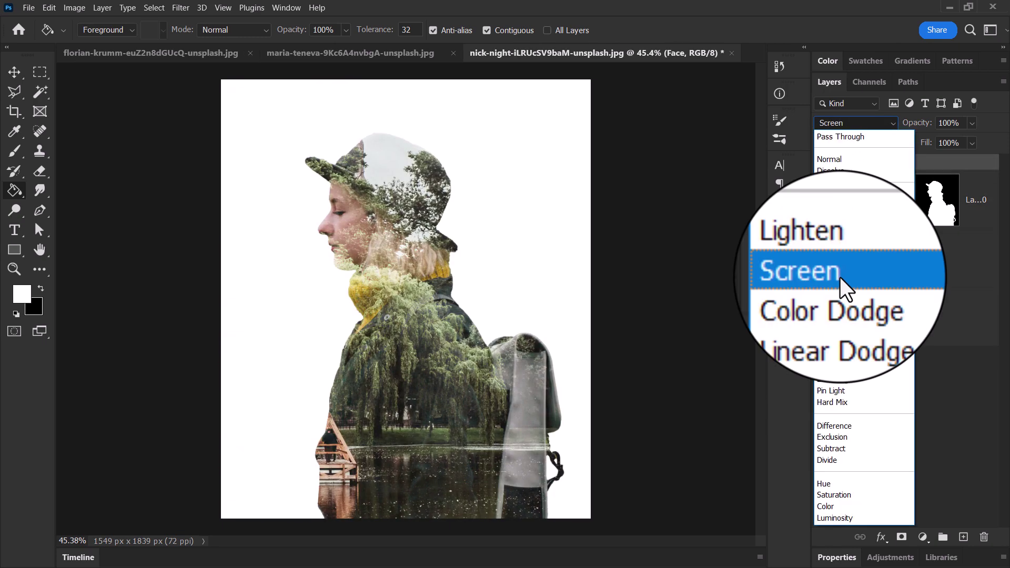
pyautogui.click(840, 275)
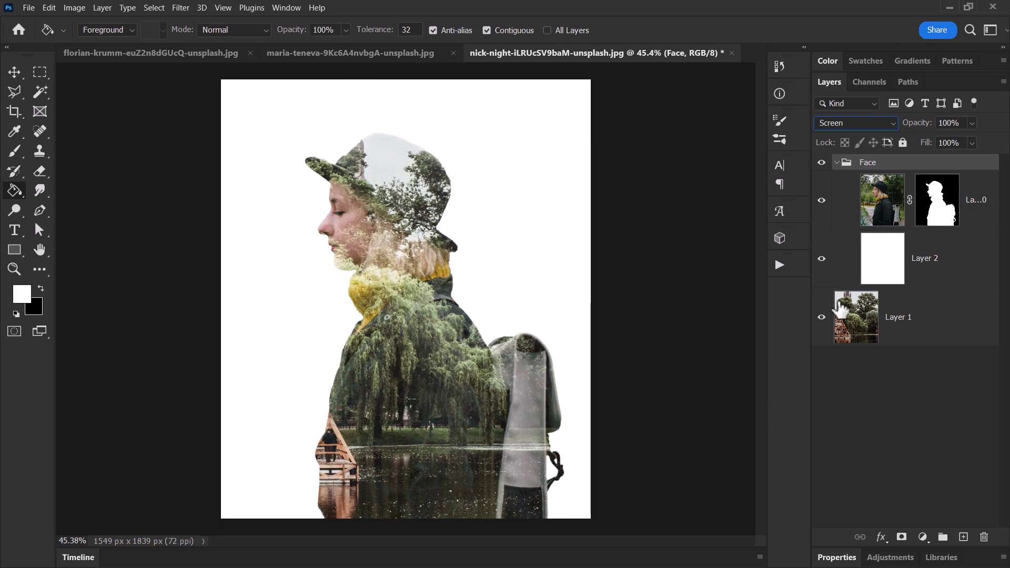
# - Reposition the lake photo so the brick building falls over the backpack and the waterline crosses the woman's jacket
pyautogui.click(869, 318)
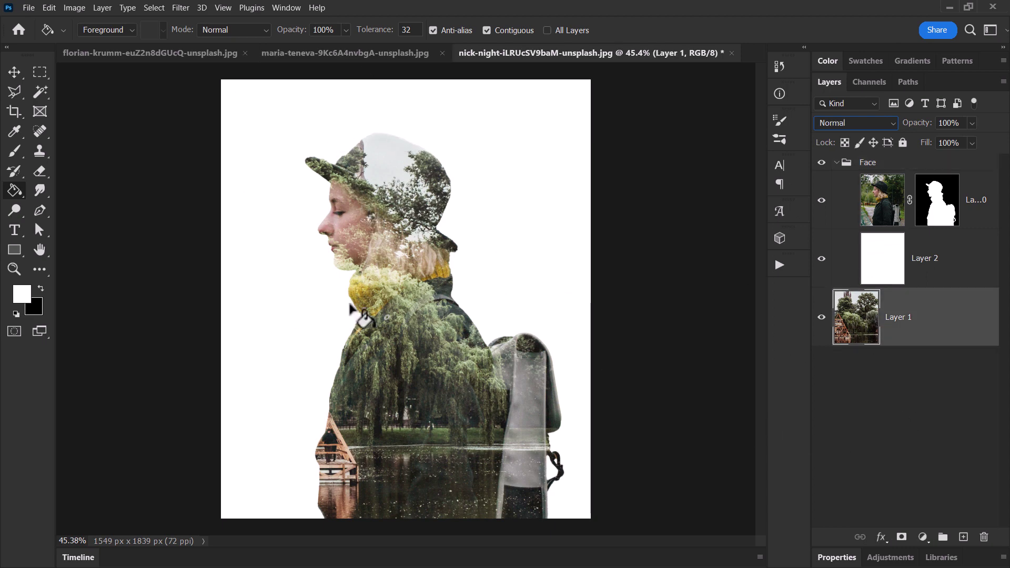
pyautogui.moveTo(403, 263); pyautogui.dragTo(248, 234)
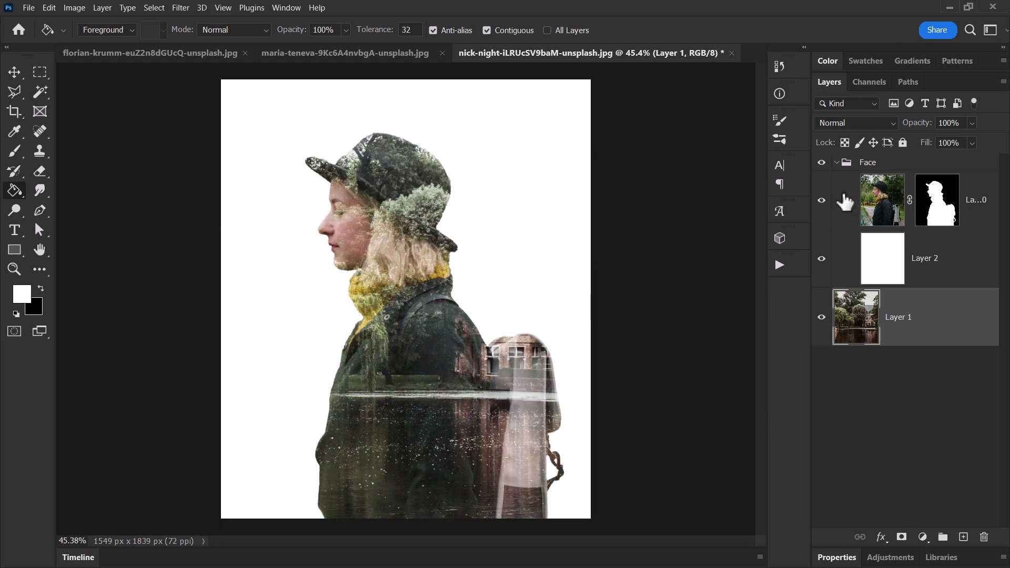
# - Add a Hue/Saturation adjustment layer with Saturation -100 and place it above the Face group
pyautogui.click(878, 207)
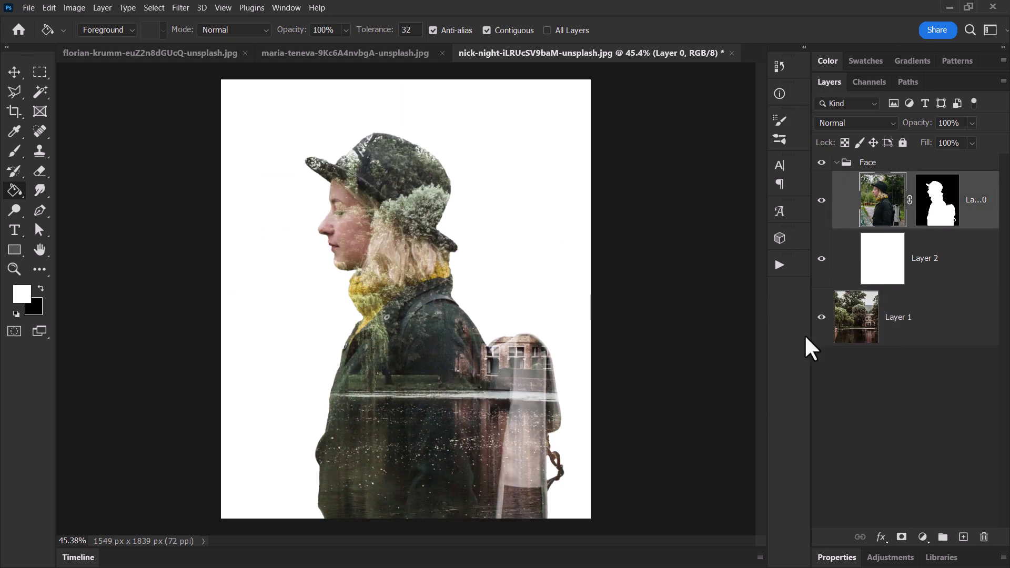
pyautogui.click(897, 164)
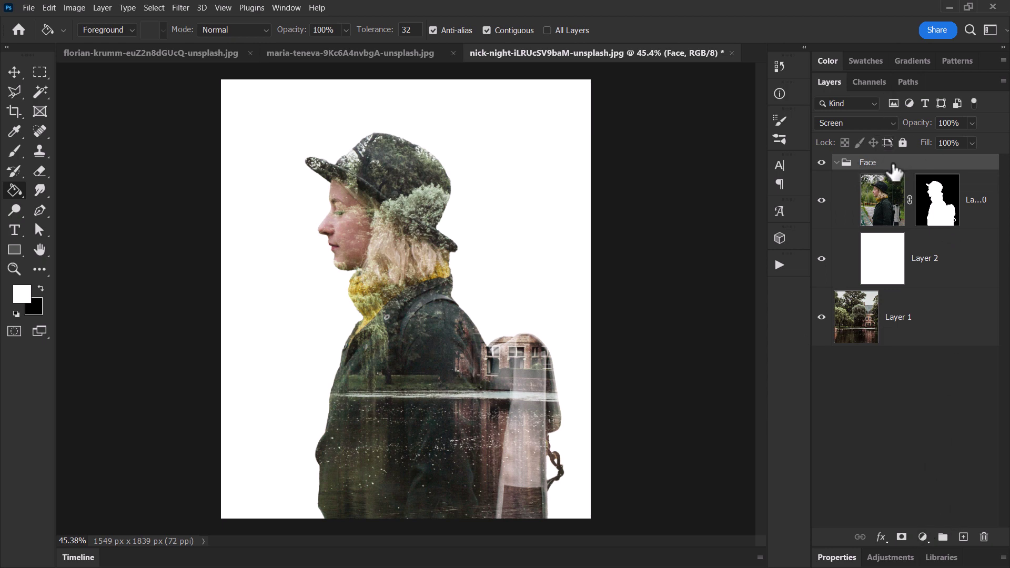
pyautogui.click(922, 537)
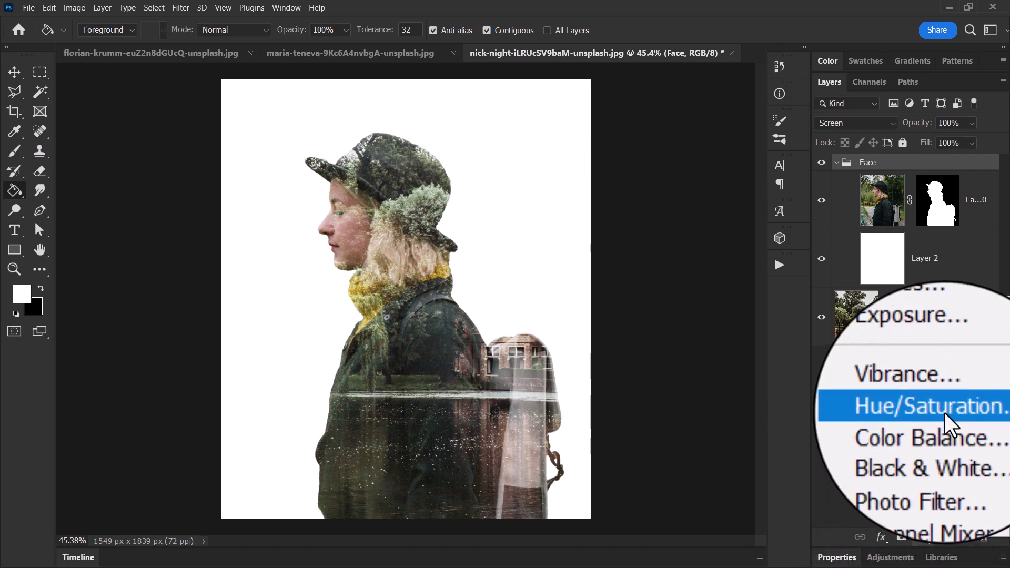
pyautogui.click(945, 413)
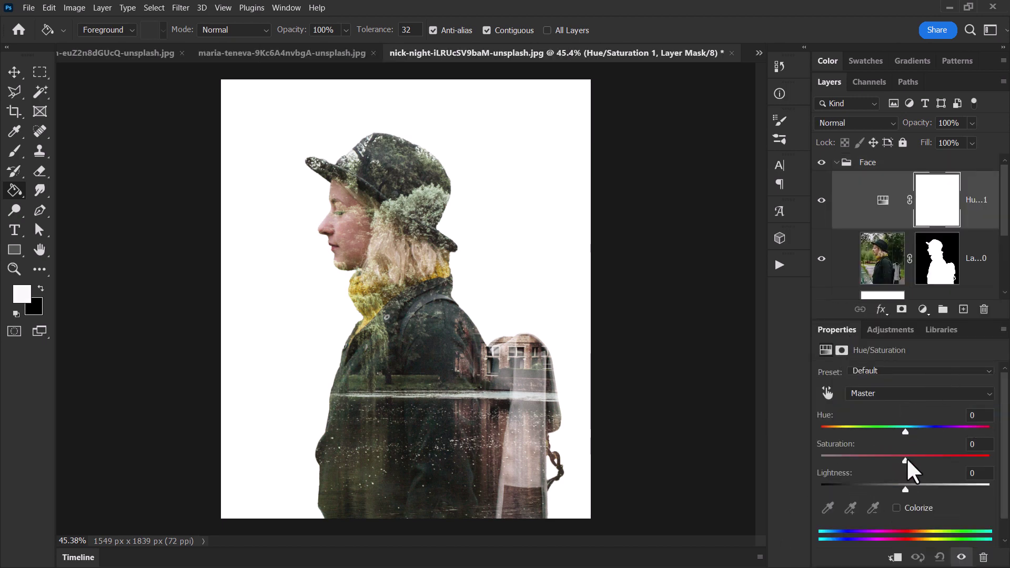
pyautogui.moveTo(906, 459); pyautogui.dragTo(810, 462)
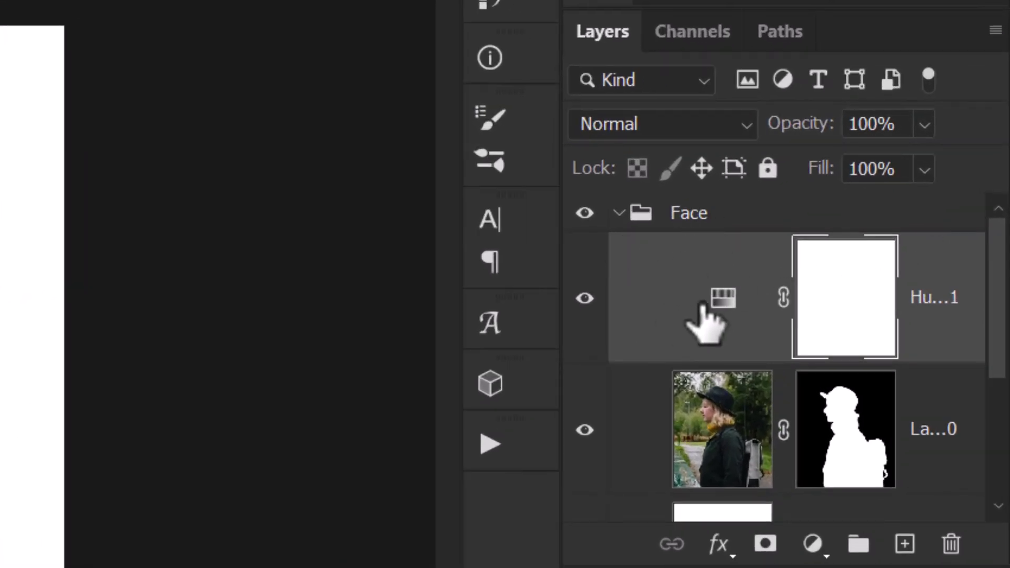
pyautogui.moveTo(698, 313); pyautogui.dragTo(703, 192)
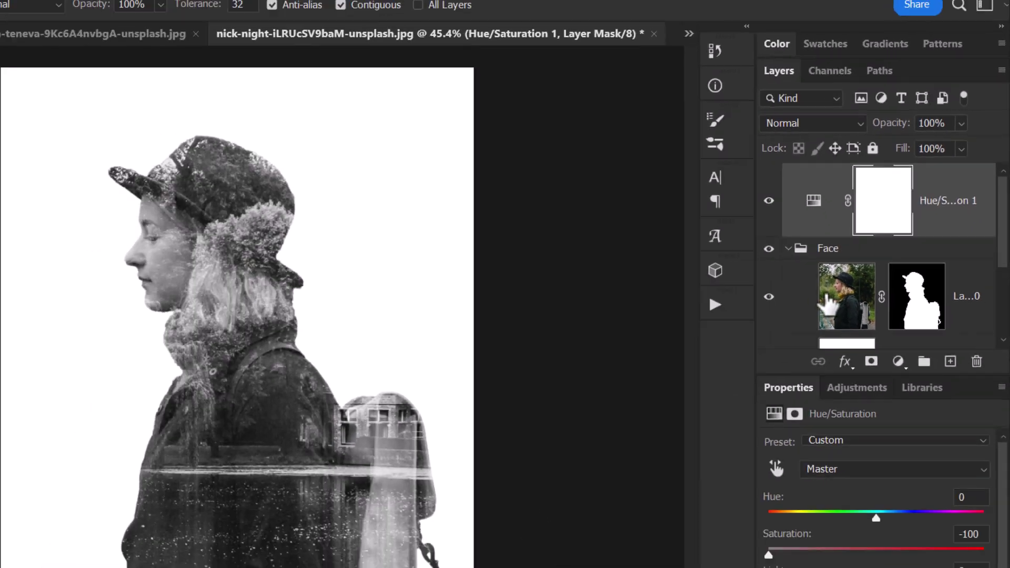
# - Convert the masked woman layer in the Face group to a smart object
pyautogui.click(697, 440)
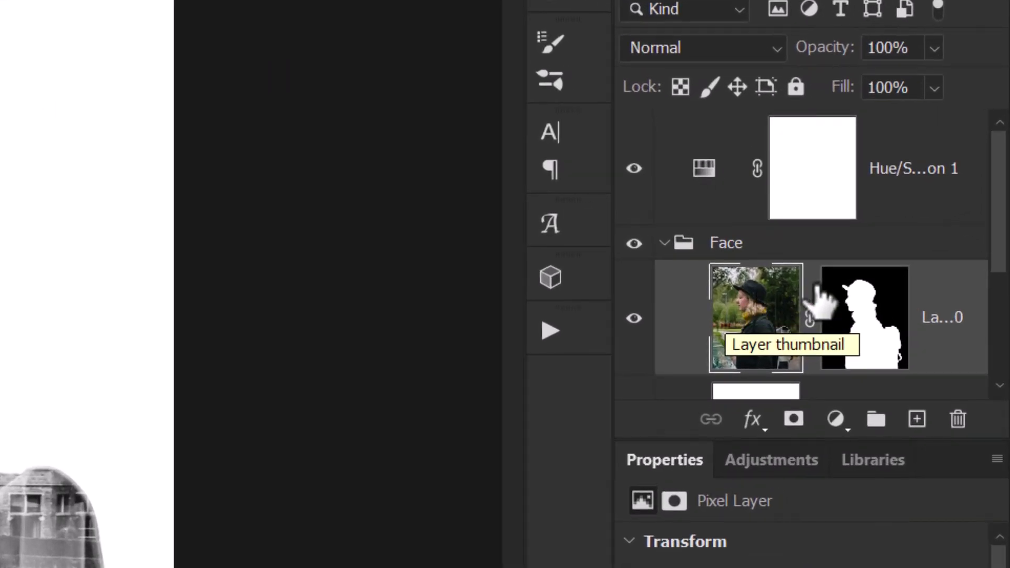
pyautogui.rightClick(952, 289)
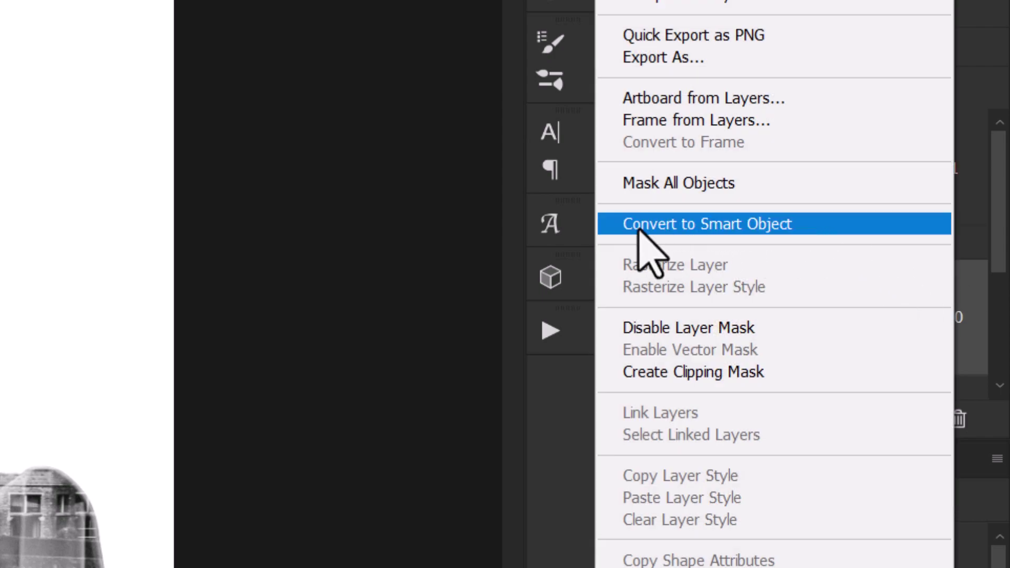
pyautogui.click(740, 225)
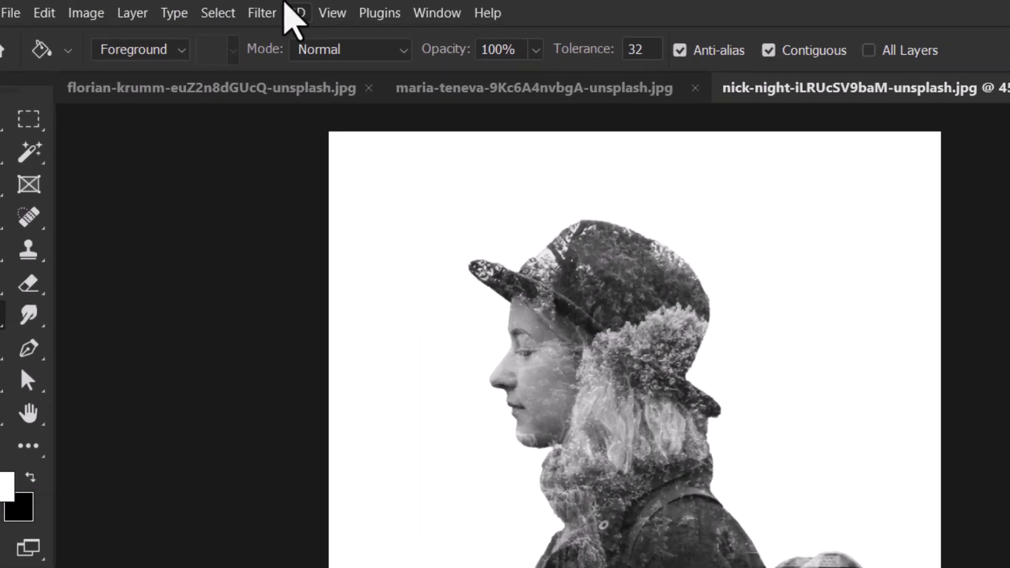
# - Apply a contrast-boosting Curves adjustment to the woman's smart object, with curve points at input 64/output 10 and input 170/output 208
pyautogui.click(74, 7)
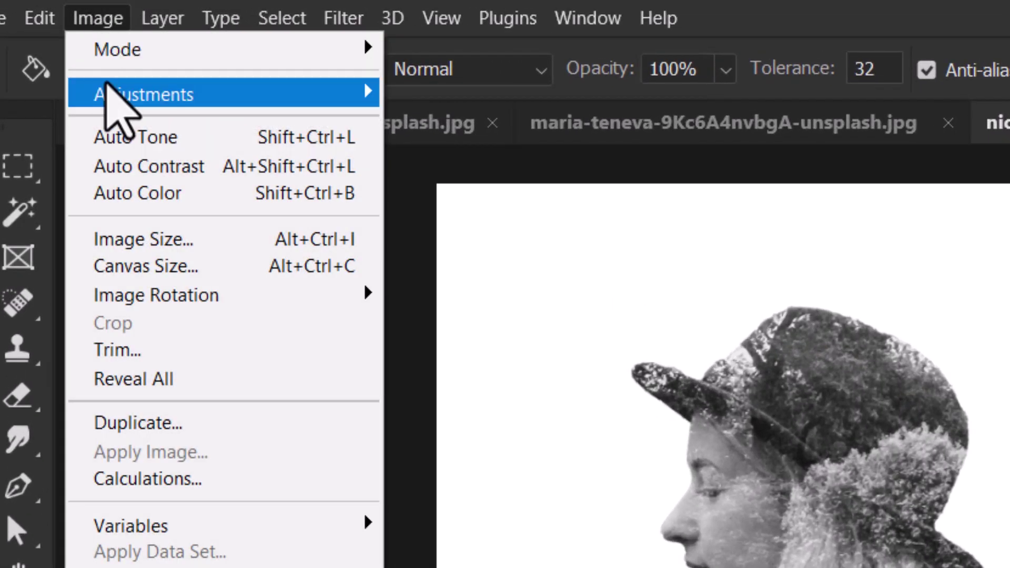
pyautogui.moveTo(81, 39)
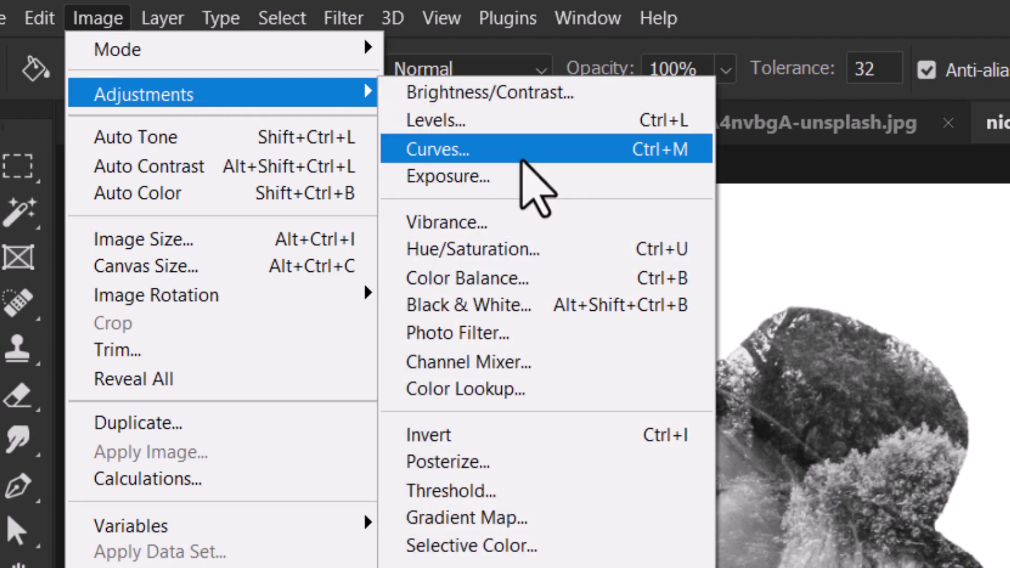
pyautogui.click(522, 152)
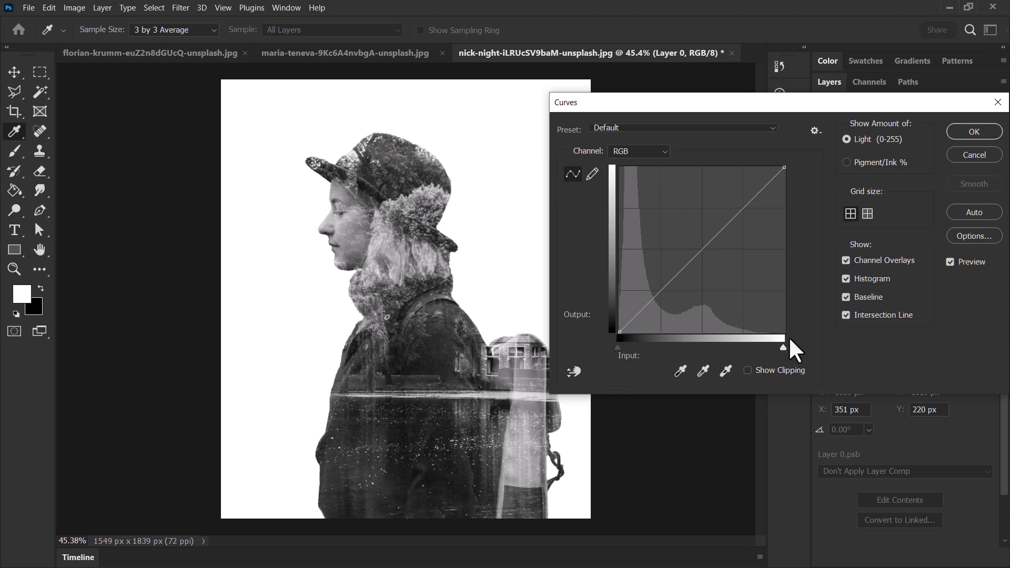
pyautogui.moveTo(650, 301); pyautogui.dragTo(661, 325)
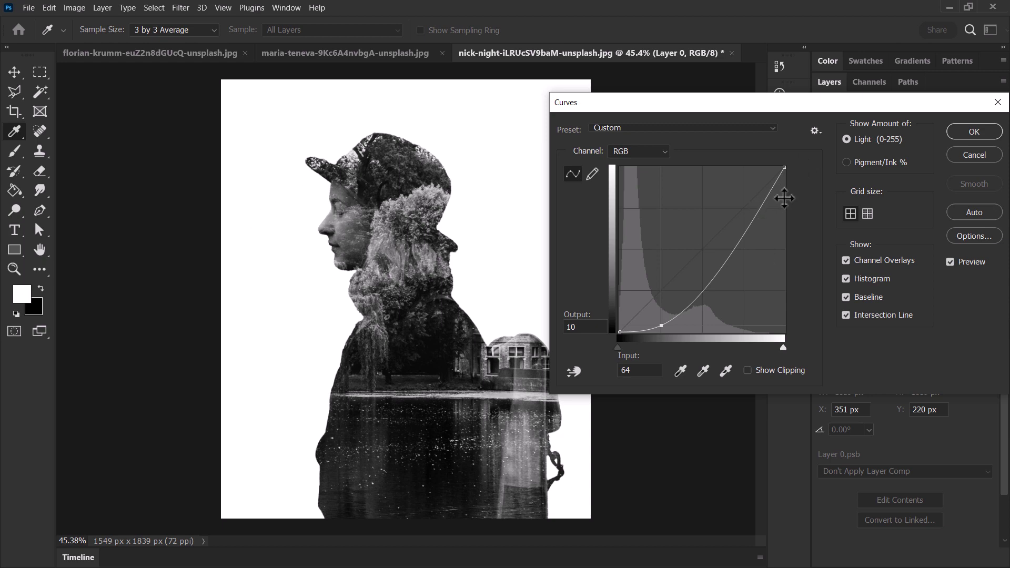
pyautogui.moveTo(762, 208); pyautogui.dragTo(730, 197)
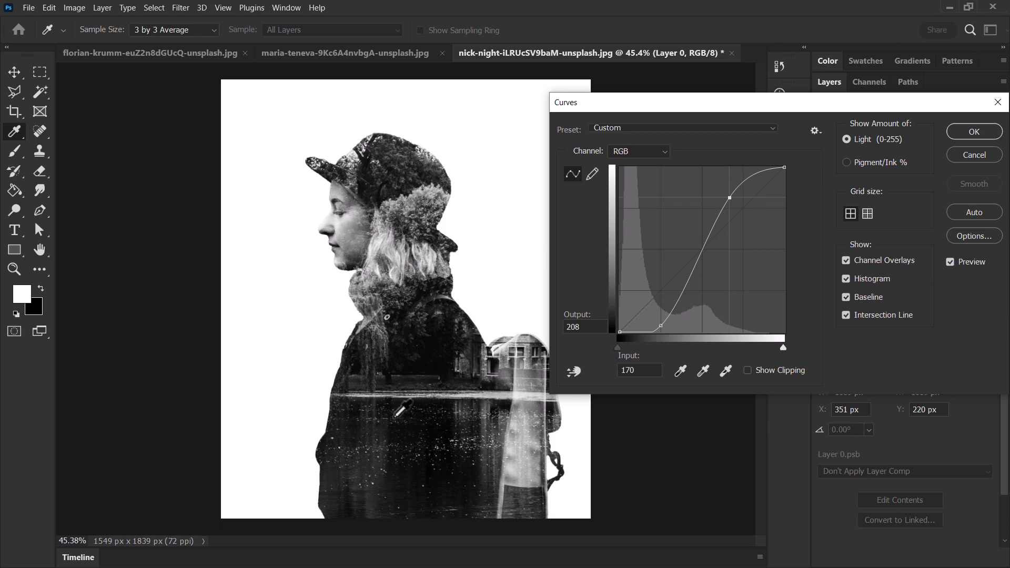
pyautogui.click(972, 136)
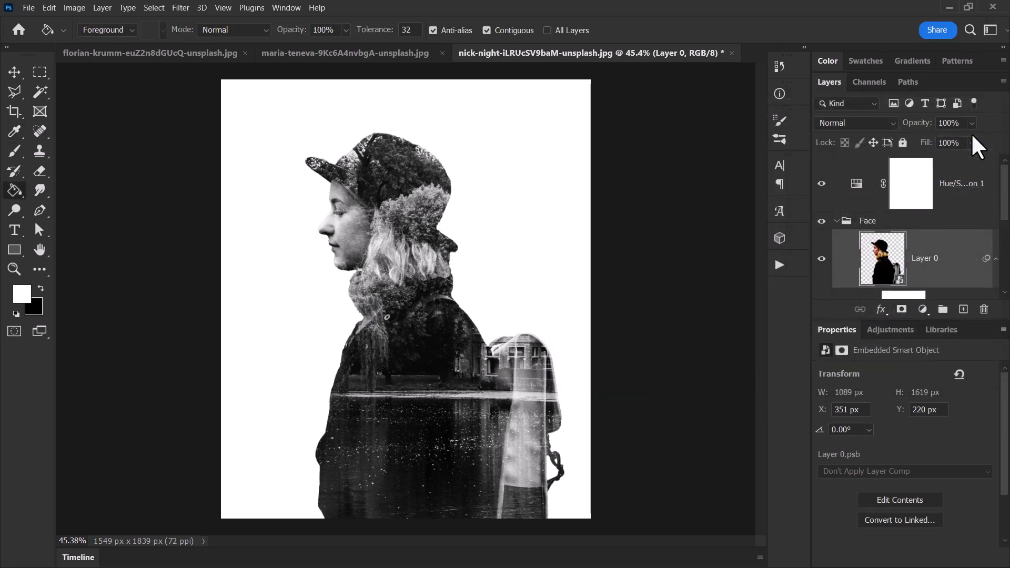
# - Move the lake photo in Layer 1 so the church towers cross the woman's face and the willow fills her jacket
pyautogui.scroll(-3, 863, 251)
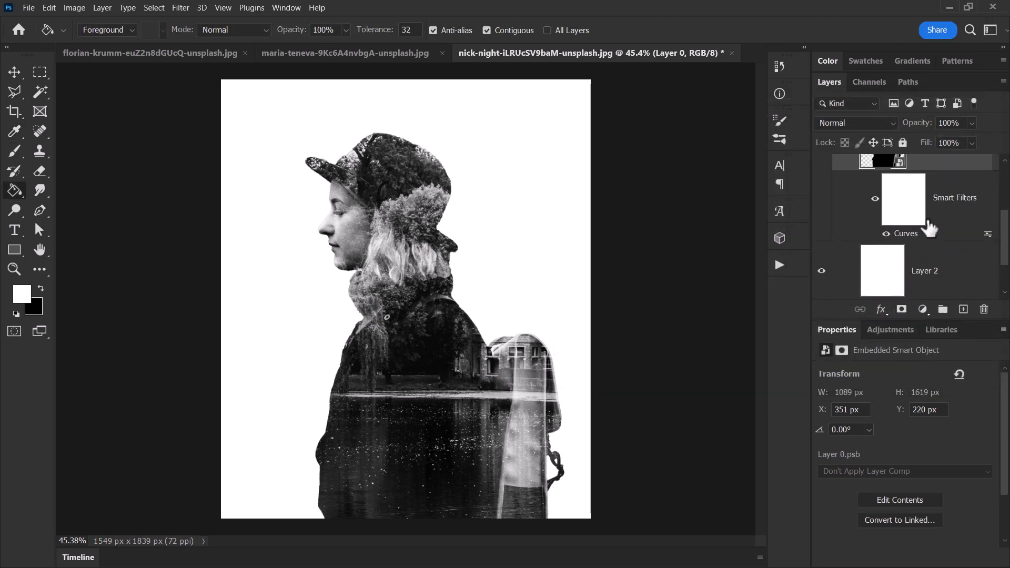
pyautogui.scroll(-2, 917, 248)
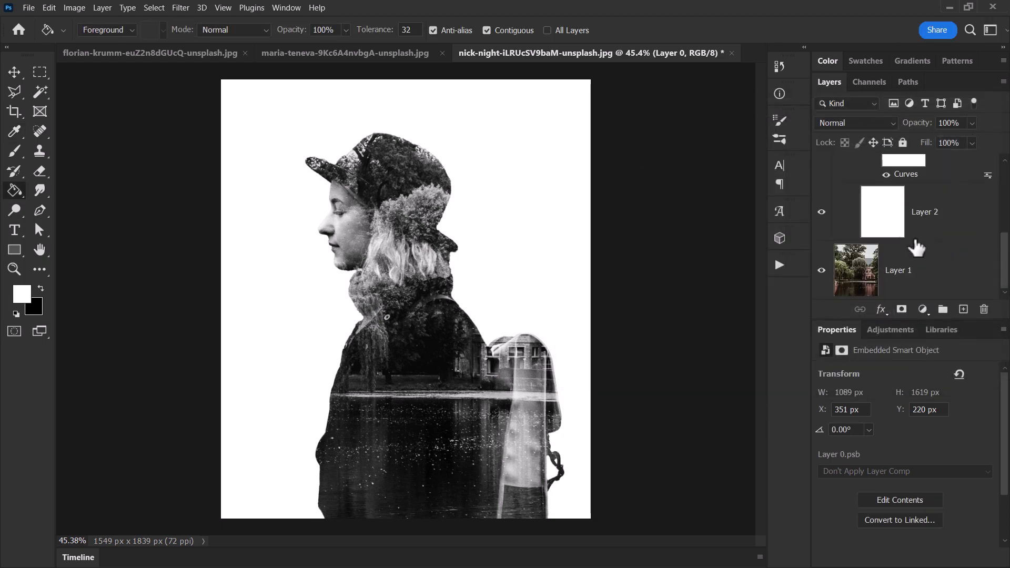
pyautogui.click(909, 273)
pyautogui.moveTo(394, 287); pyautogui.dragTo(521, 441)
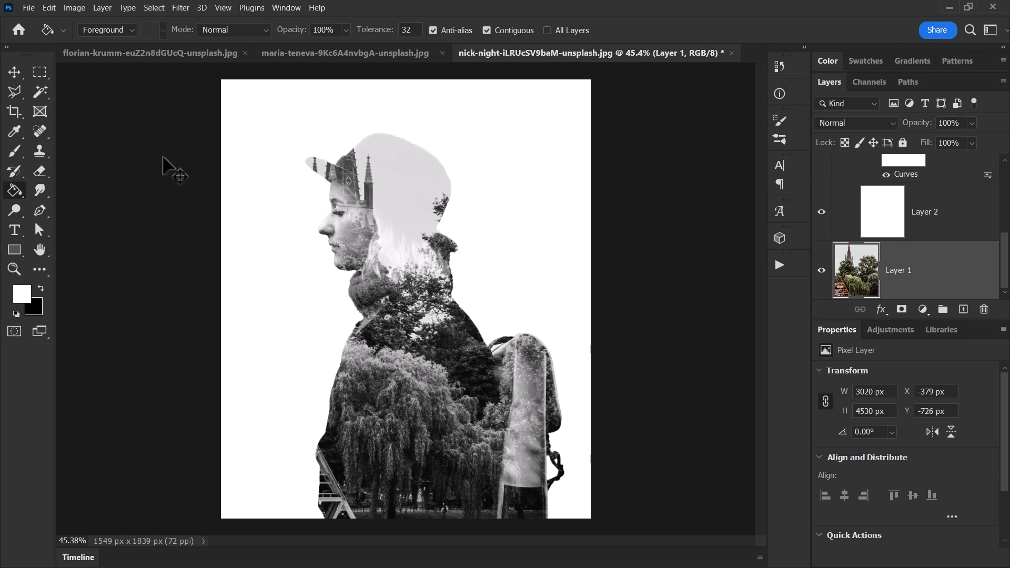
# - Free-transform the lake photo, rotating it about 28.5° and shifting it so the tower leans across the cap
pyautogui.click(50, 2)
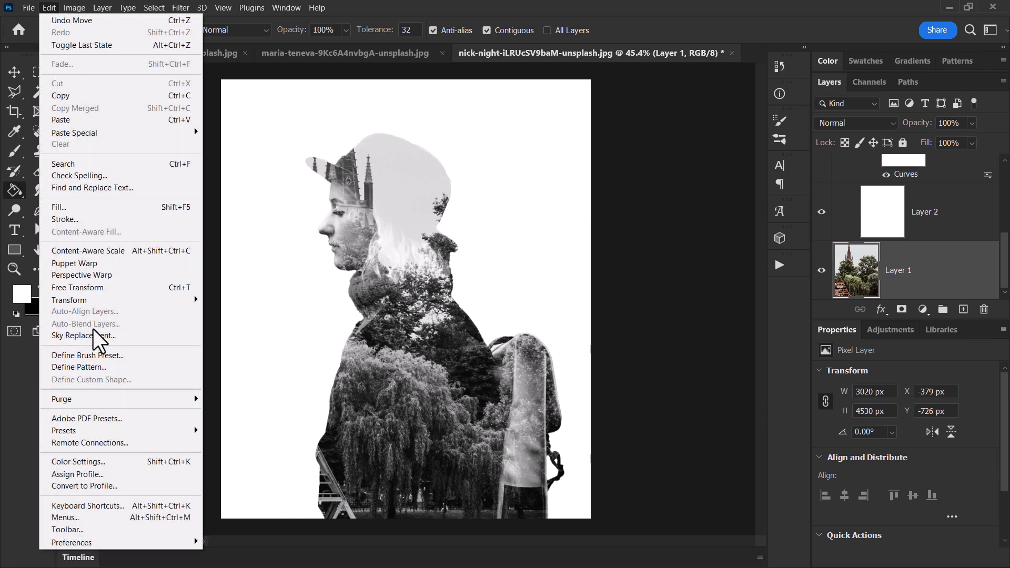
pyautogui.click(103, 288)
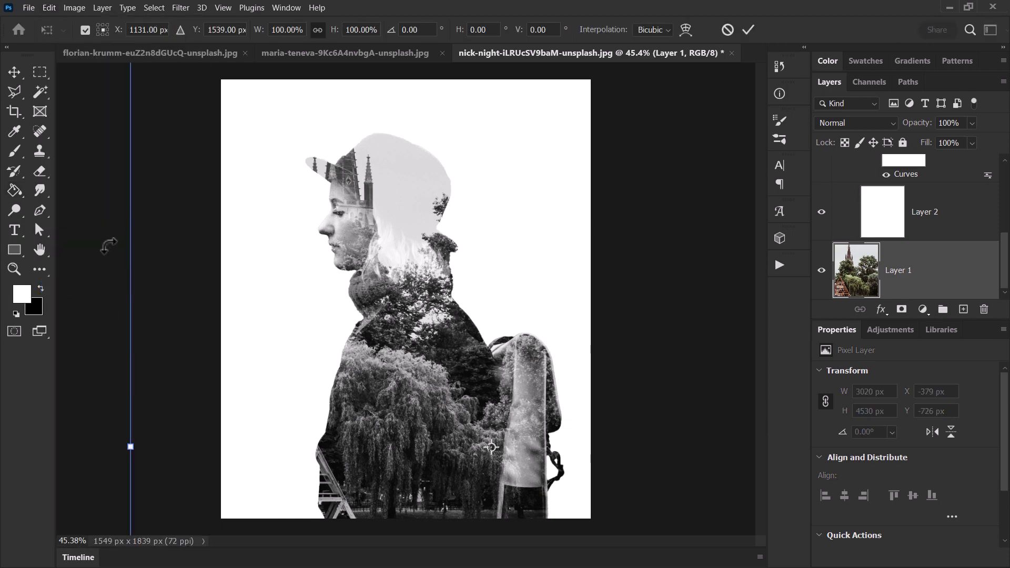
pyautogui.moveTo(106, 244); pyautogui.dragTo(231, 56)
pyautogui.moveTo(525, 447); pyautogui.dragTo(416, 471)
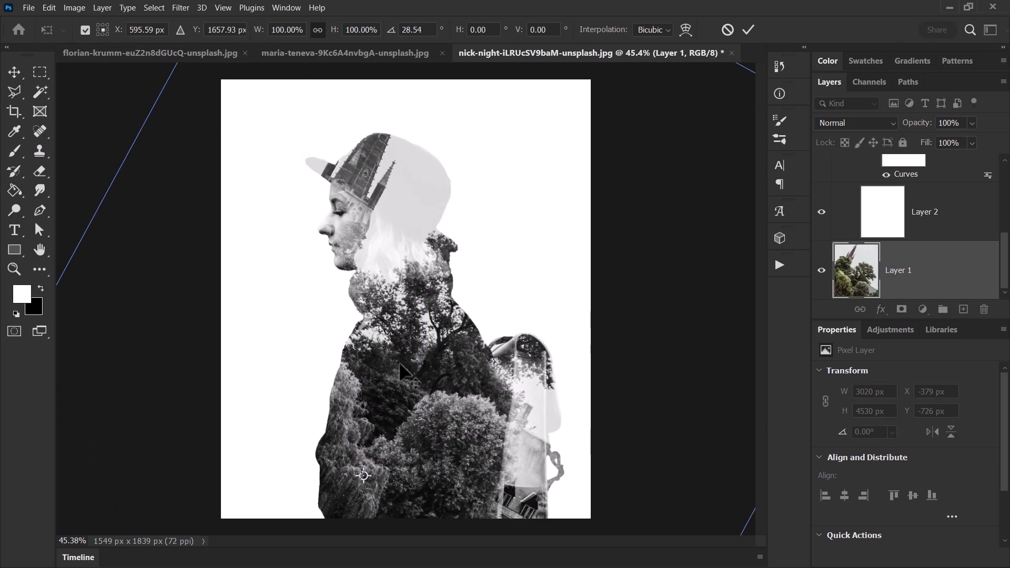
# - Scale the lake photo to about 82%, rotate it to about 51.4° and place the church towers across the woman's cap
pyautogui.hotkey('ctrl', '-')
pyautogui.hotkey('ctrl', '-')
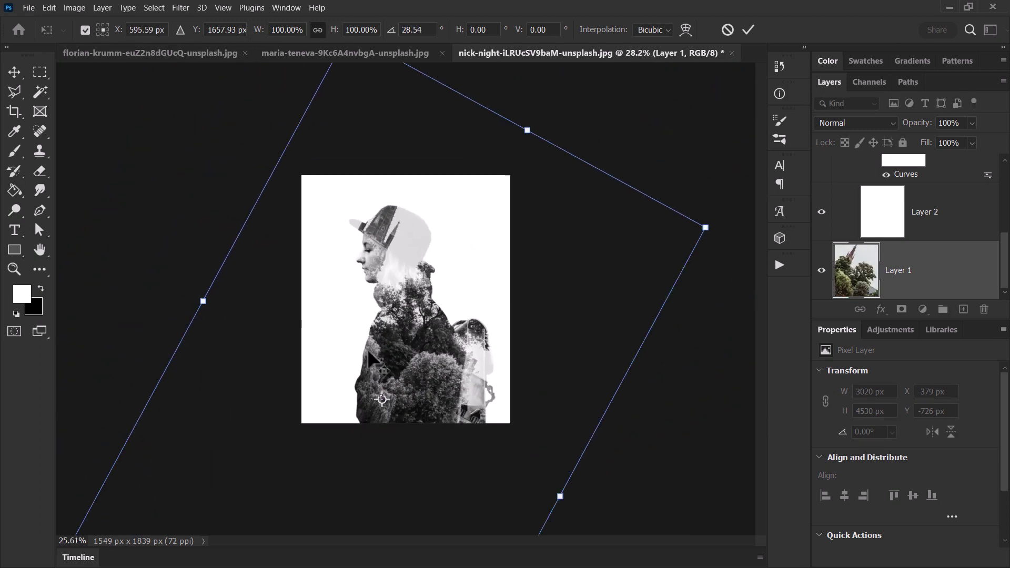
pyautogui.moveTo(704, 226); pyautogui.dragTo(593, 286)
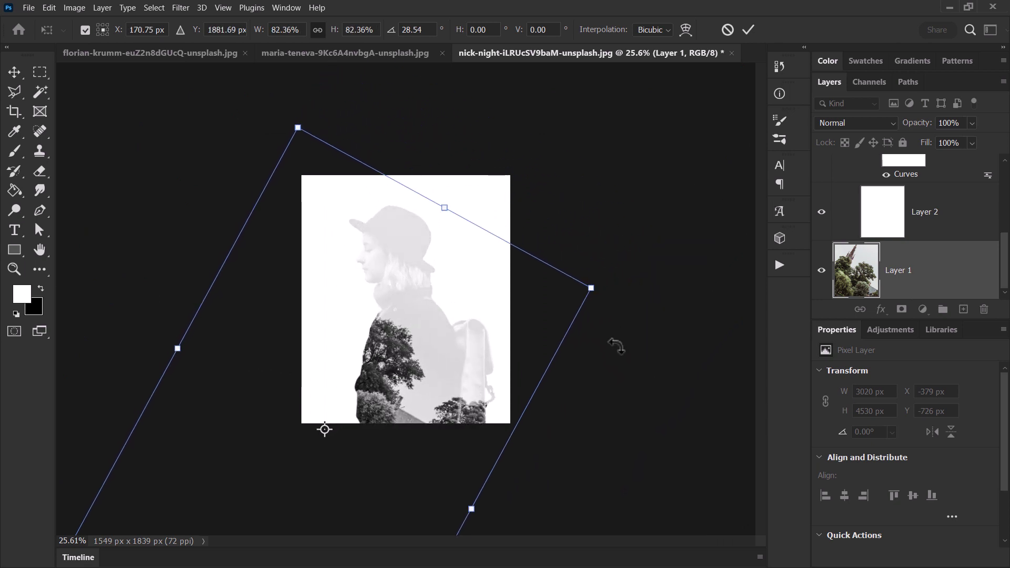
pyautogui.moveTo(475, 408); pyautogui.dragTo(540, 332)
pyautogui.moveTo(690, 216); pyautogui.dragTo(721, 339)
pyautogui.moveTo(526, 317); pyautogui.dragTo(483, 316)
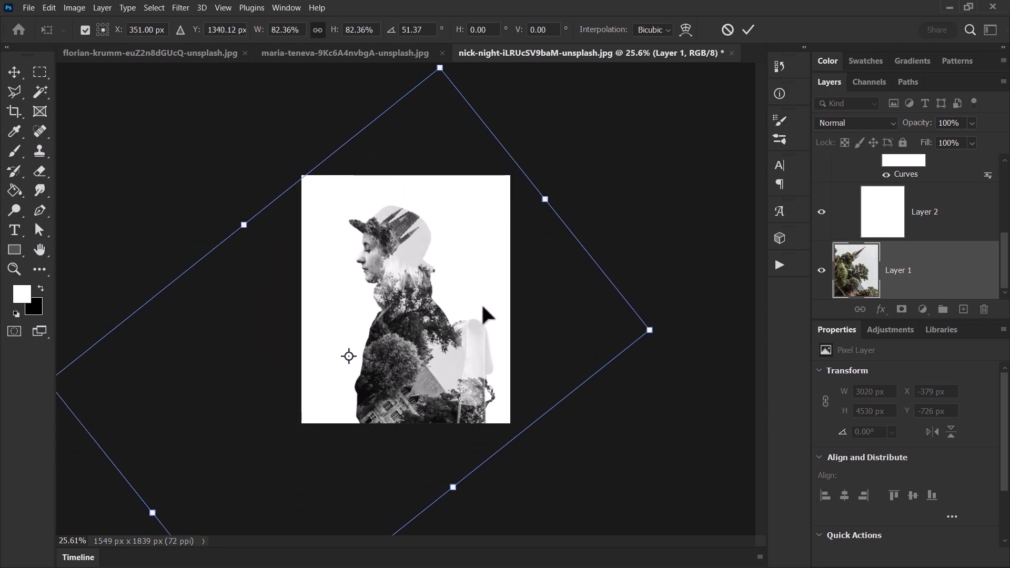
pyautogui.press('Return')
# - Convert the lake photo in Layer 1 to a smart object
pyautogui.press('z')
pyautogui.click(440, 284)
pyautogui.moveTo(440, 285); pyautogui.dragTo(453, 304)
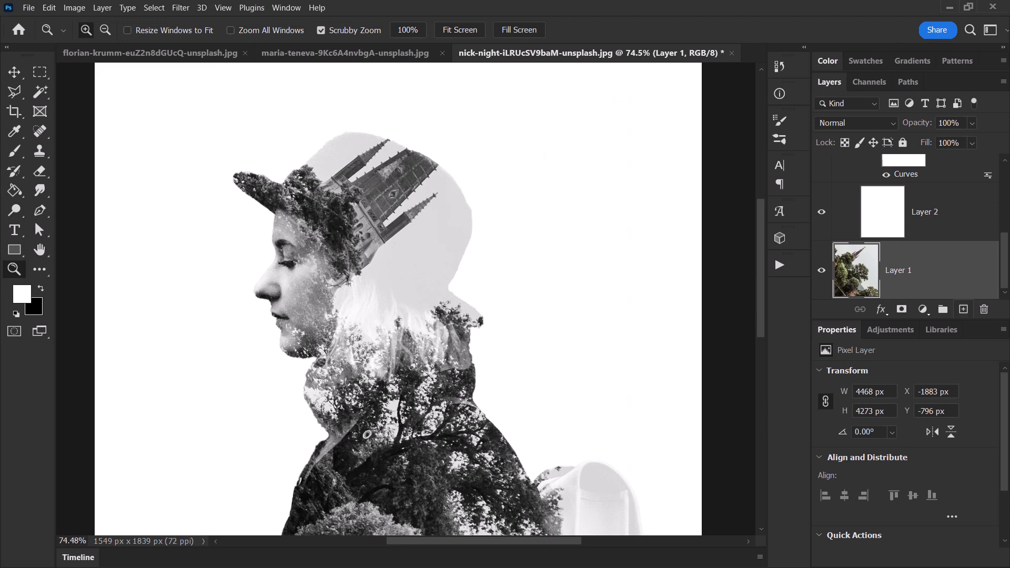
pyautogui.rightClick(971, 274)
pyautogui.click(879, 213)
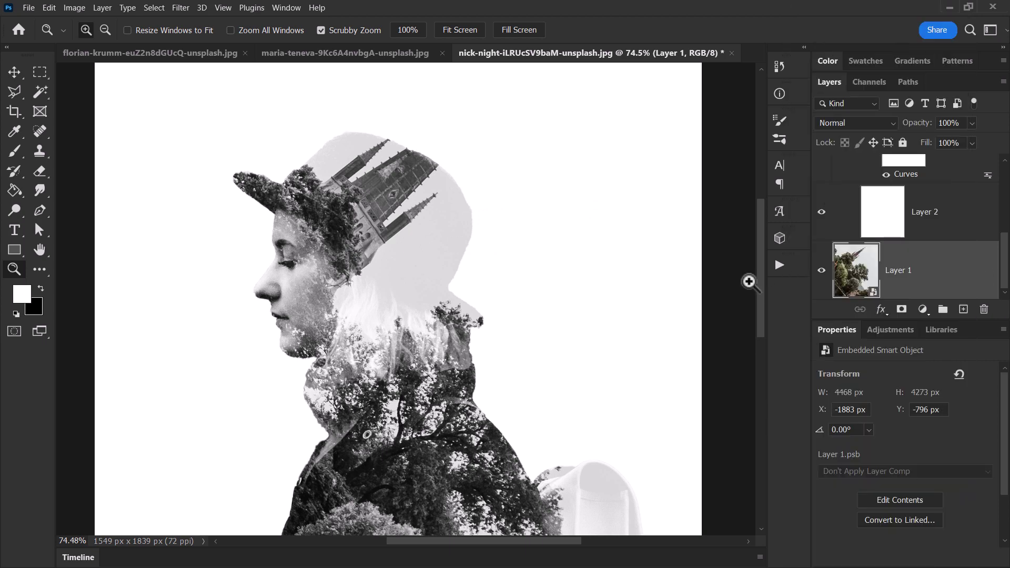
# - Apply Curves to the lake photo with the white point's input set to 208, turning its grey sky white
pyautogui.click(74, 7)
pyautogui.moveTo(103, 38)
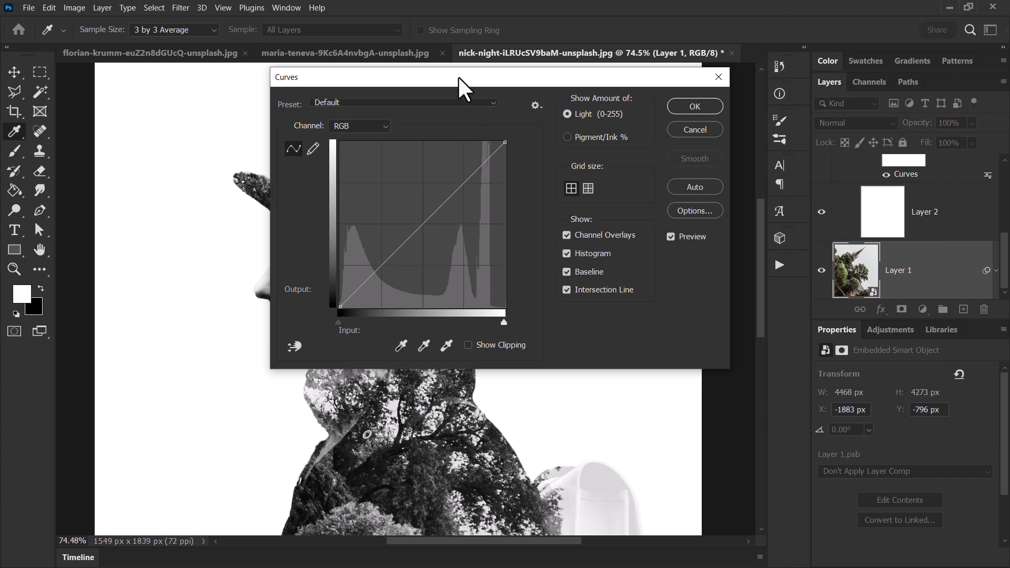
pyautogui.moveTo(458, 76); pyautogui.dragTo(765, 160)
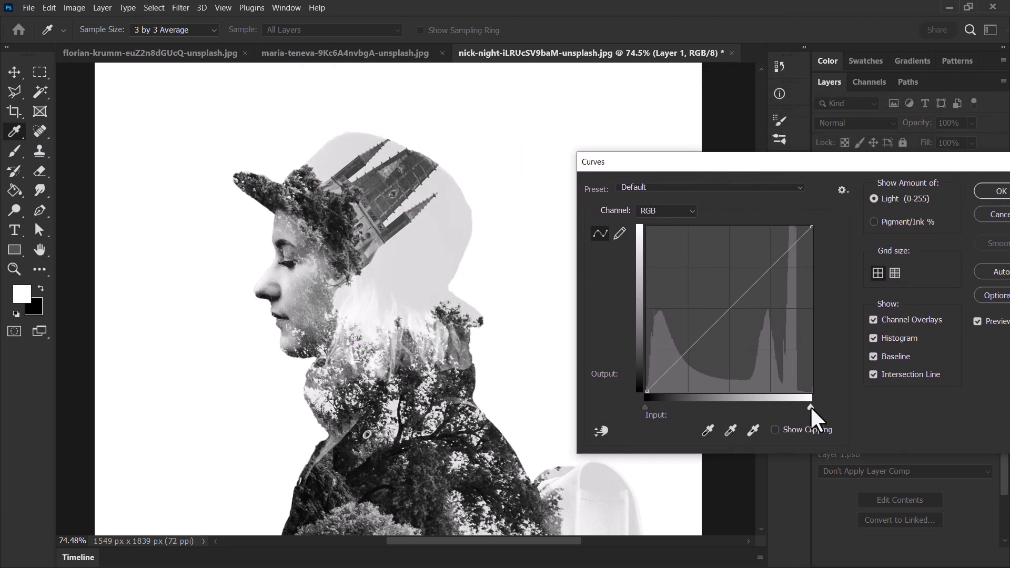
pyautogui.moveTo(810, 406); pyautogui.dragTo(780, 406)
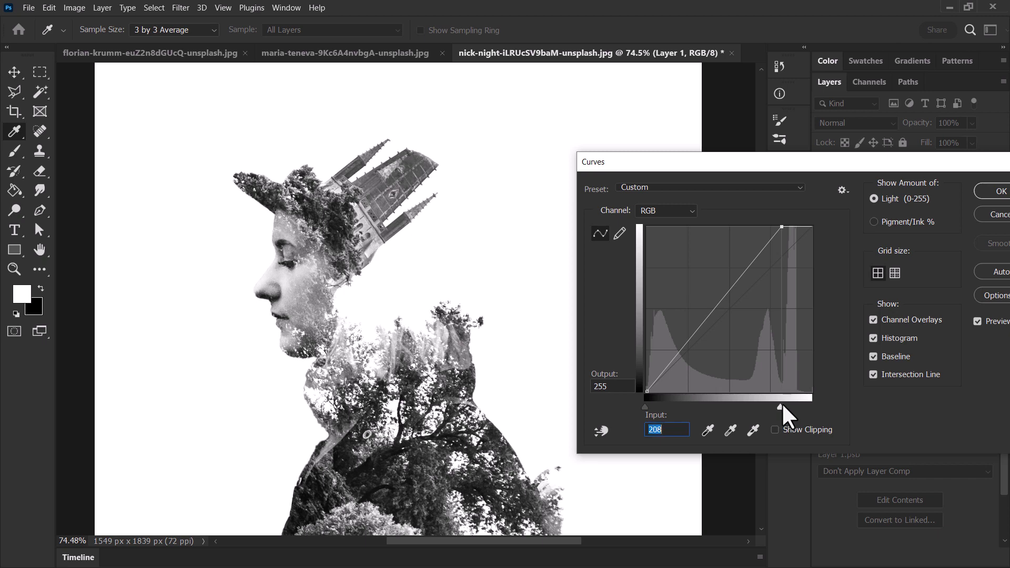
pyautogui.click(1002, 191)
# - Move the Hue/Saturation adjustment layer into the Face group, directly above the woman's layer
pyautogui.click(15, 269)
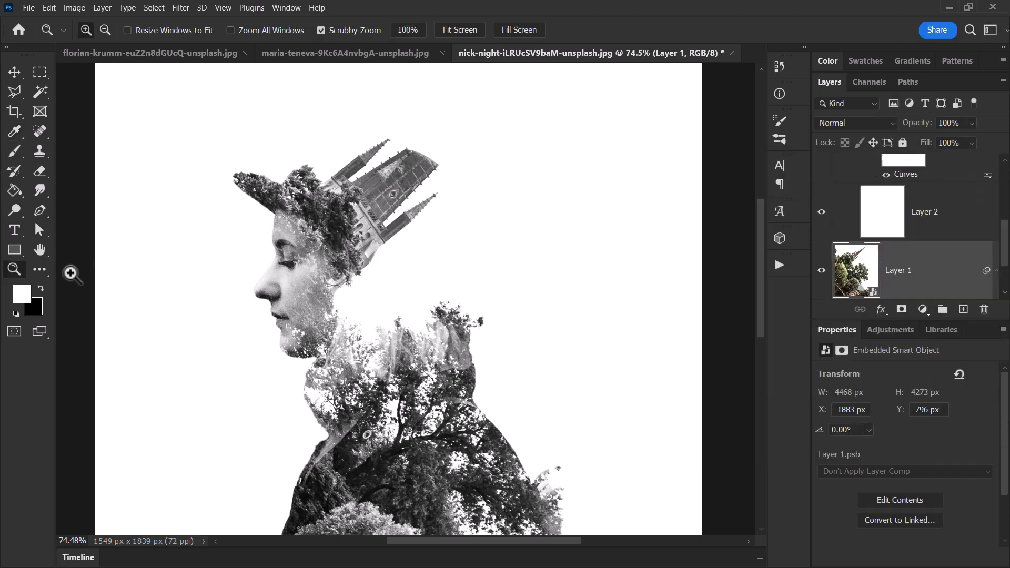
pyautogui.keyDown('alt'); pyautogui.click(310, 304); pyautogui.keyUp('alt')
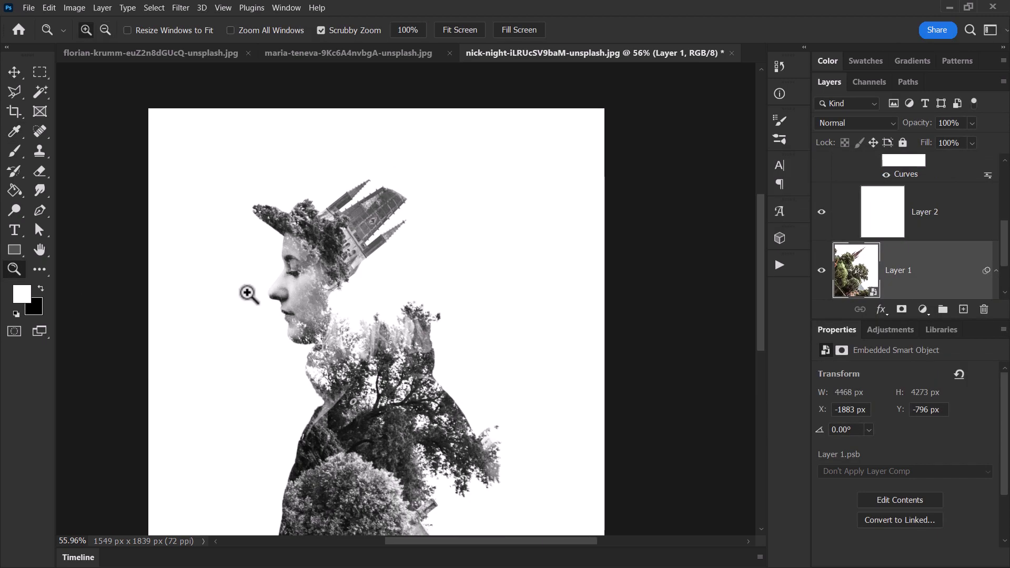
pyautogui.scroll(-2, 247, 293)
pyautogui.scroll(3, 314, 347)
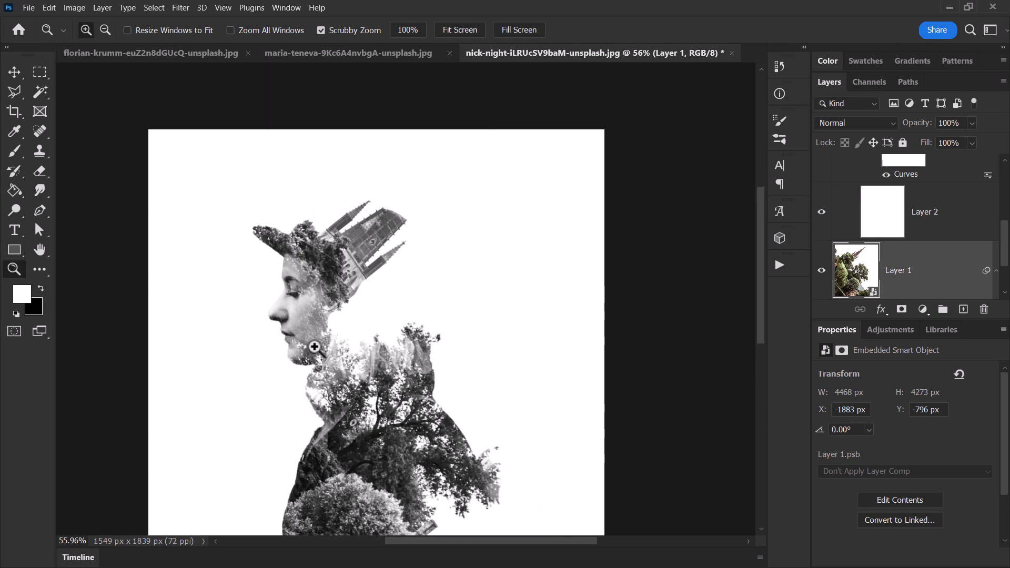
pyautogui.scroll(3, 926, 268)
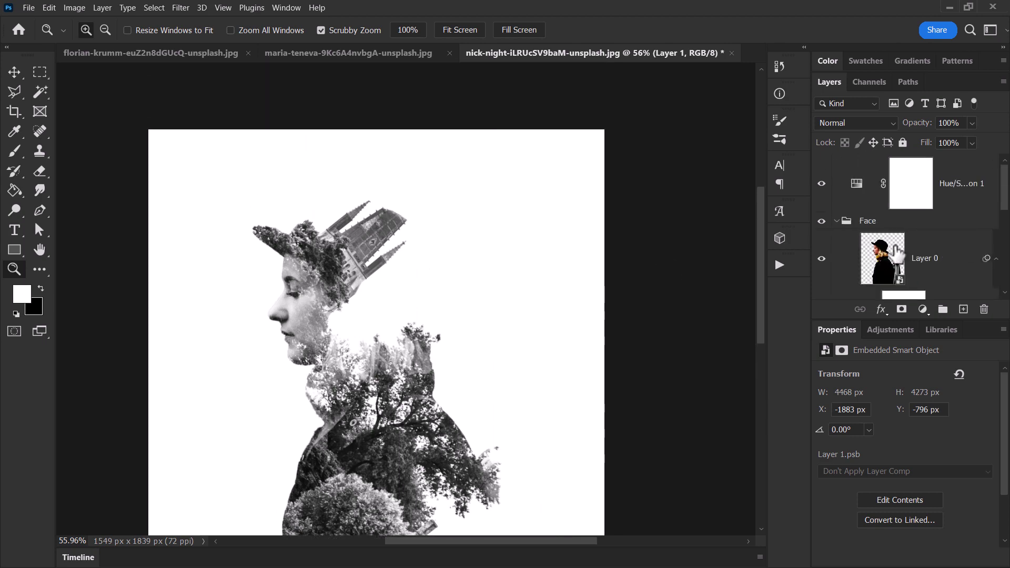
pyautogui.click(934, 184)
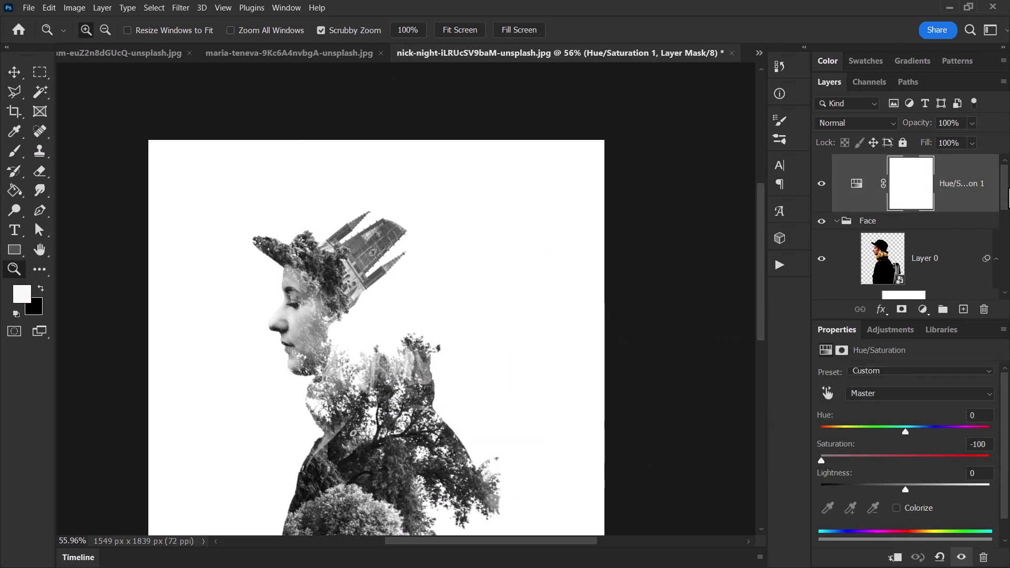
pyautogui.moveTo(947, 187); pyautogui.dragTo(966, 232)
pyautogui.scroll(-2, 428, 235)
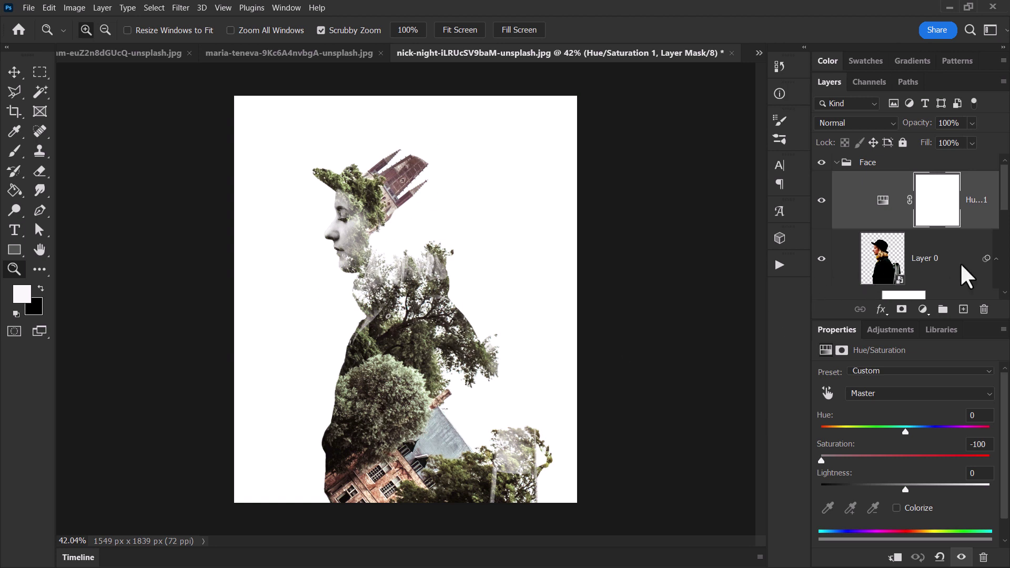
# - Add a new empty layer directly above the lake photo in Layer 1
pyautogui.scroll(-5, 967, 274)
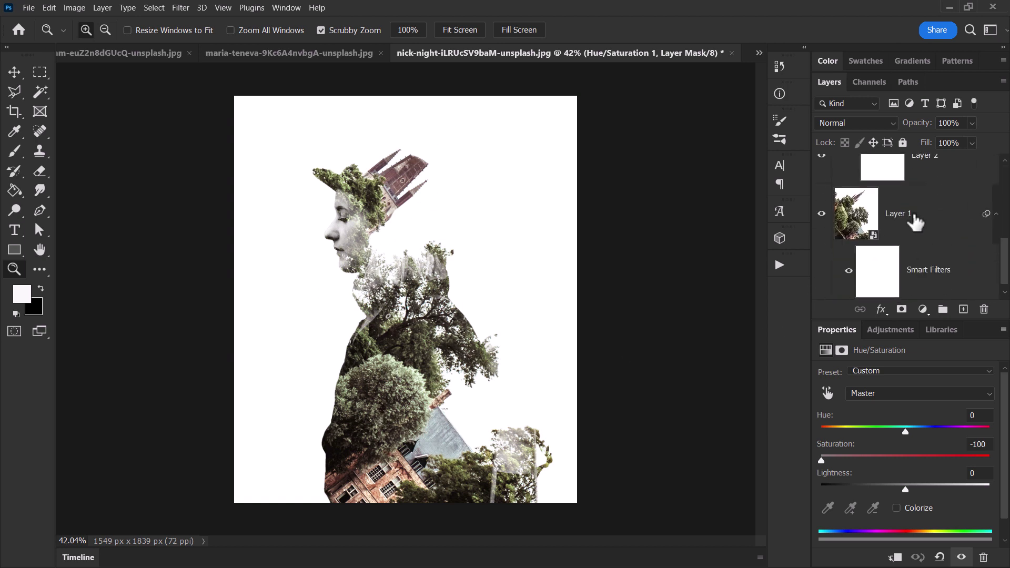
pyautogui.click(914, 216)
pyautogui.click(964, 310)
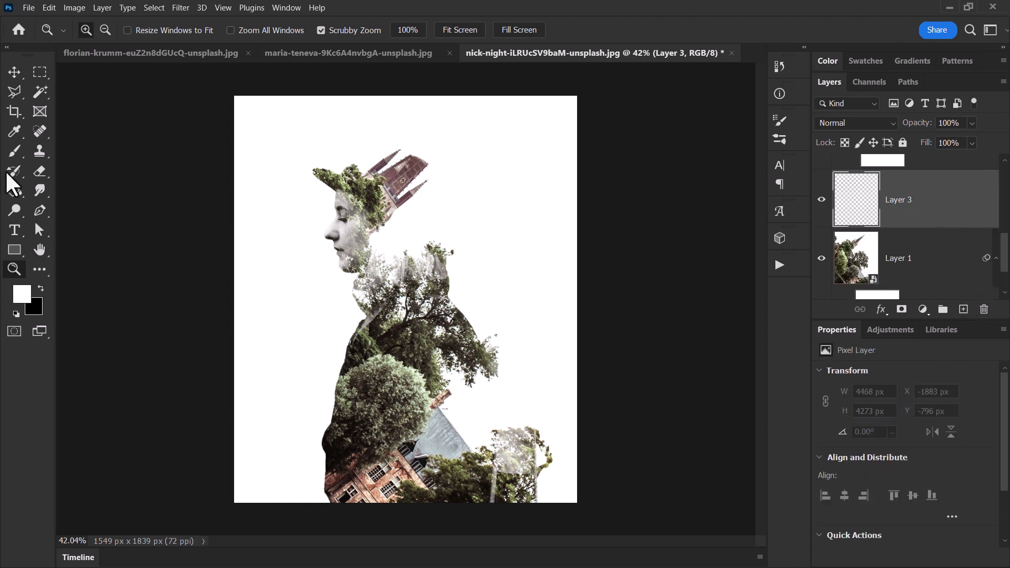
# - Sample a near-black colour from the jacket's edge and paint over the lower front of the jacket with a soft 700 px brush
pyautogui.click(14, 149)
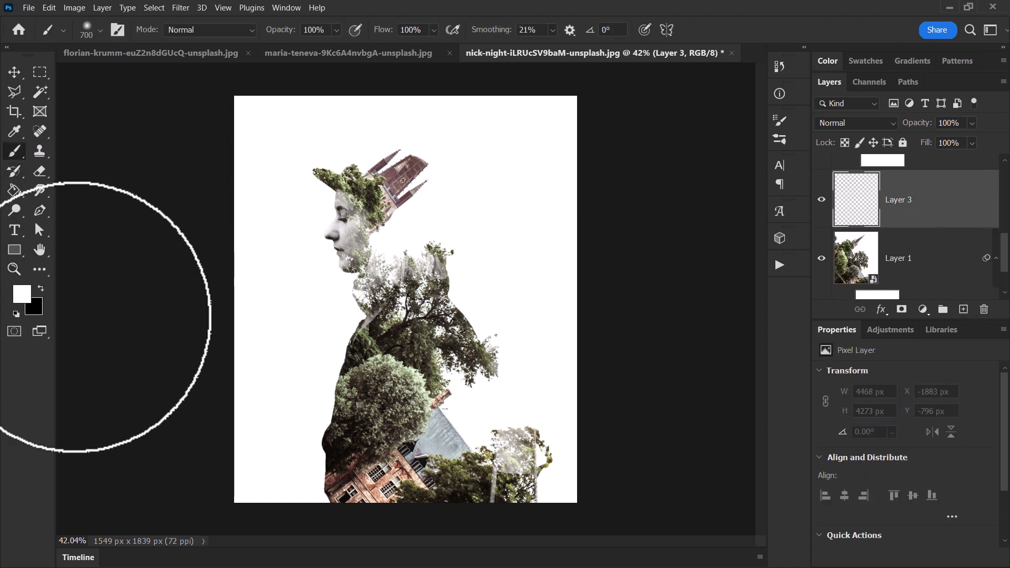
pyautogui.click(22, 292)
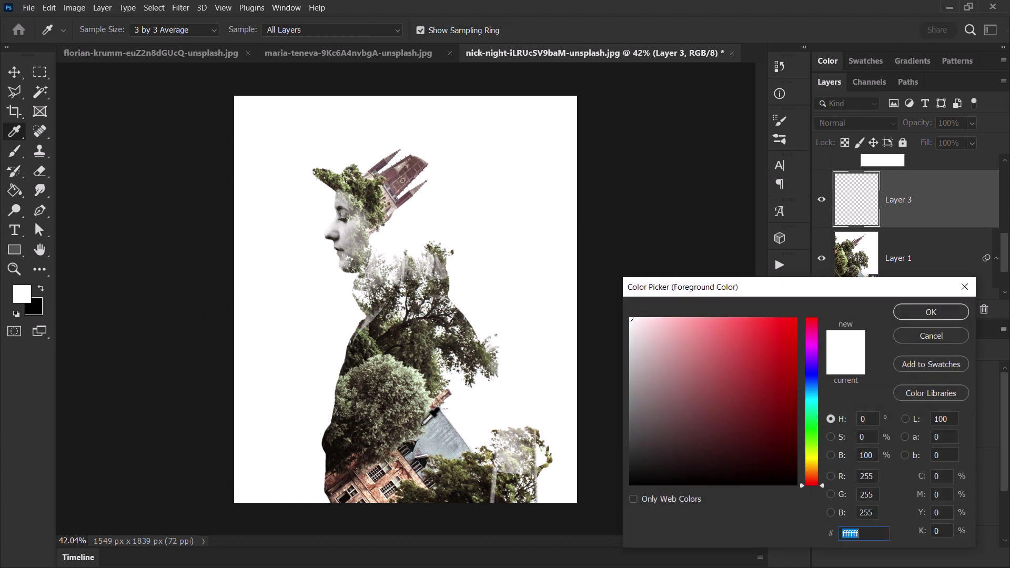
pyautogui.click(331, 449)
pyautogui.click(950, 314)
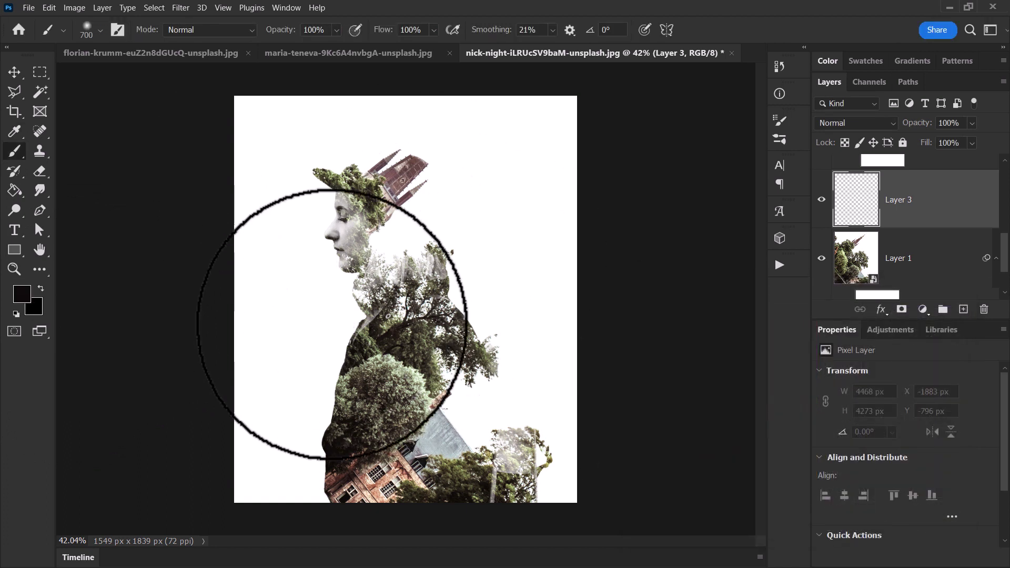
pyautogui.moveTo(331, 399)
pyautogui.mouseDown()
pyautogui.moveTo(410, 519)
pyautogui.moveTo(379, 519)
pyautogui.mouseUp()
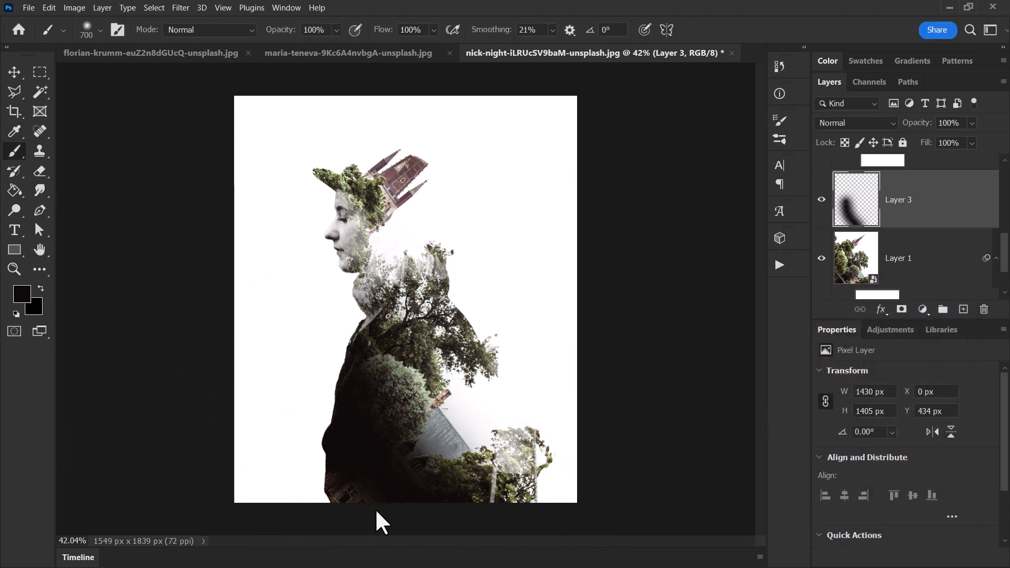
# - Continue the soft dark shadow across the bottom of the figure on Layer 3 and adjust the layer's fill
pyautogui.moveTo(643, 498)
pyautogui.mouseDown()
pyautogui.moveTo(483, 549)
pyautogui.moveTo(353, 550)
pyautogui.moveTo(286, 502)
pyautogui.moveTo(270, 474)
pyautogui.mouseUp()
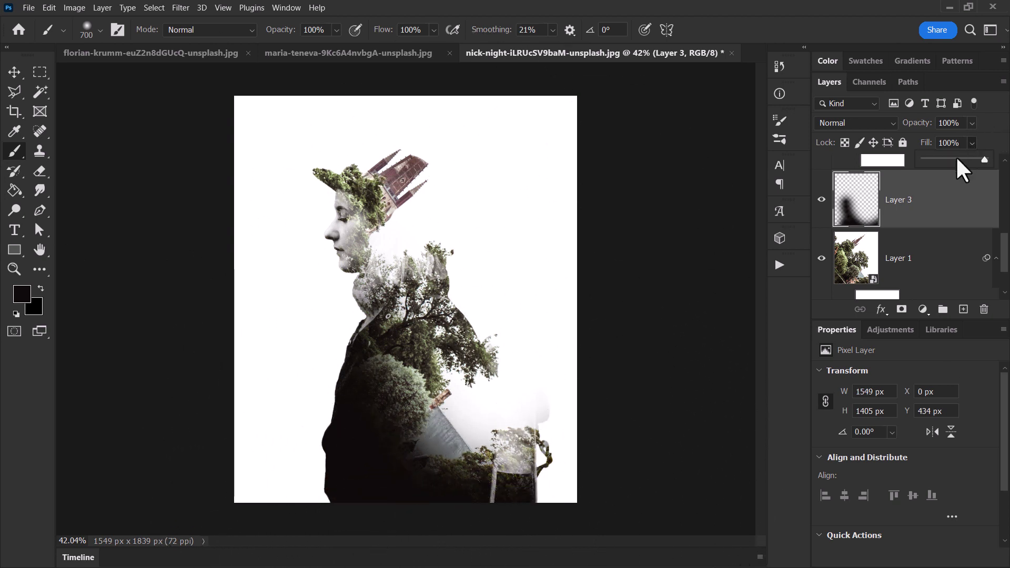
pyautogui.moveTo(956, 158); pyautogui.dragTo(967, 157)
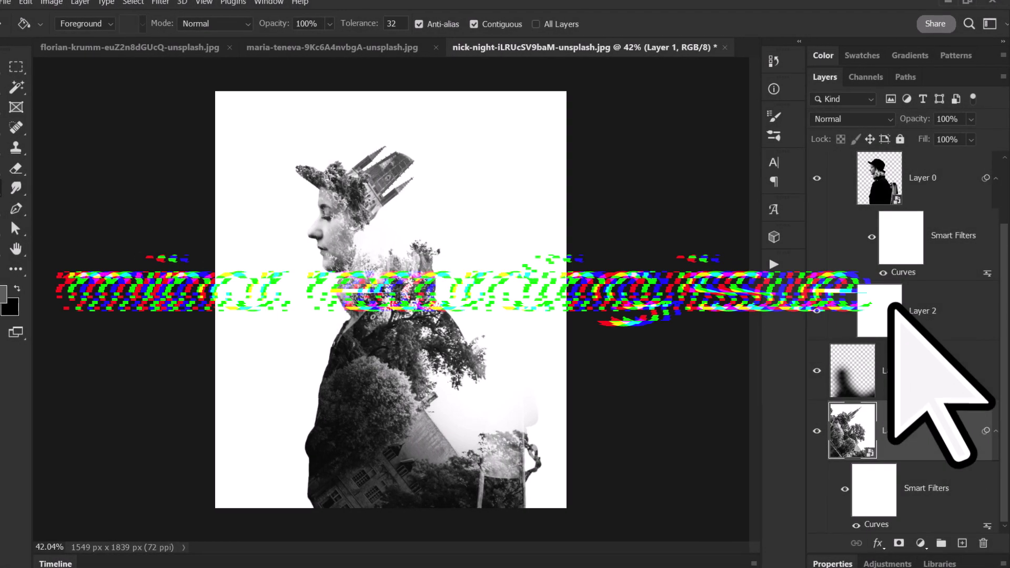
# - Collapse the properties area to enlarge the layer list and select the Face group
pyautogui.scroll(3, 905, 368)
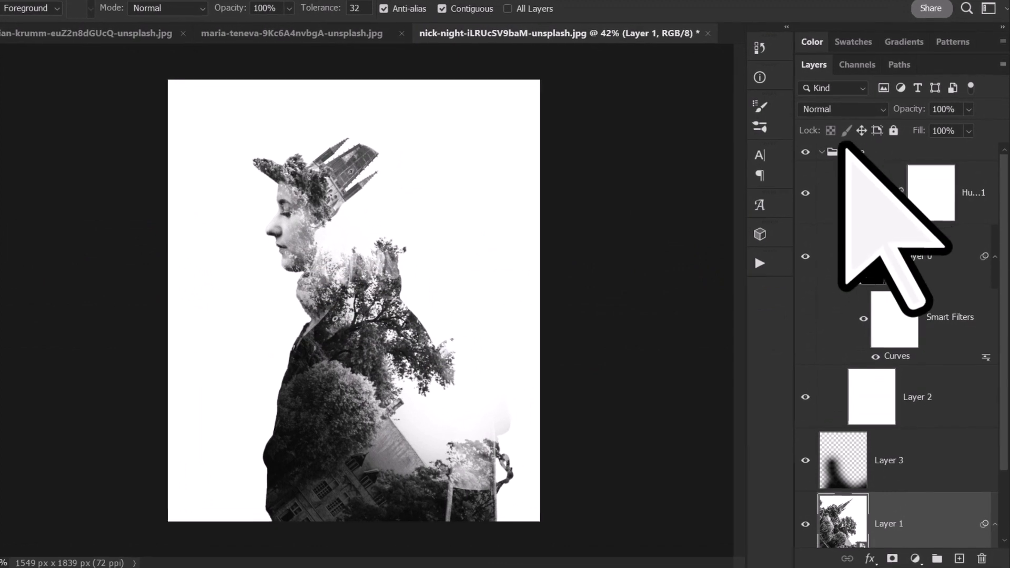
pyautogui.click(866, 152)
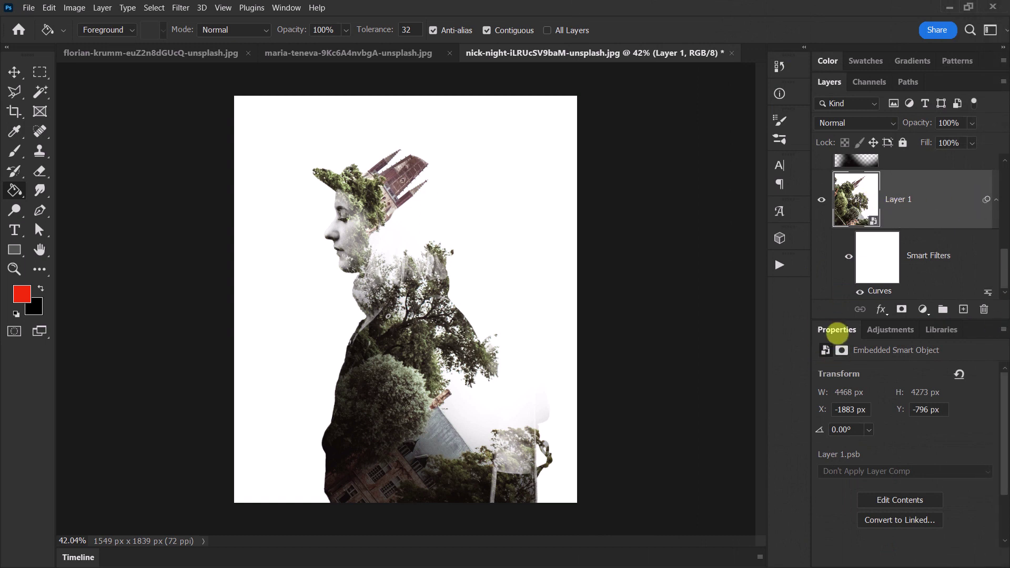
pyautogui.doubleClick(837, 330)
pyautogui.scroll(3, 918, 437)
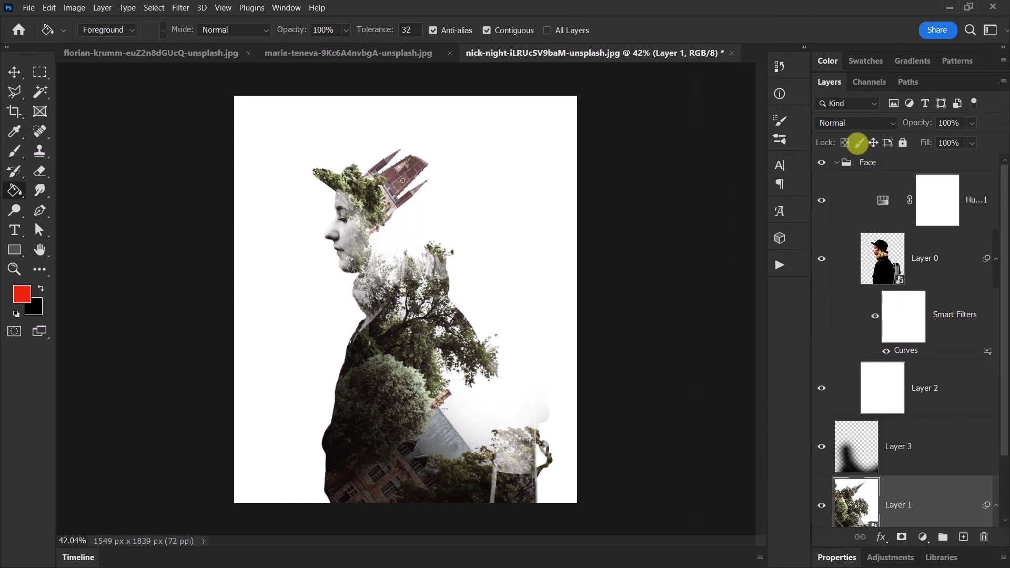
pyautogui.click(878, 163)
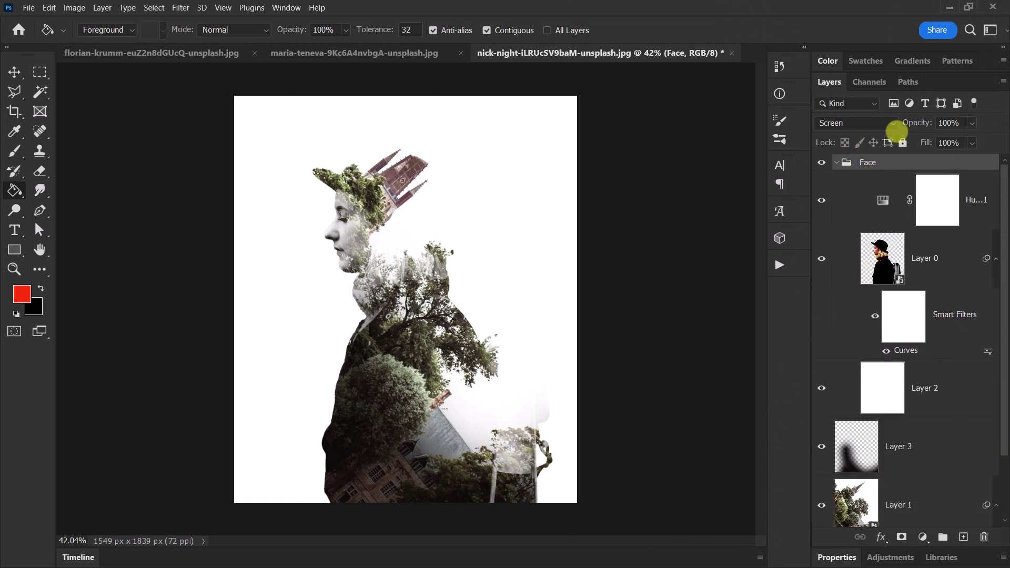
# - Try to erase the white Layer 2 over the church spire with a 250 px Eraser, and undo the stroke
pyautogui.click(891, 391)
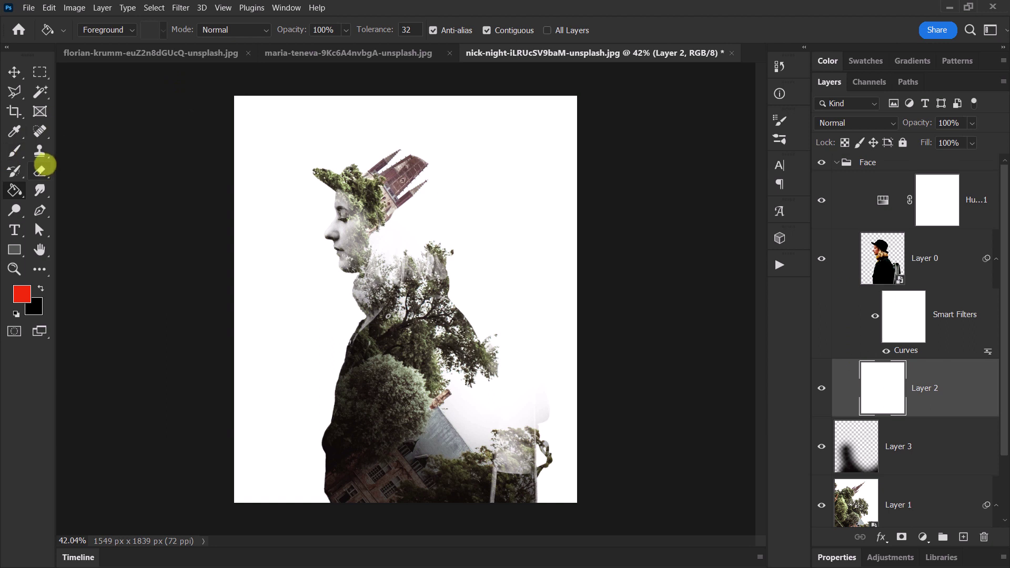
pyautogui.click(42, 168)
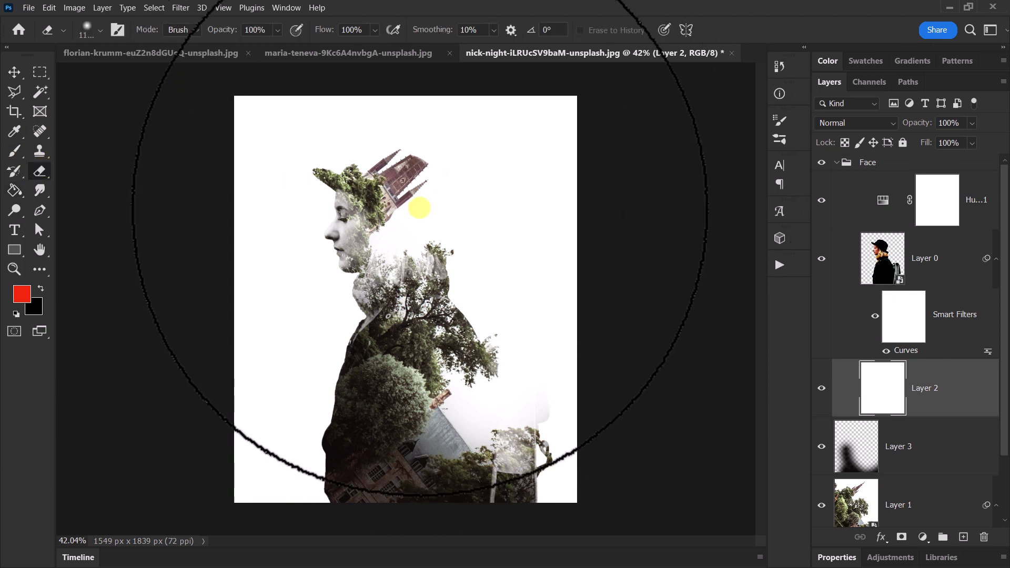
pyautogui.press('[')
pyautogui.press('[')
pyautogui.press('[')
pyautogui.press('[')
pyautogui.press('[')
pyautogui.press('[')
pyautogui.moveTo(419, 207)
pyautogui.mouseDown()
pyautogui.moveTo(436, 151)
pyautogui.moveTo(467, 130)
pyautogui.moveTo(395, 180)
pyautogui.moveTo(473, 131)
pyautogui.mouseUp()
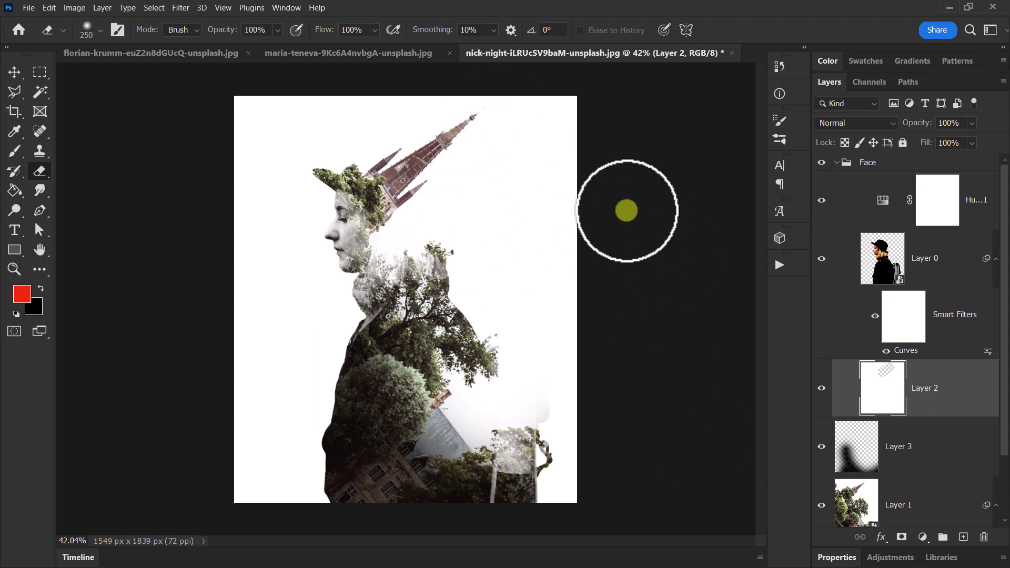
pyautogui.hotkey('ctrl', 'z')
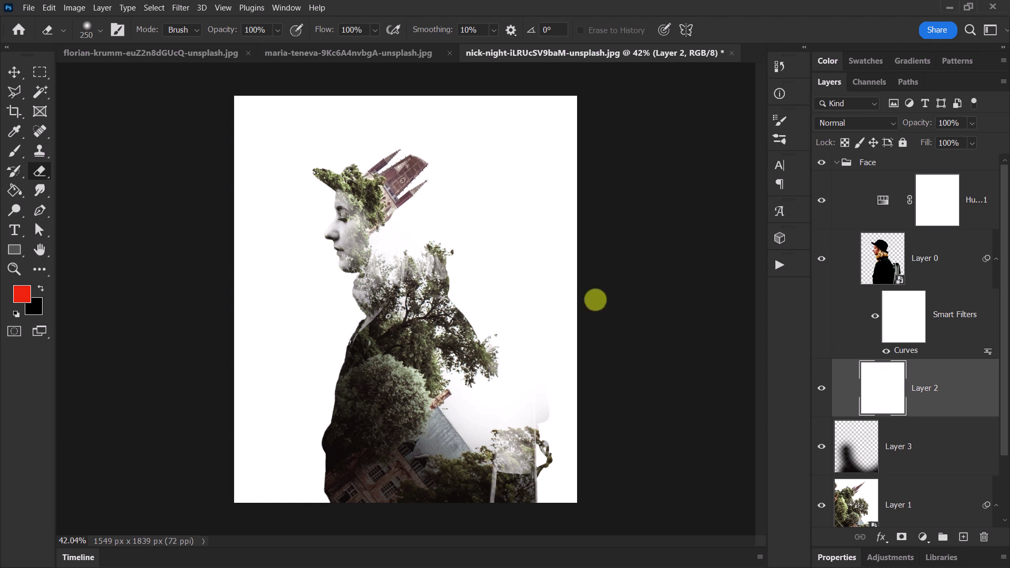
# - Add a layer mask to the white Layer 2 and test inverting the mask to black and back to white
pyautogui.click(903, 538)
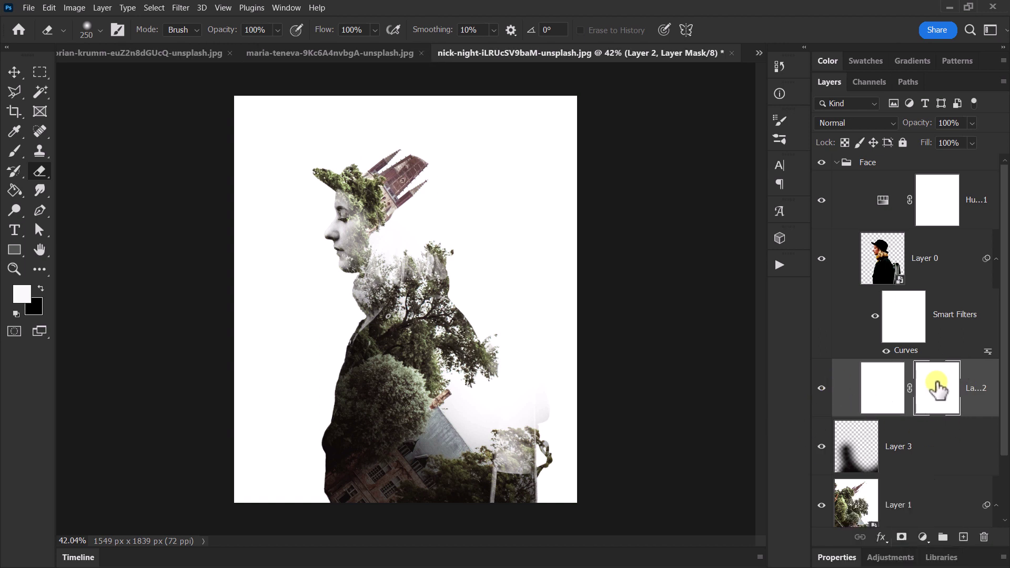
pyautogui.click(871, 391)
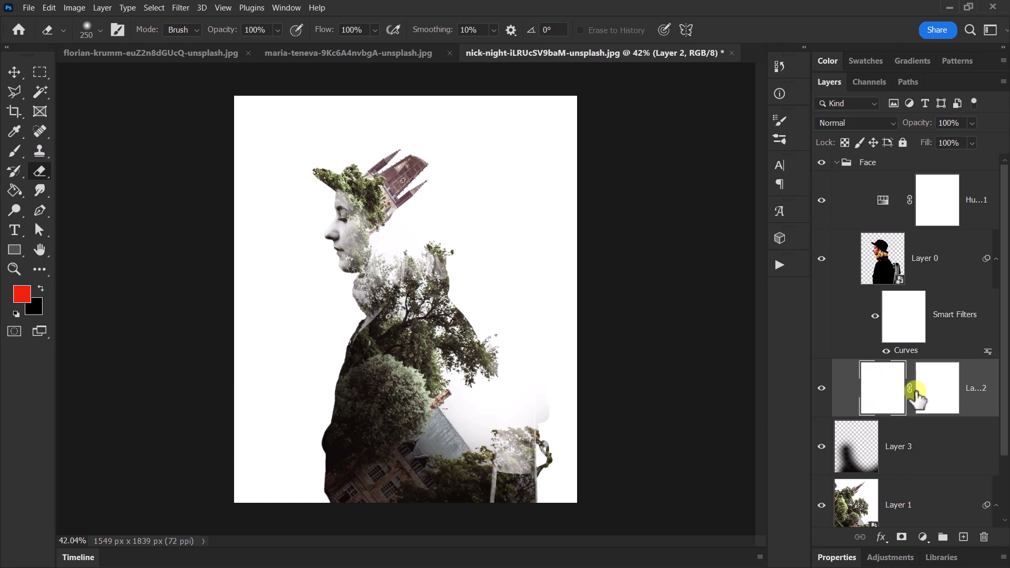
pyautogui.click(935, 389)
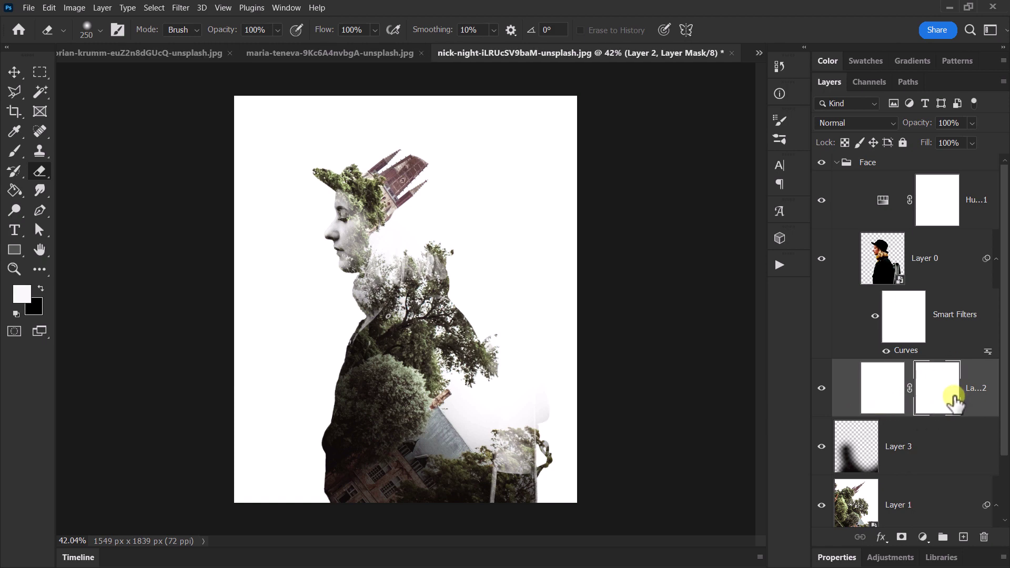
pyautogui.hotkey('ctrl', 'i')
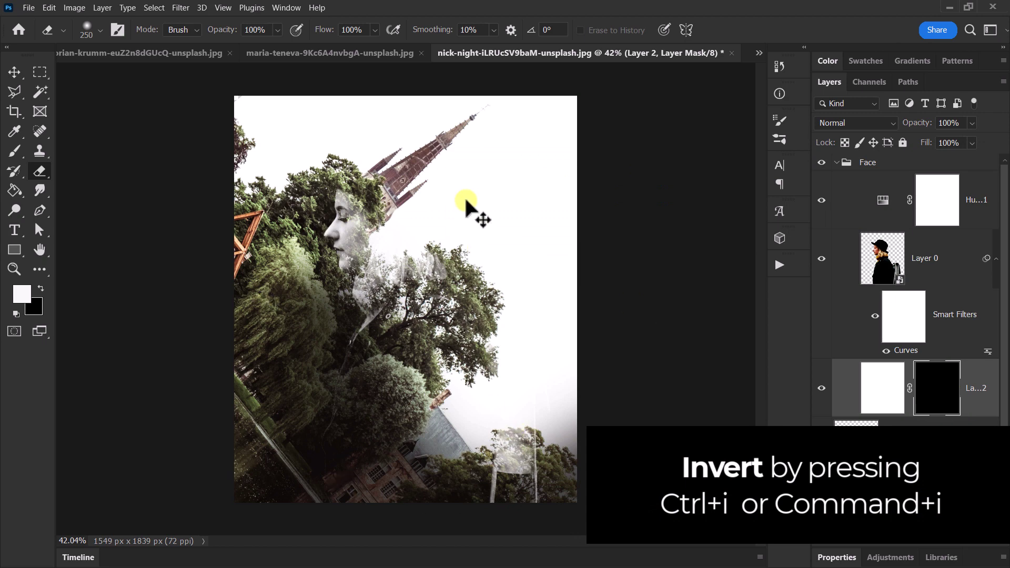
pyautogui.hotkey('ctrl', 'i')
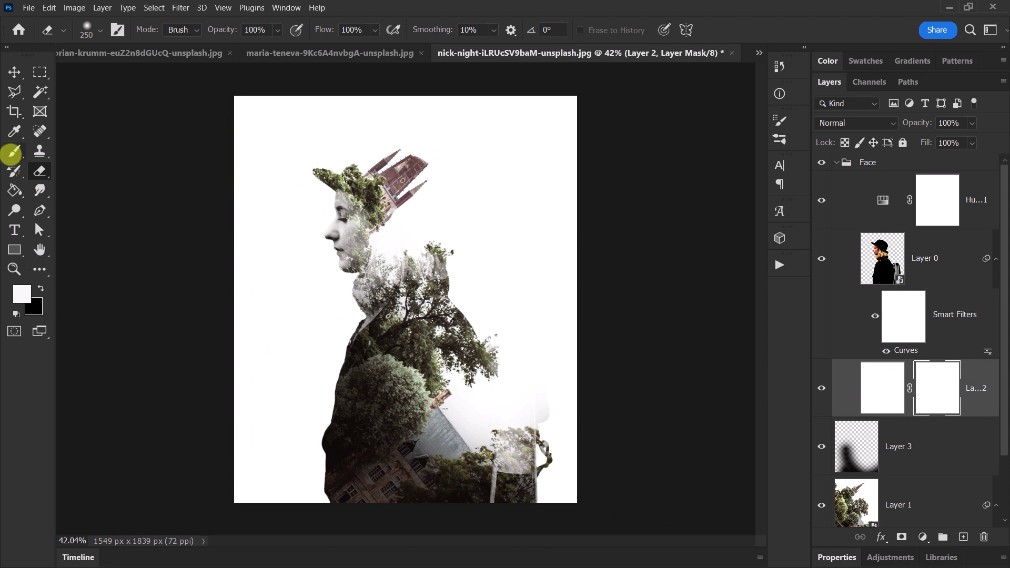
# - Select the sky in the Layer 1 photo and invert the selection so it covers the church and trees
pyautogui.click(12, 154)
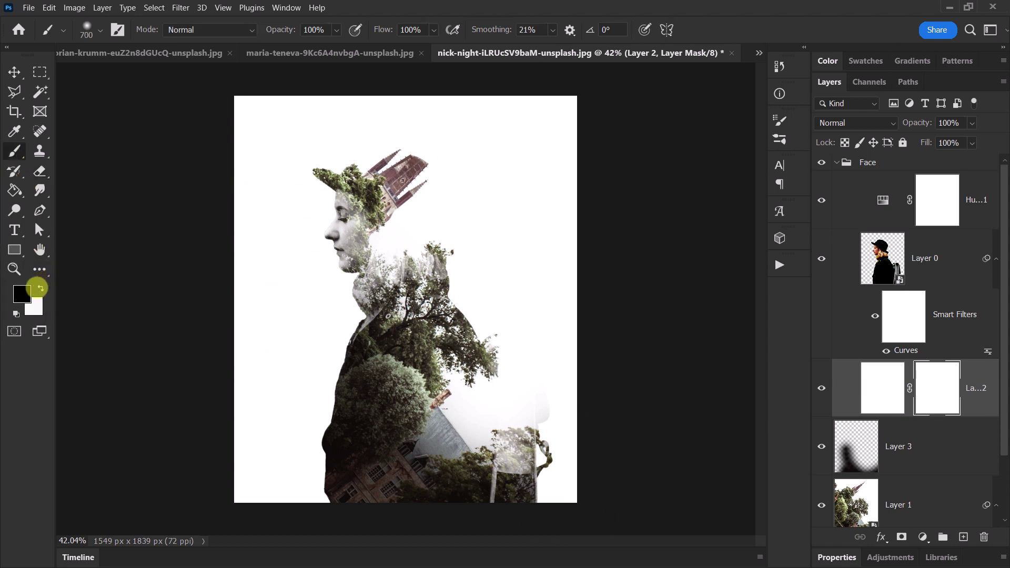
pyautogui.scroll(-1, 926, 457)
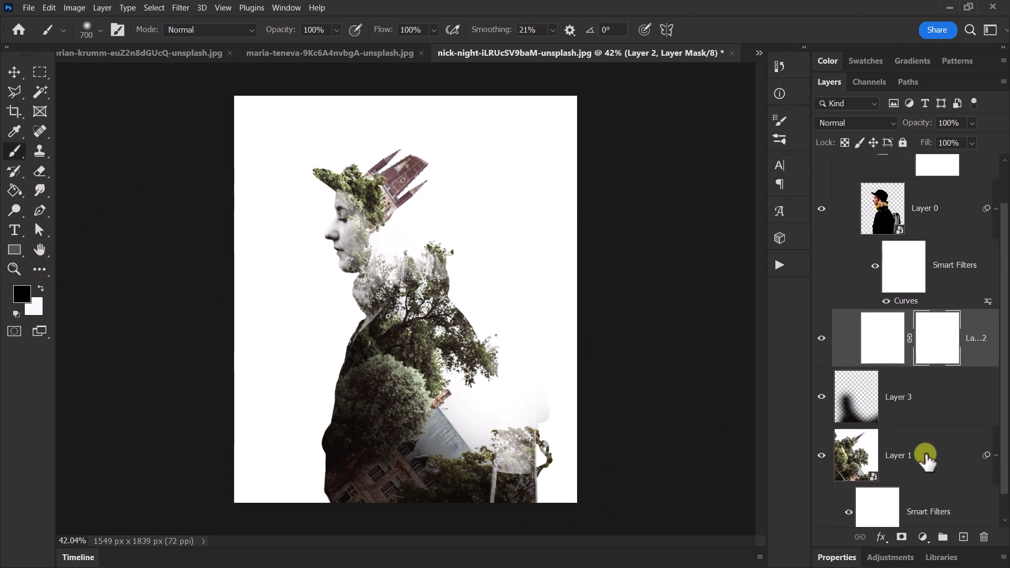
pyautogui.click(855, 455)
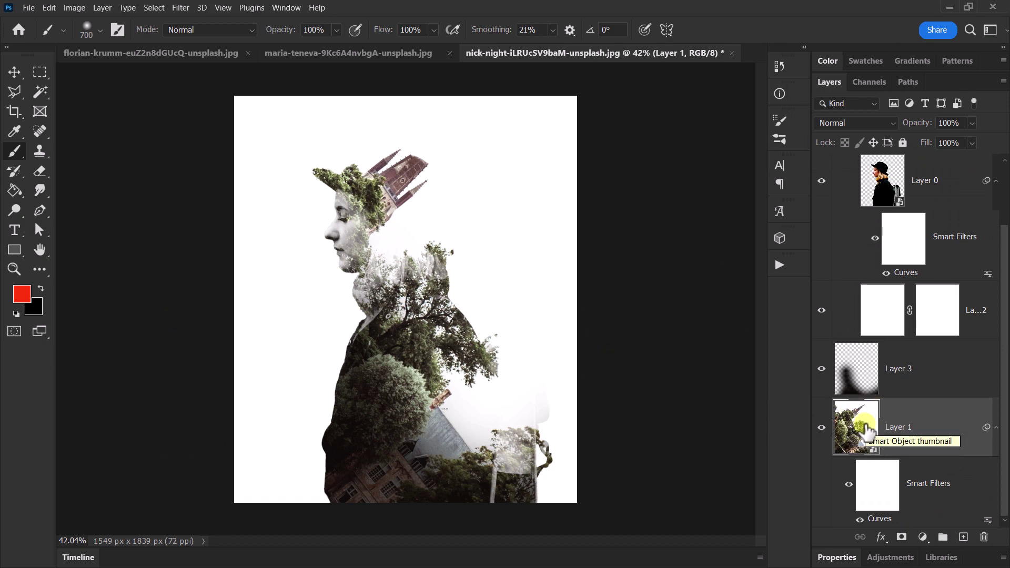
pyautogui.click(152, 7)
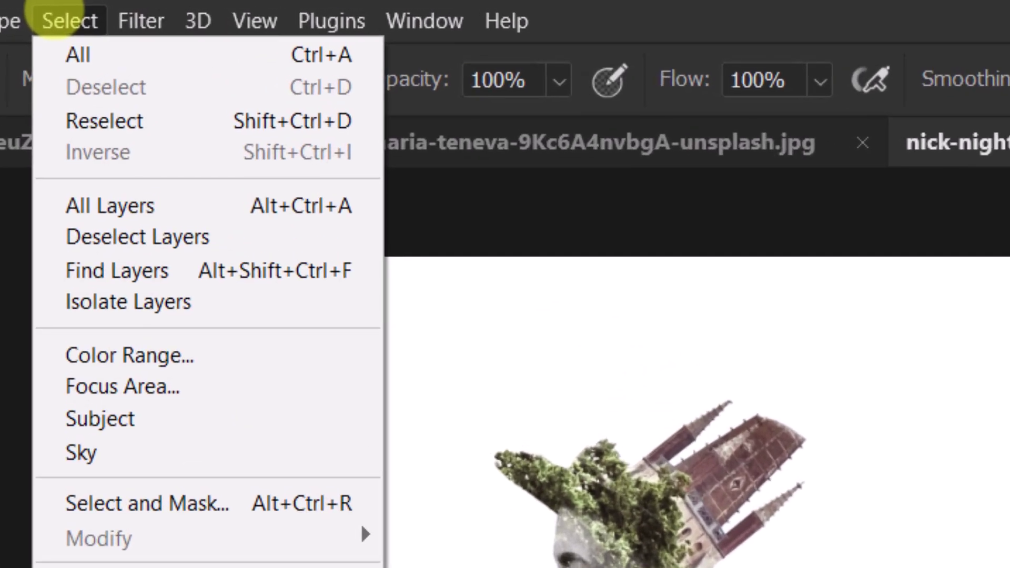
pyautogui.click(158, 457)
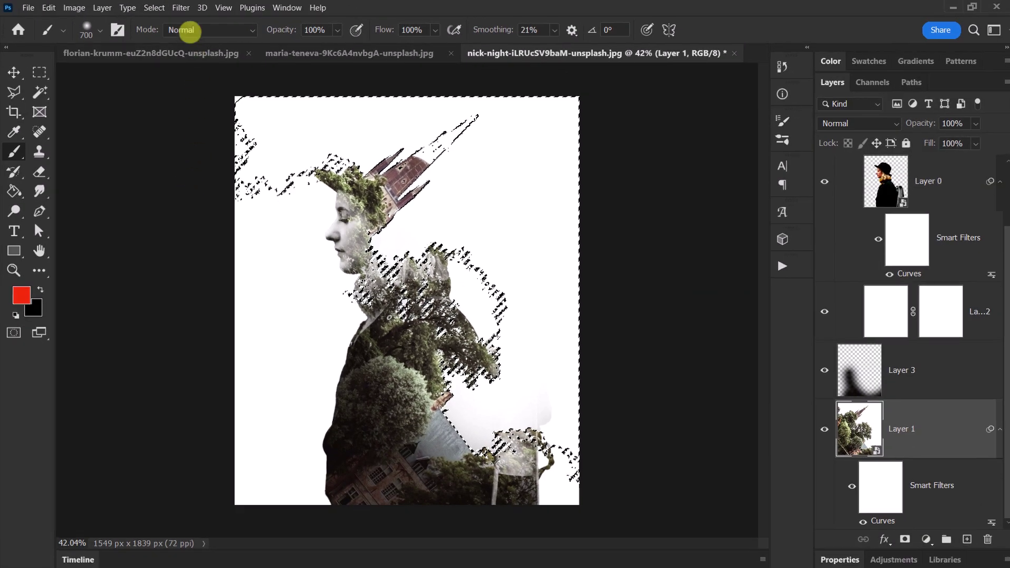
pyautogui.click(142, 10)
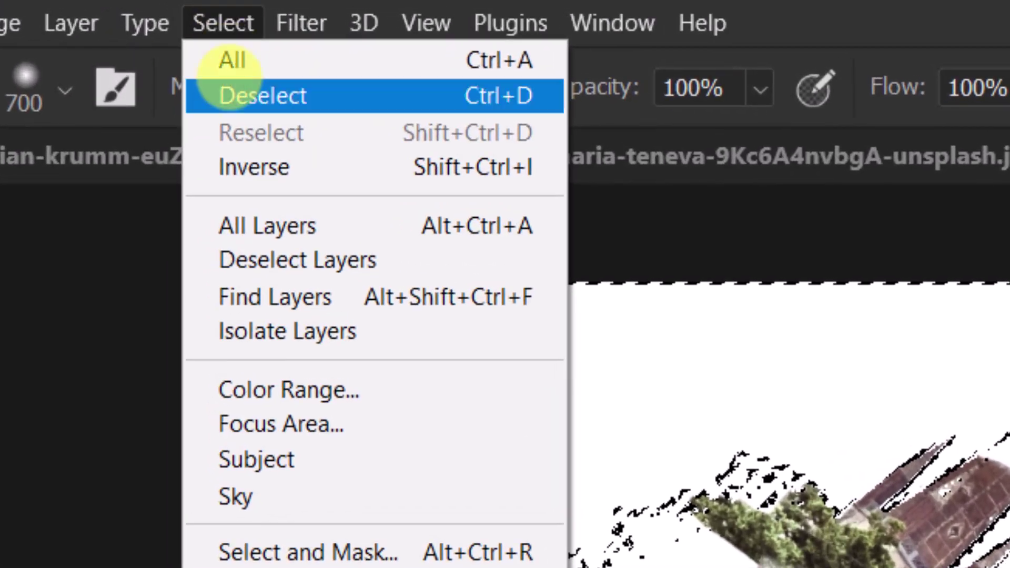
pyautogui.click(232, 166)
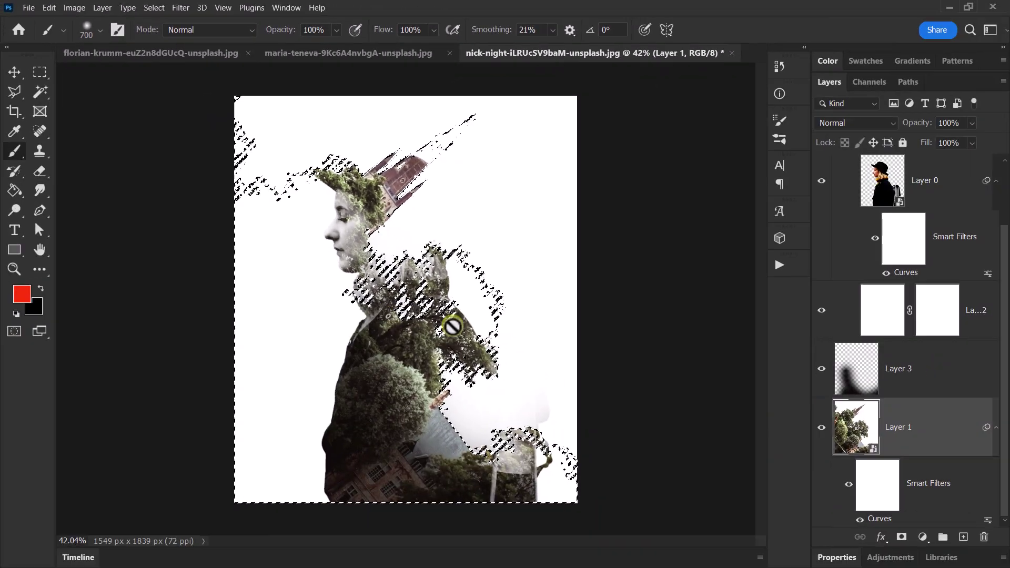
# - Paint black on Layer 2's mask with a 700 px brush over the spire, right-hand tree and lower foliage, and clear the selection
pyautogui.click(937, 314)
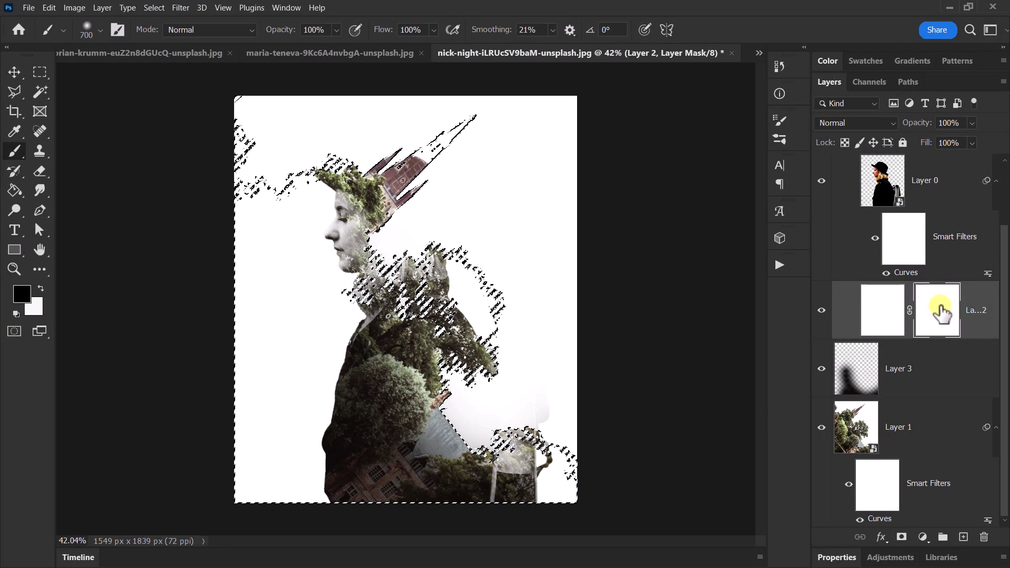
pyautogui.moveTo(480, 147)
pyautogui.mouseDown()
pyautogui.moveTo(439, 154)
pyautogui.moveTo(477, 135)
pyautogui.moveTo(428, 157)
pyautogui.moveTo(444, 140)
pyautogui.moveTo(396, 175)
pyautogui.moveTo(508, 278)
pyautogui.moveTo(452, 275)
pyautogui.moveTo(474, 291)
pyautogui.moveTo(546, 488)
pyautogui.moveTo(544, 497)
pyautogui.moveTo(500, 491)
pyautogui.mouseUp()
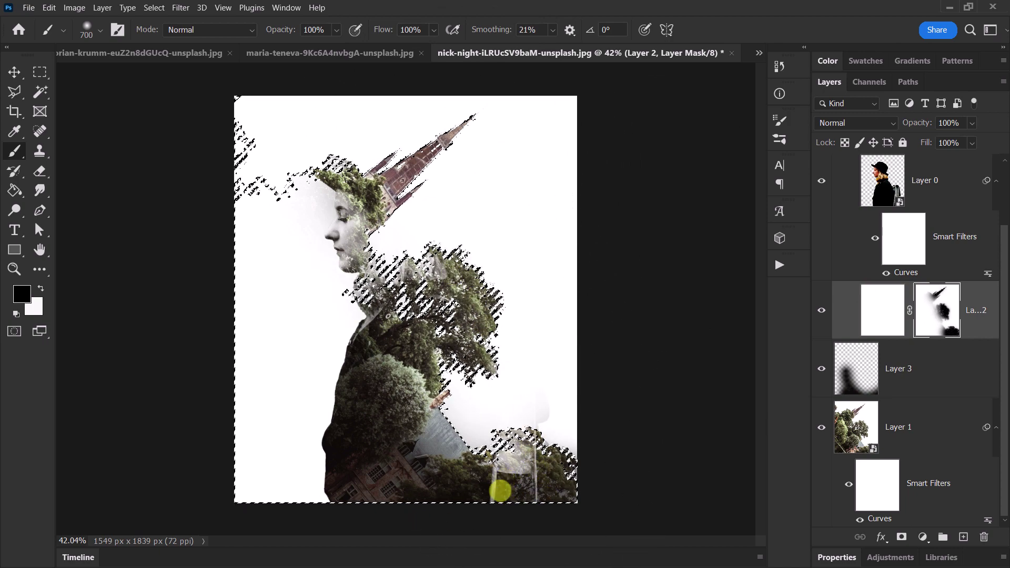
pyautogui.hotkey('ctrl', 'd')
# - Paint white on Layer 2's mask with a soft 80 px brush to clean up the stray foliage above the hat
pyautogui.press('z')
pyautogui.click(504, 327)
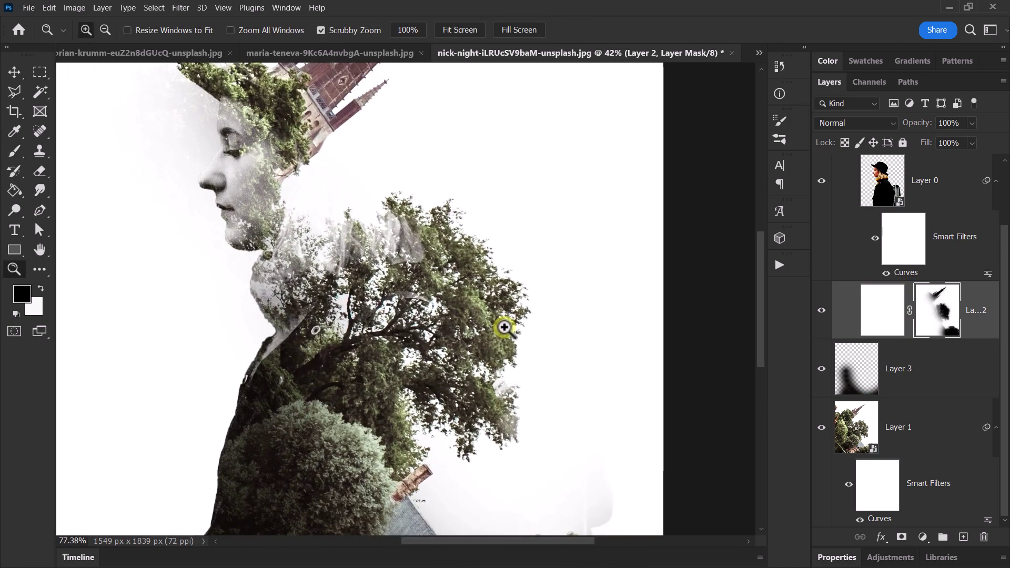
pyautogui.moveTo(504, 328); pyautogui.dragTo(483, 327)
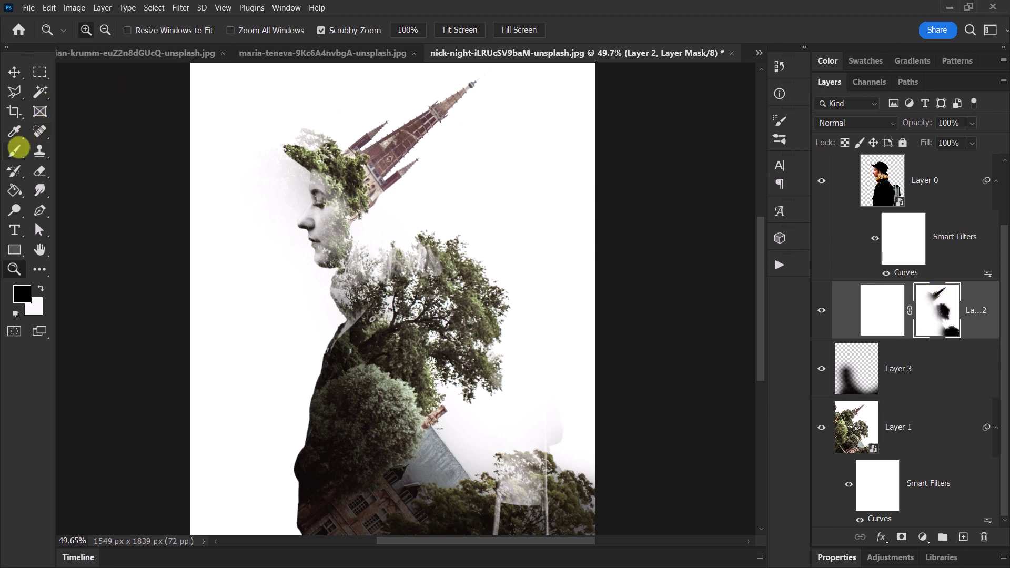
pyautogui.click(14, 151)
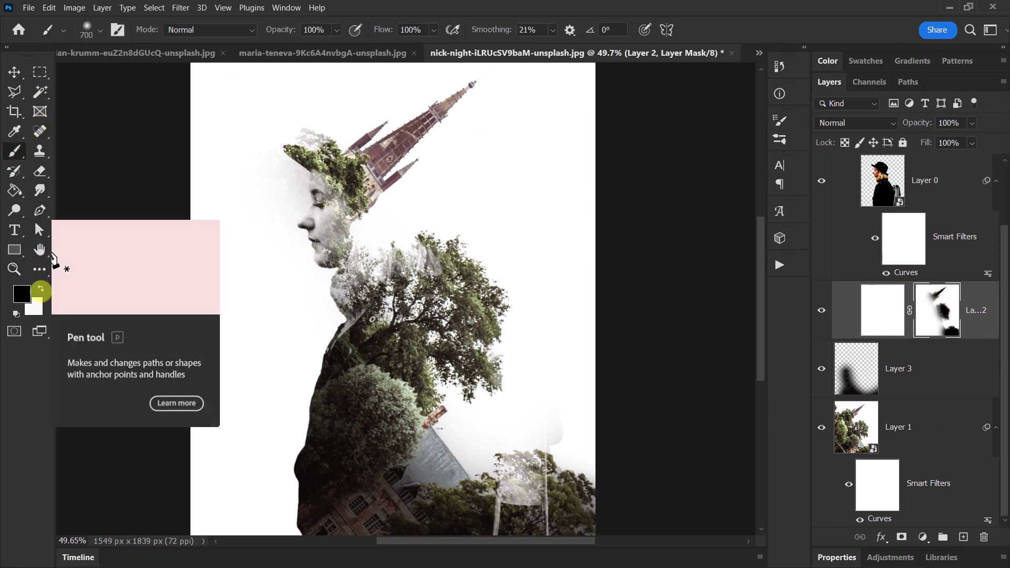
pyautogui.click(41, 289)
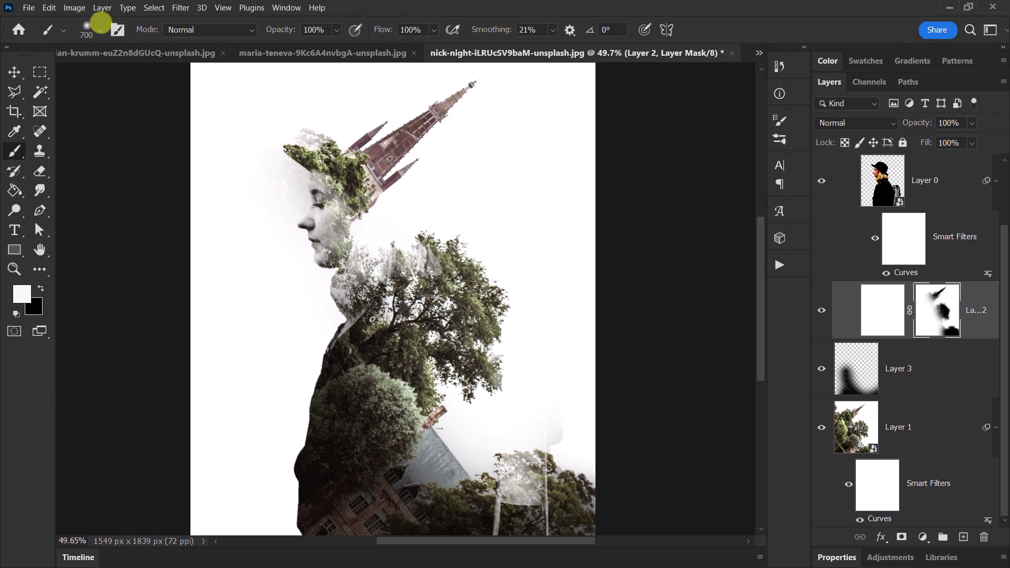
pyautogui.click(99, 29)
pyautogui.click(303, 131)
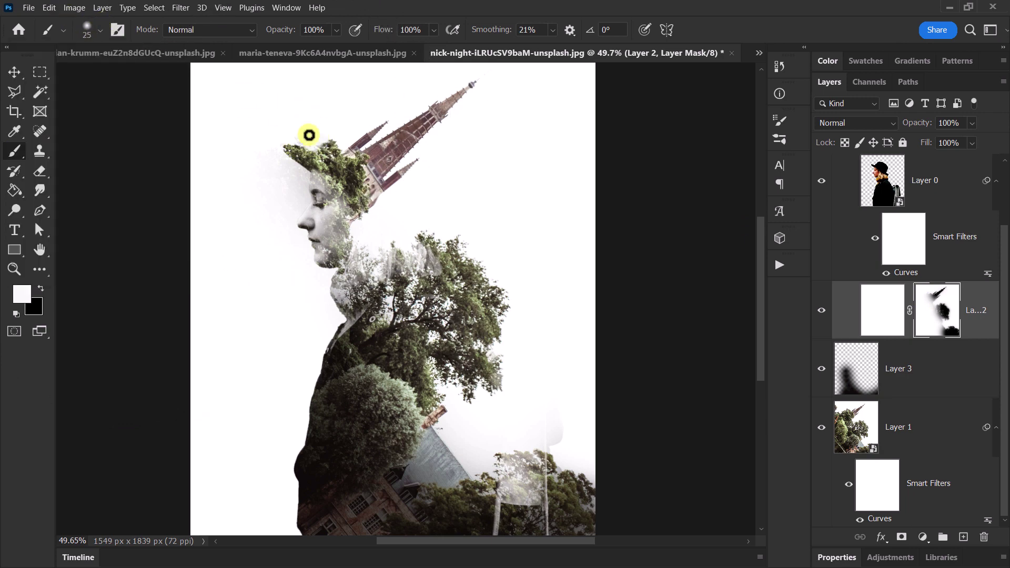
pyautogui.press(']')
pyautogui.press(']')
pyautogui.press(']')
pyautogui.press(']')
pyautogui.press(']')
pyautogui.press(']')
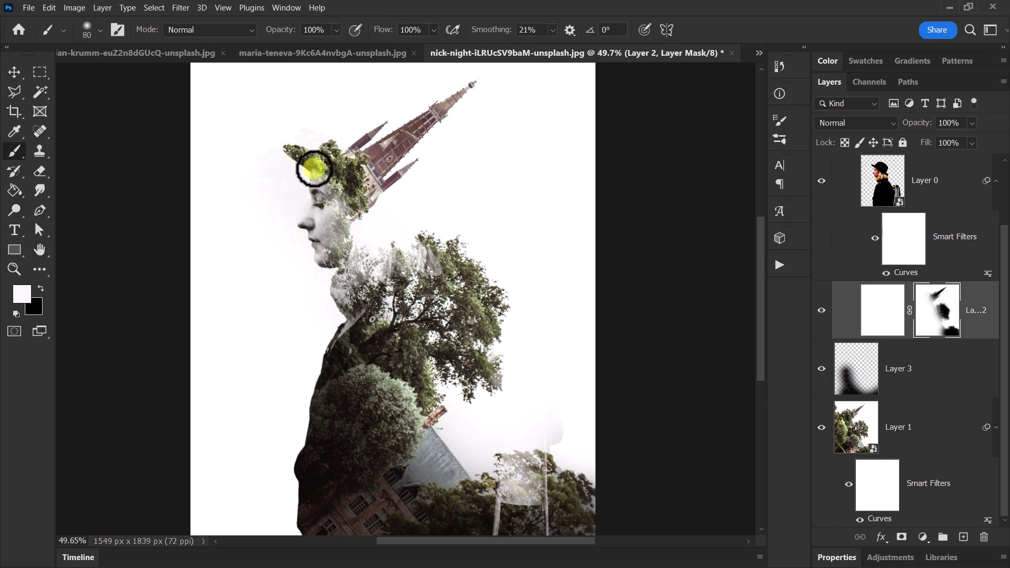
# - Activate Layer 3 and set the foreground colour to dark grey 2d2d2d for the Brush tool
pyautogui.hotkey('ctrl', '2')
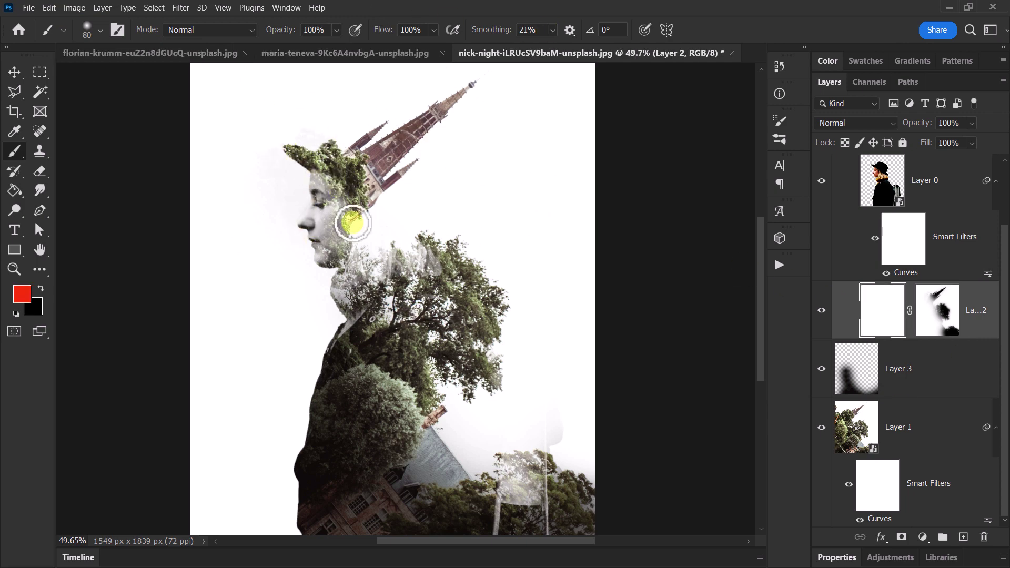
pyautogui.scroll(1, 358, 269)
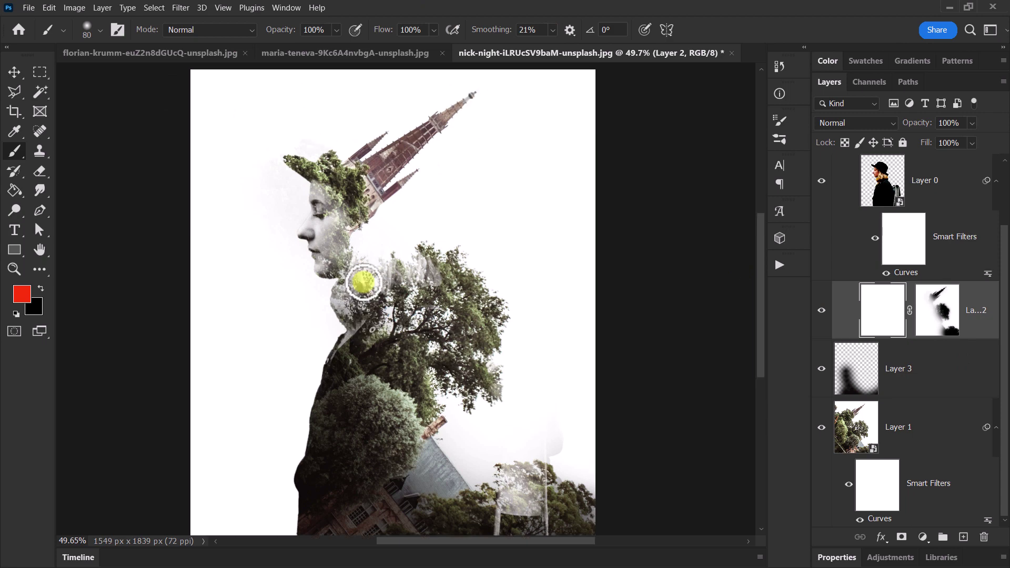
pyautogui.scroll(1, 363, 282)
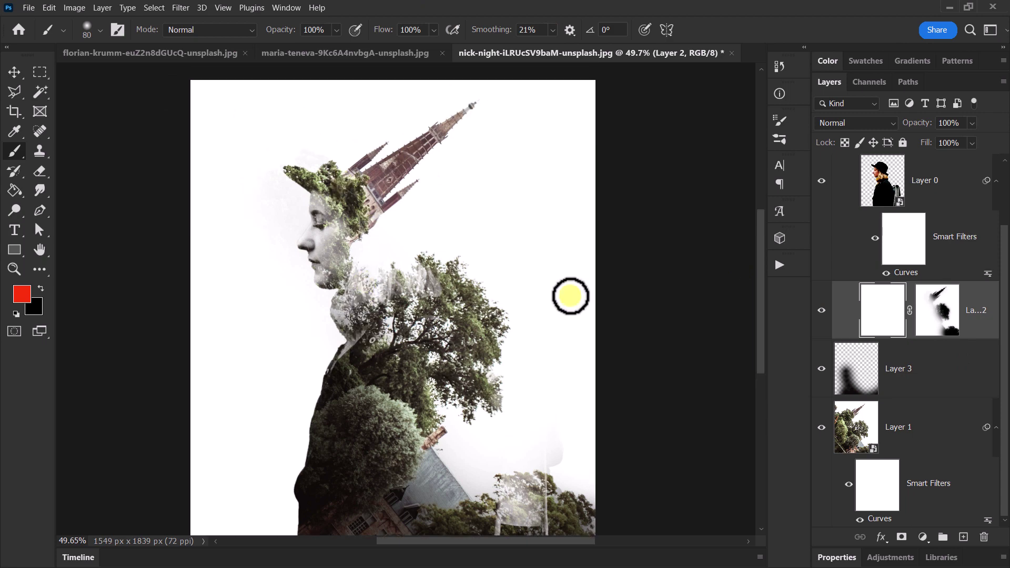
pyautogui.click(915, 424)
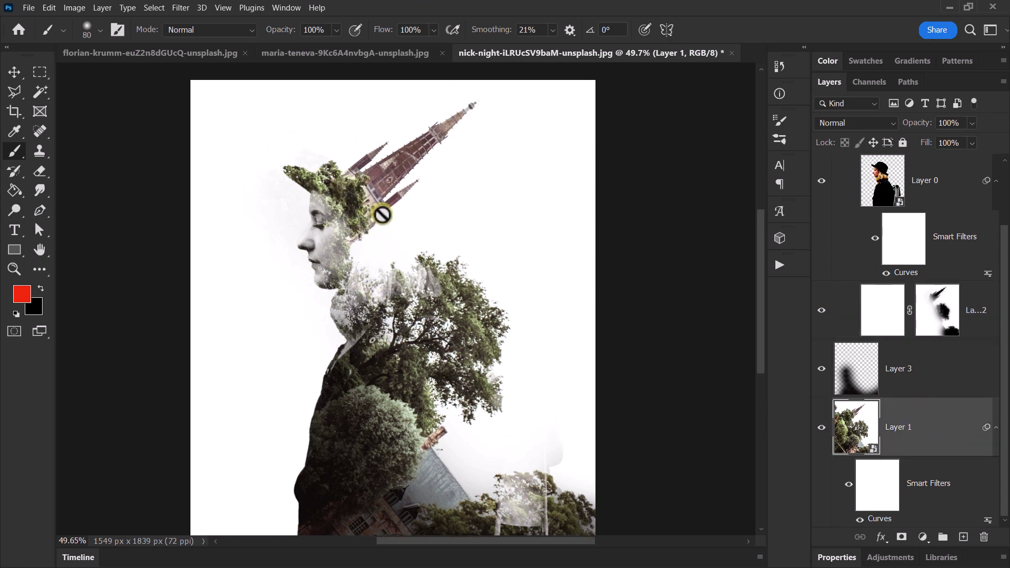
pyautogui.click(856, 477)
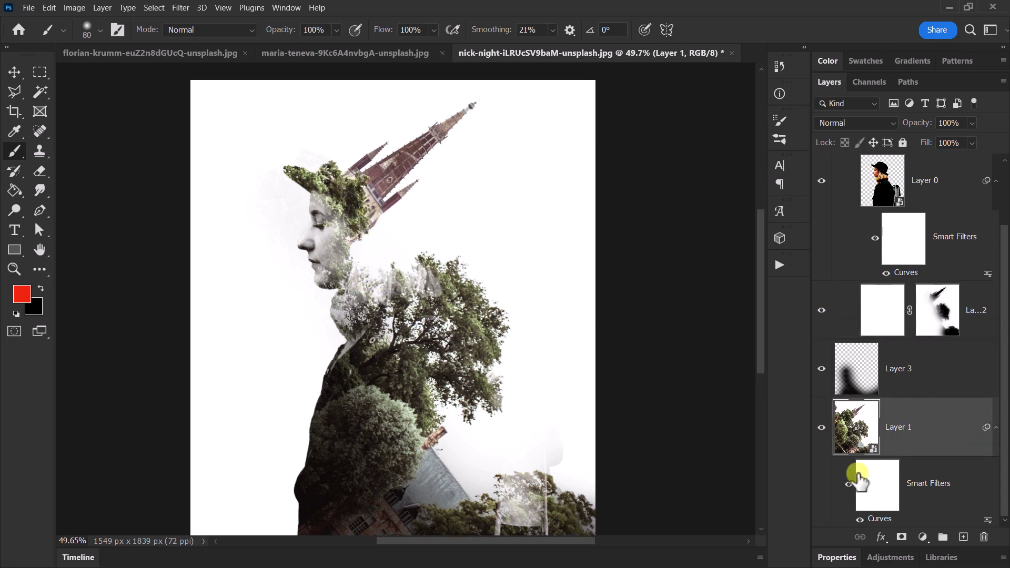
pyautogui.click(931, 378)
pyautogui.click(20, 295)
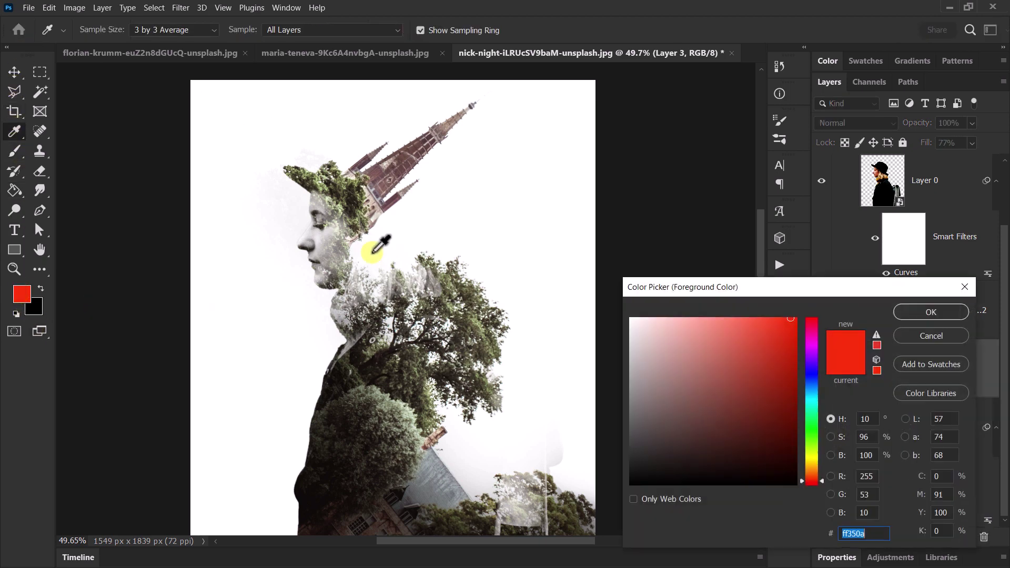
pyautogui.click(609, 462)
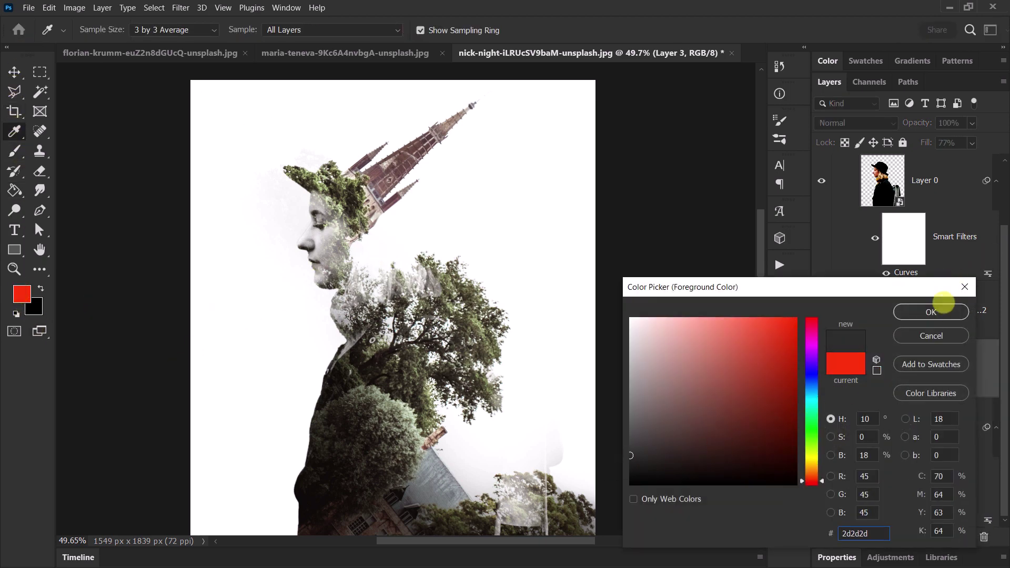
pyautogui.click(944, 302)
pyautogui.click(14, 151)
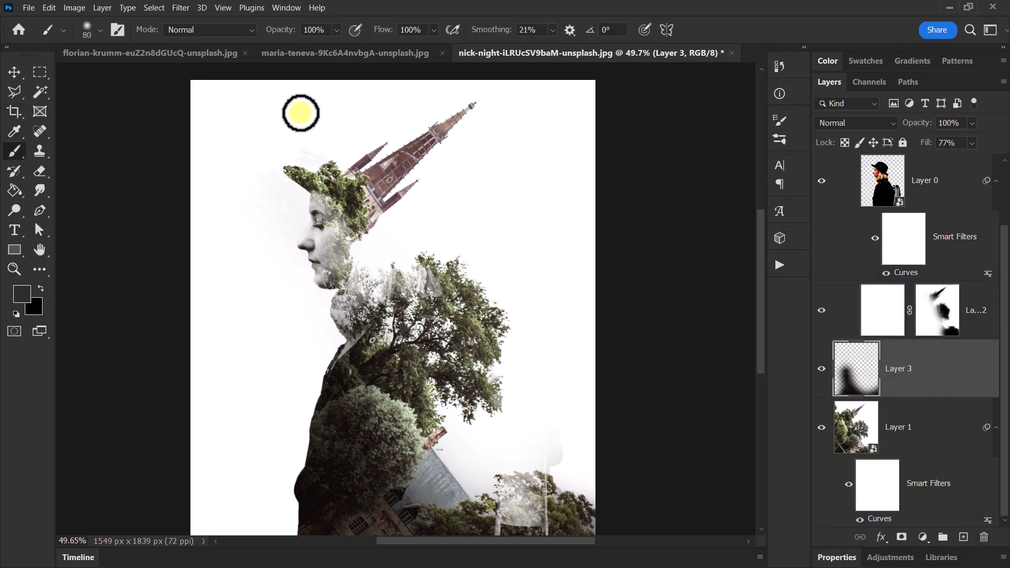
# - Paint soft shading on Layer 3 with a 600 px brush behind the woman's head and over her backpack
pyautogui.press(']')
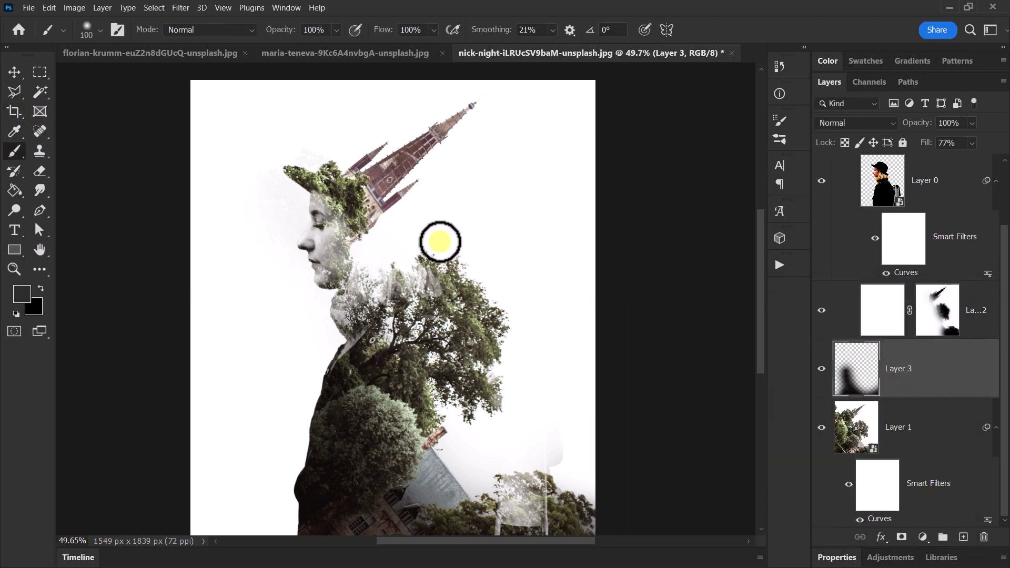
pyautogui.press(']')
pyautogui.press(']')
pyautogui.press(']')
pyautogui.press(']')
pyautogui.press(']')
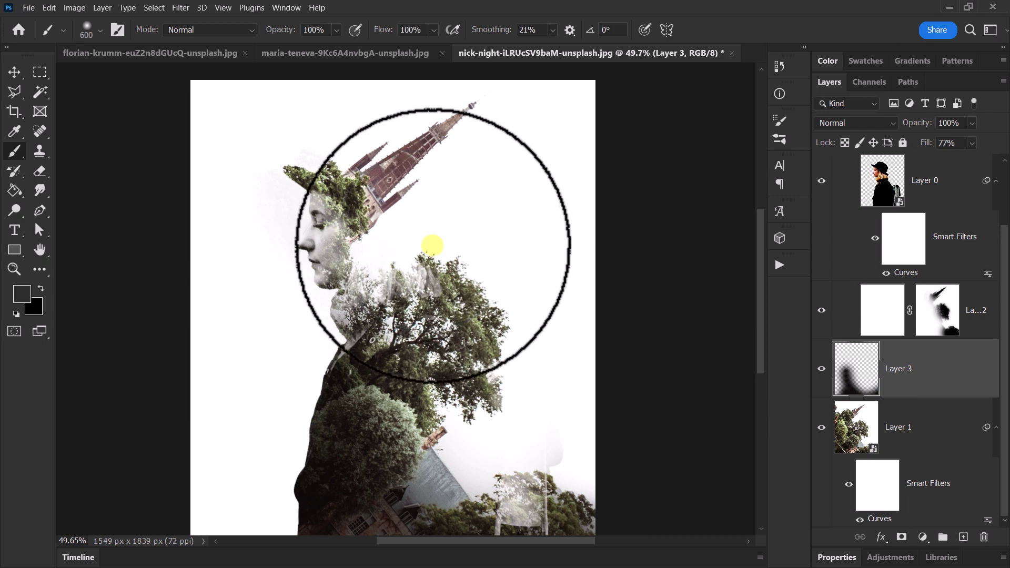
pyautogui.click(444, 241)
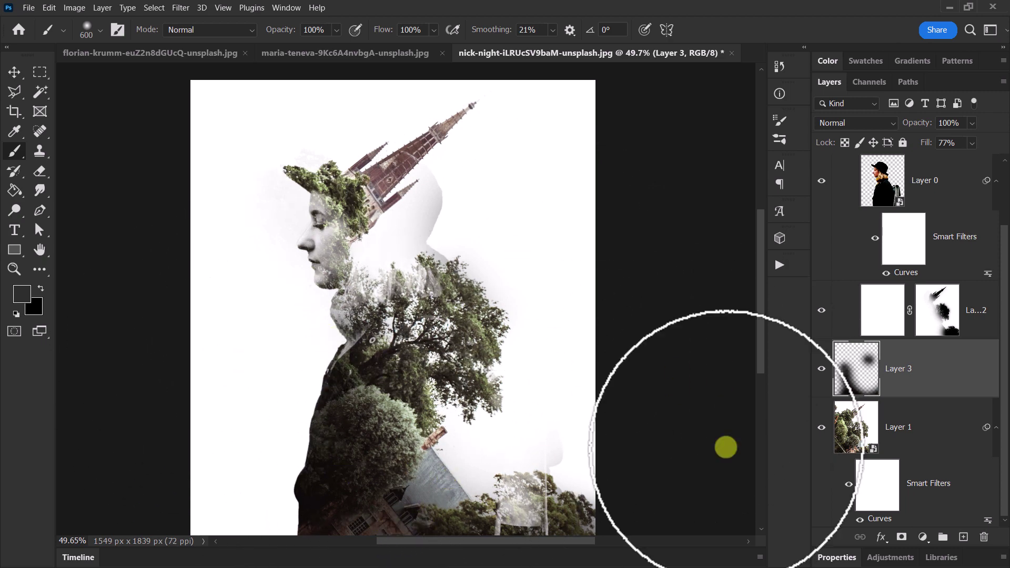
pyautogui.click(573, 473)
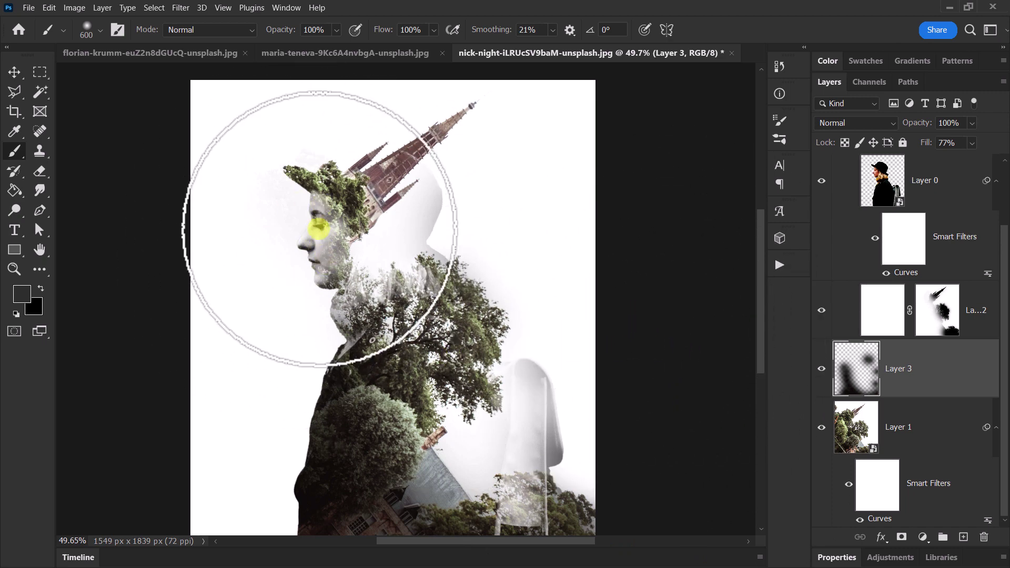
# - Shade the woman's eye area on Layer 3 with a soft 100 px brush
pyautogui.scroll(1, 319, 230)
pyautogui.scroll(4, 318, 229)
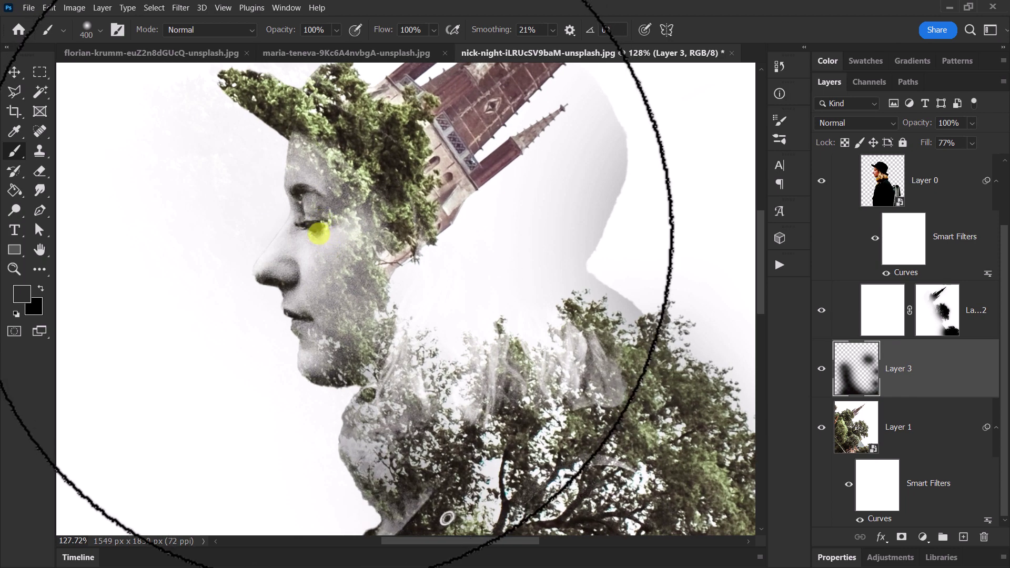
pyautogui.press('[')
pyautogui.press('[')
pyautogui.press('[')
pyautogui.press('[')
pyautogui.press('[')
pyautogui.press('[')
pyautogui.press('[')
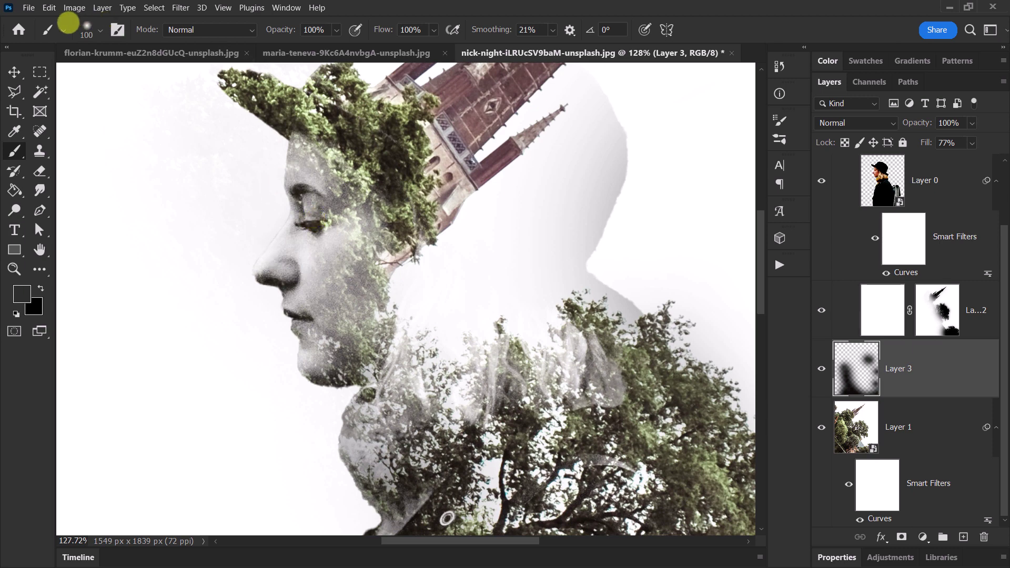
pyautogui.click(93, 36)
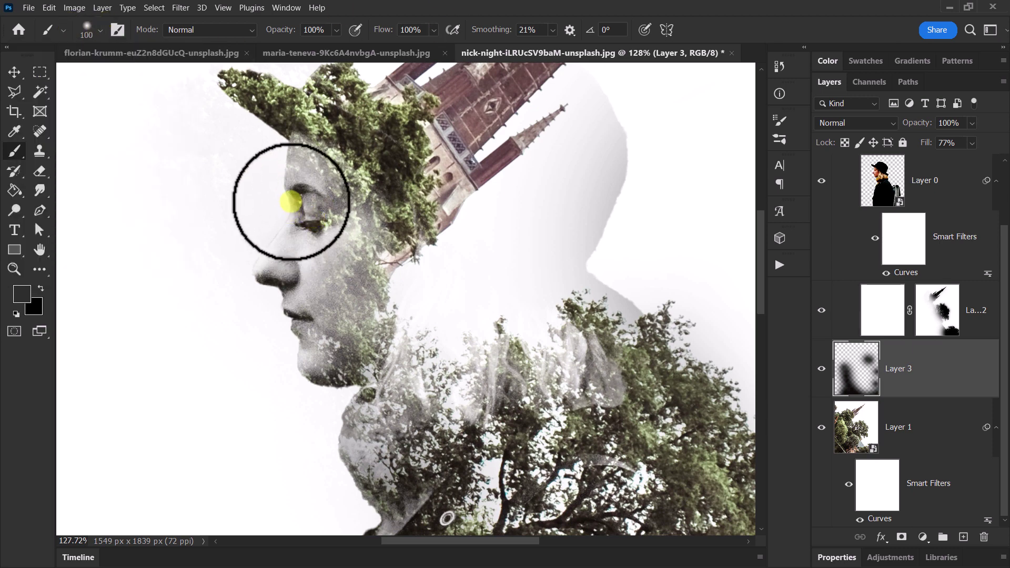
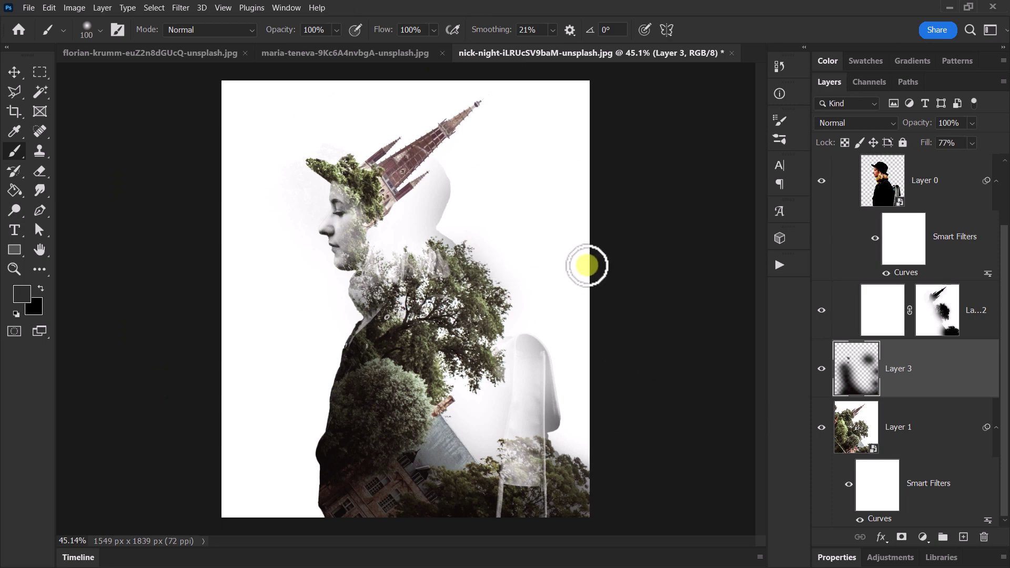
# - Load the woman's silhouette from Layer 0 as a selection
pyautogui.scroll(3, 912, 215)
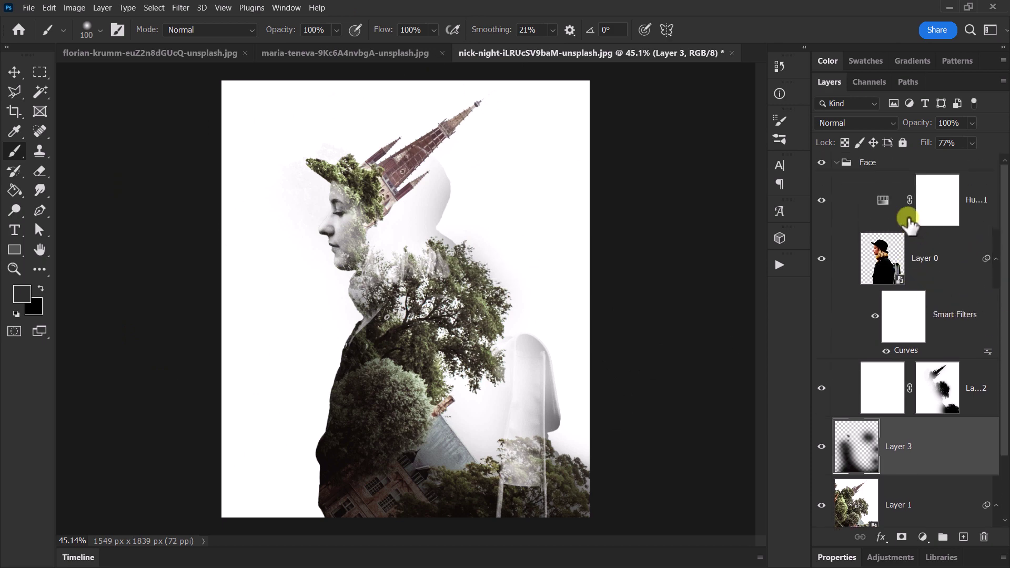
pyautogui.moveTo(879, 246); pyautogui.dragTo(356, 166)
pyautogui.keyDown('ctrl'); pyautogui.click(876, 255); pyautogui.keyUp('ctrl')
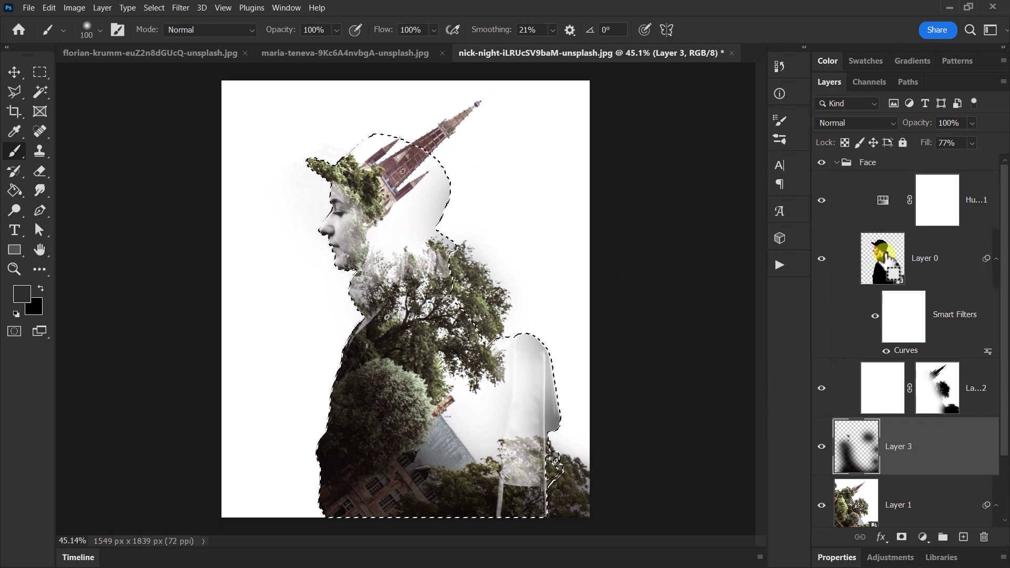
pyautogui.click(931, 468)
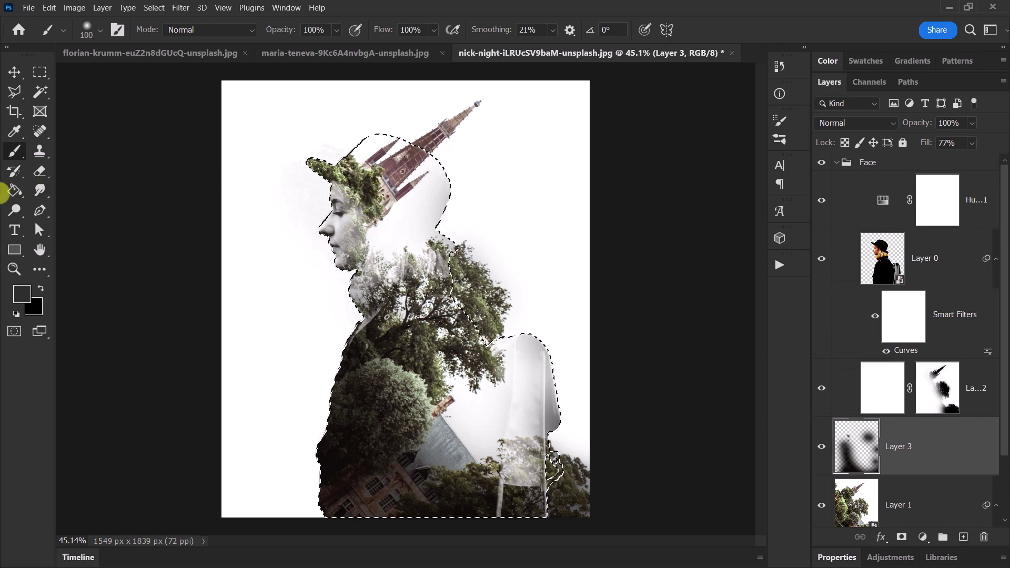
# - Set the foreground colour to a muted dusty pink for the Paint Bucket tool
pyautogui.click(13, 191)
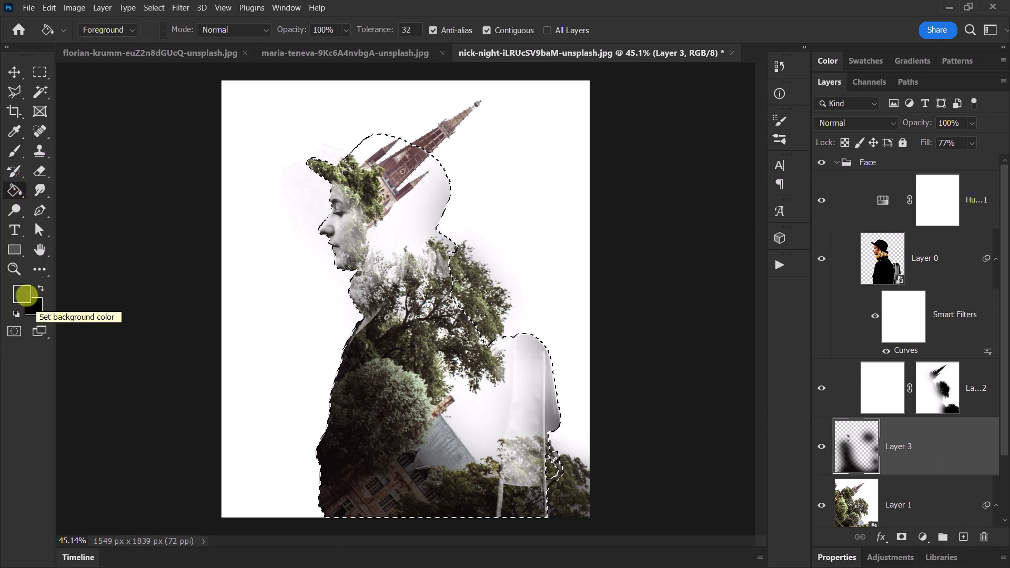
pyautogui.click(24, 295)
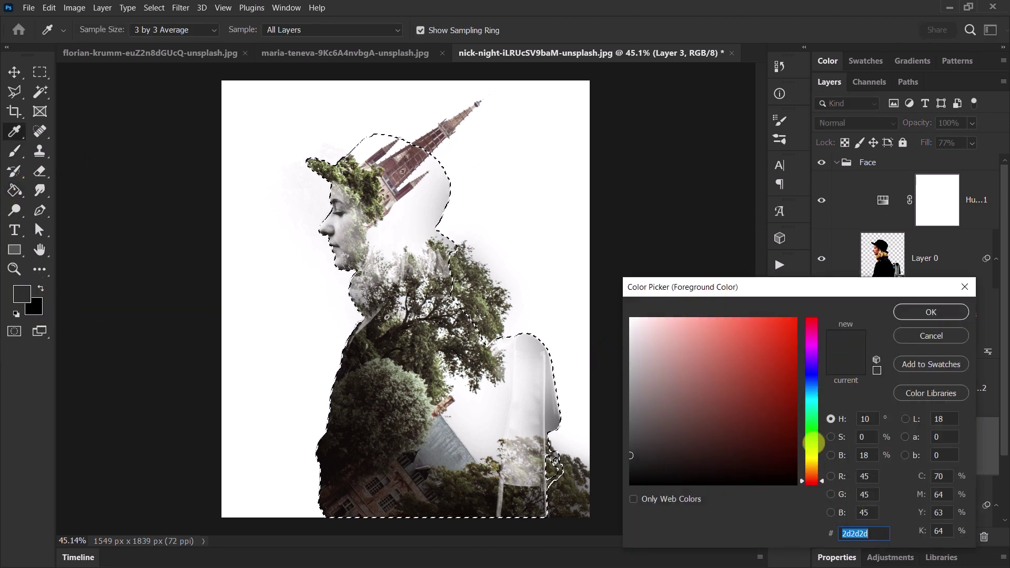
pyautogui.click(395, 157)
pyautogui.moveTo(699, 331)
pyautogui.mouseDown()
pyautogui.moveTo(647, 318)
pyautogui.moveTo(643, 336)
pyautogui.moveTo(656, 358)
pyautogui.mouseUp()
pyautogui.click(921, 312)
pyautogui.press('g')
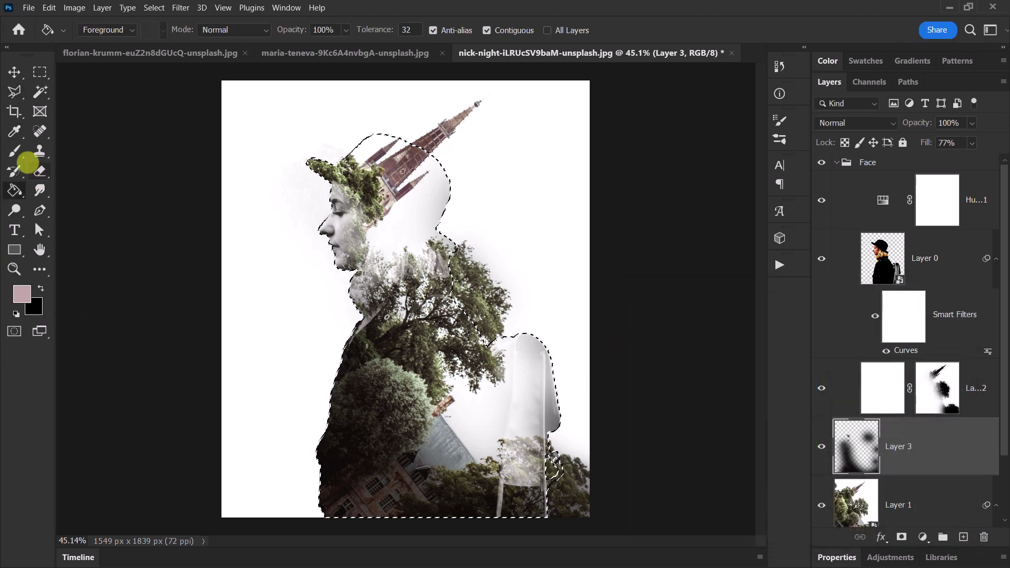
# - Add a new empty layer and place it above the Face group, outside it
pyautogui.click(899, 170)
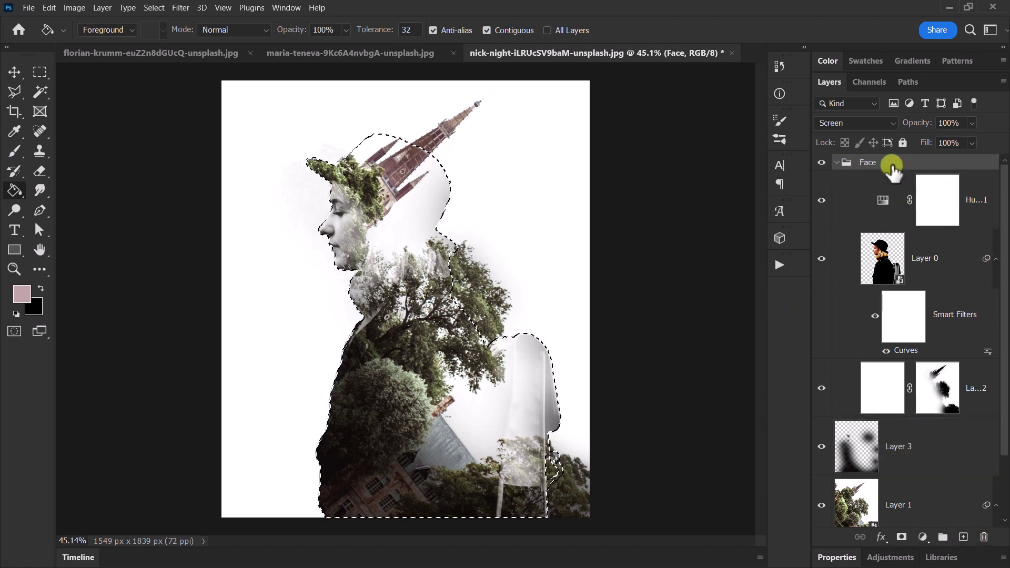
pyautogui.click(964, 536)
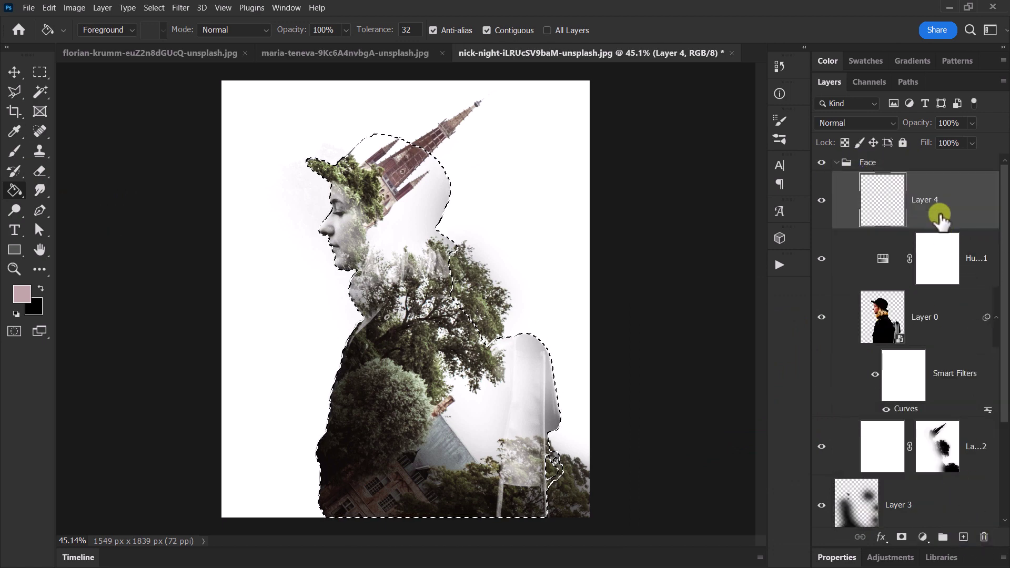
pyautogui.moveTo(936, 199); pyautogui.dragTo(931, 154)
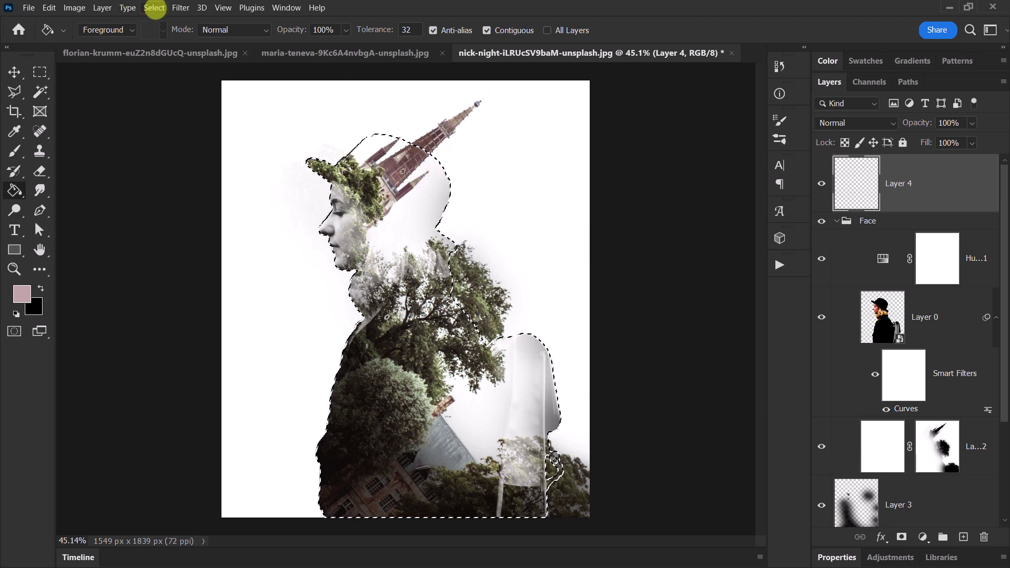
# - Invert the silhouette selection, fill the surrounding background on Layer 4 with the dusty pink, and clear the selection
pyautogui.click(154, 7)
pyautogui.click(168, 56)
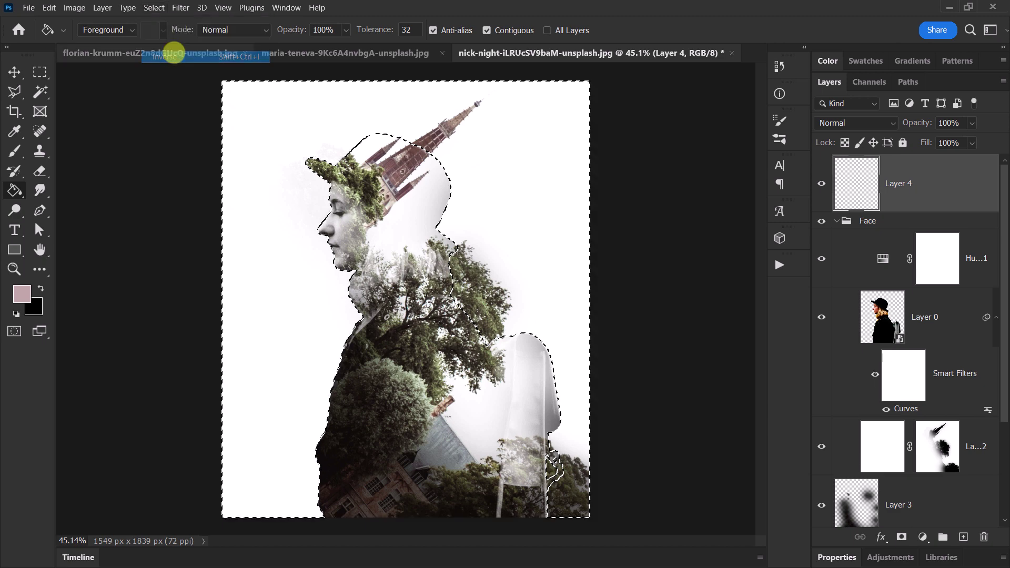
pyautogui.click(246, 138)
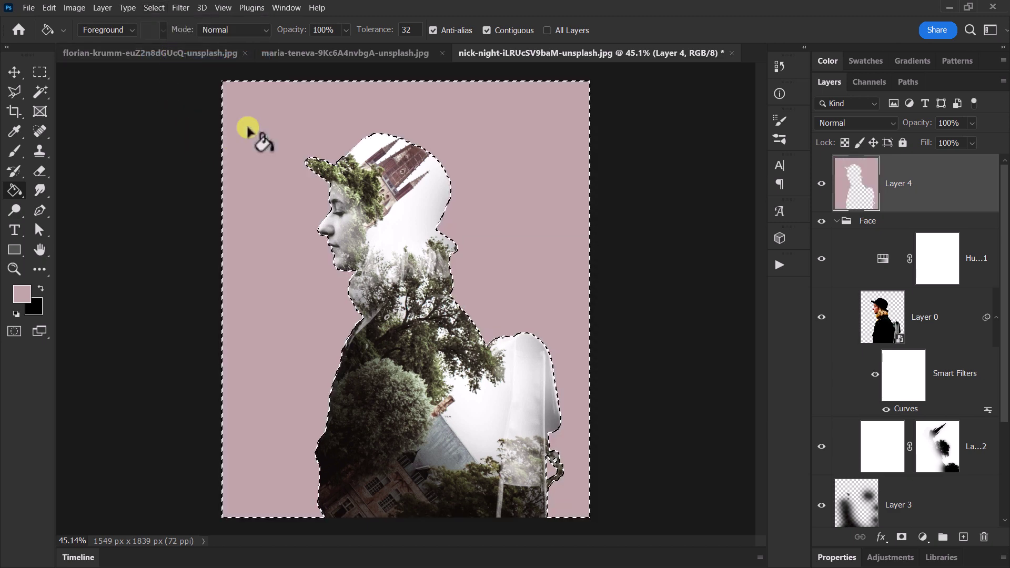
pyautogui.hotkey('ctrl', 'd')
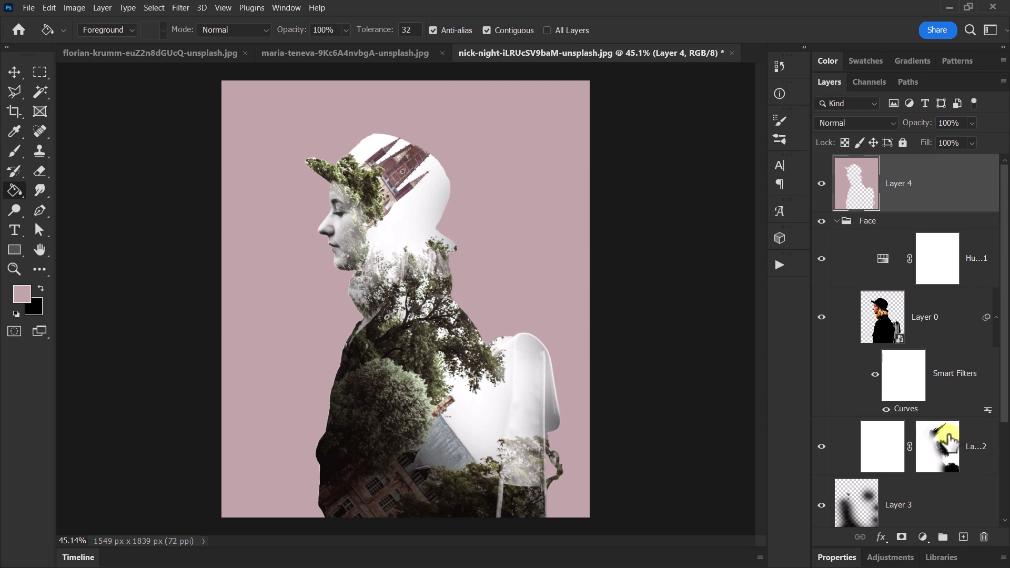
# - Load Layer 2's mask as a selection and invert it to cover the spire, tree and lower foliage
pyautogui.scroll(-3, 947, 444)
pyautogui.click(931, 326)
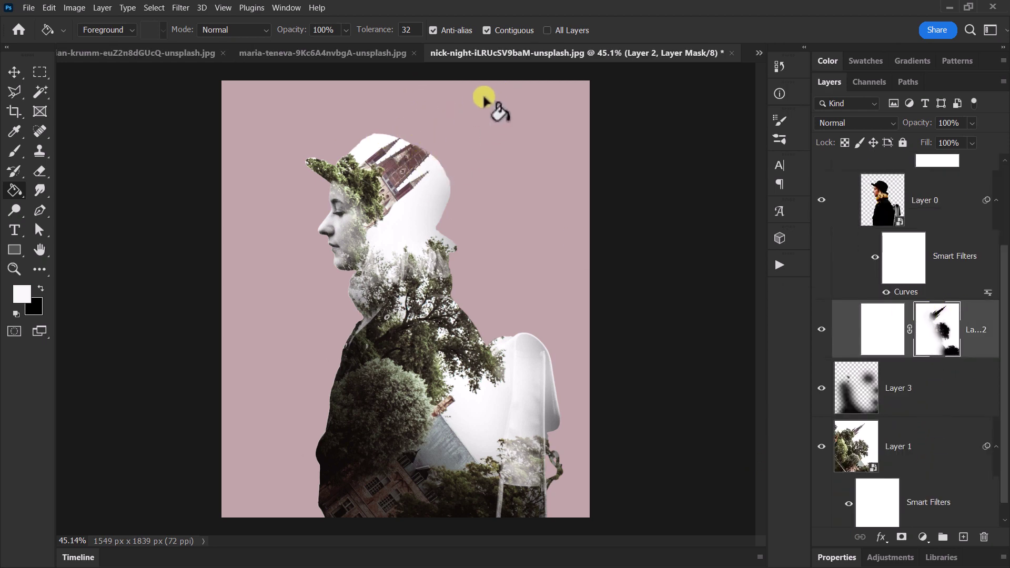
pyautogui.keyDown('ctrl'); pyautogui.click(941, 321); pyautogui.keyUp('ctrl')
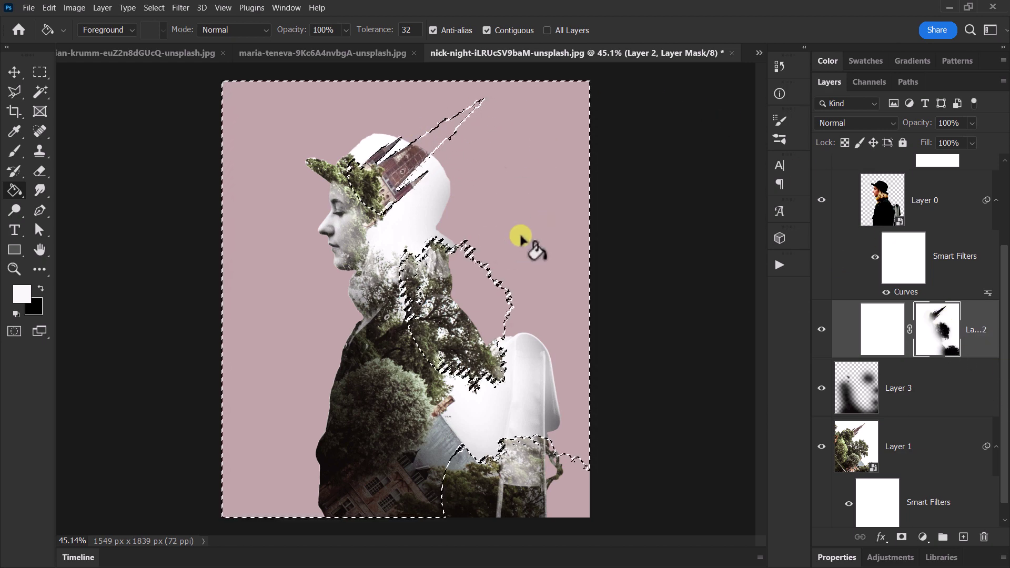
pyautogui.click(154, 7)
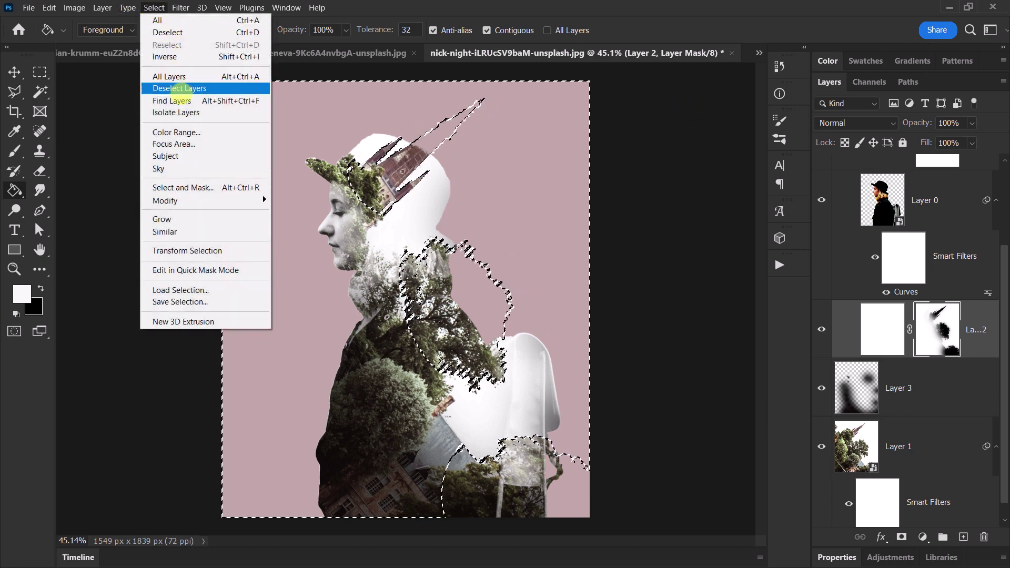
pyautogui.click(164, 57)
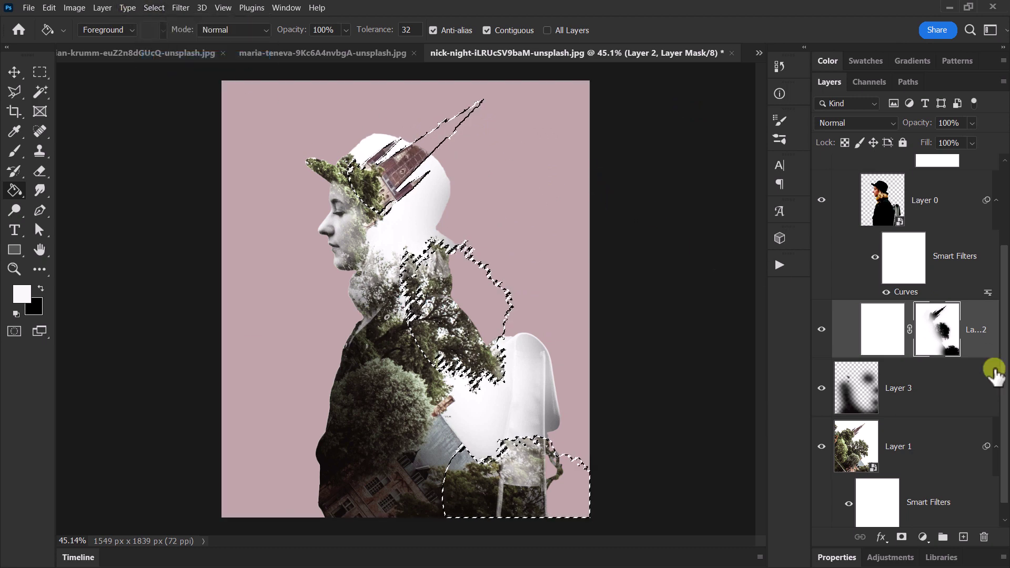
# - Delete the pink inside the selection on Layer 4 to reveal the spire and trees, and clear the selection
pyautogui.scroll(3, 946, 344)
pyautogui.click(854, 182)
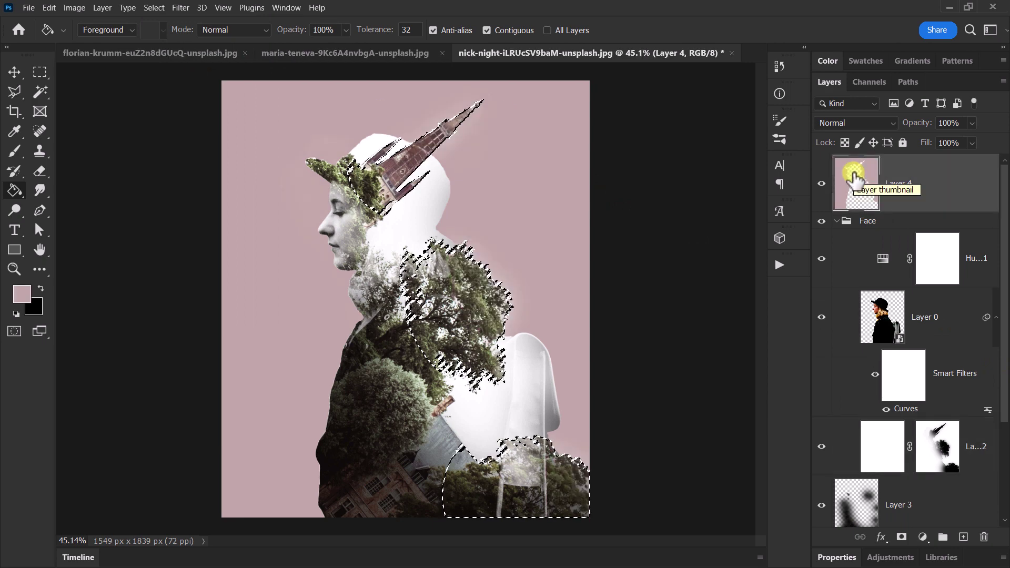
pyautogui.hotkey('ctrl', 'd')
pyautogui.click(881, 536)
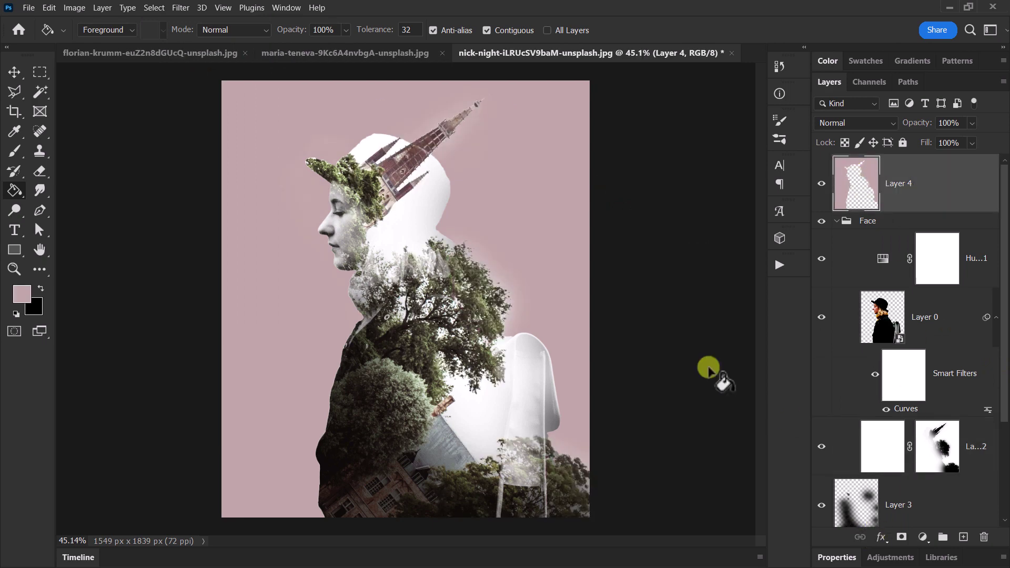
pyautogui.scroll(2, 417, 225)
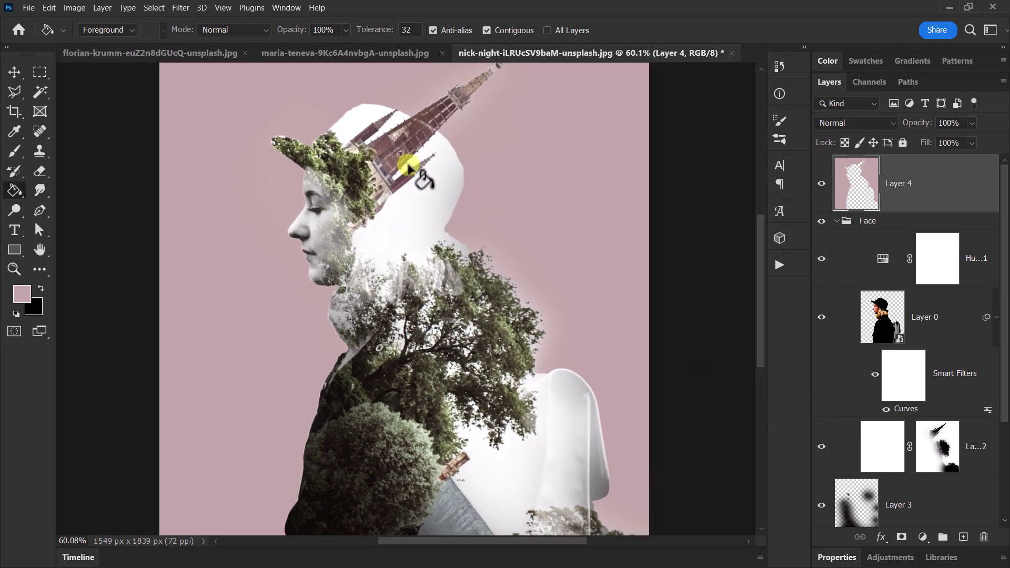
# - Lower the fill of Layer 4 to 43% to lighten the pink background
pyautogui.click(970, 143)
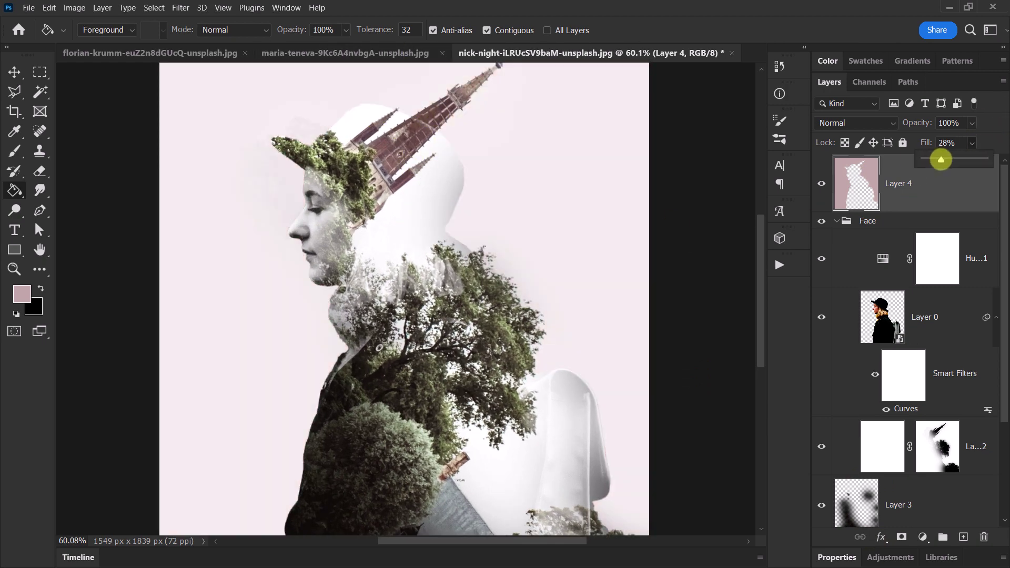
pyautogui.scroll(-3, 371, 214)
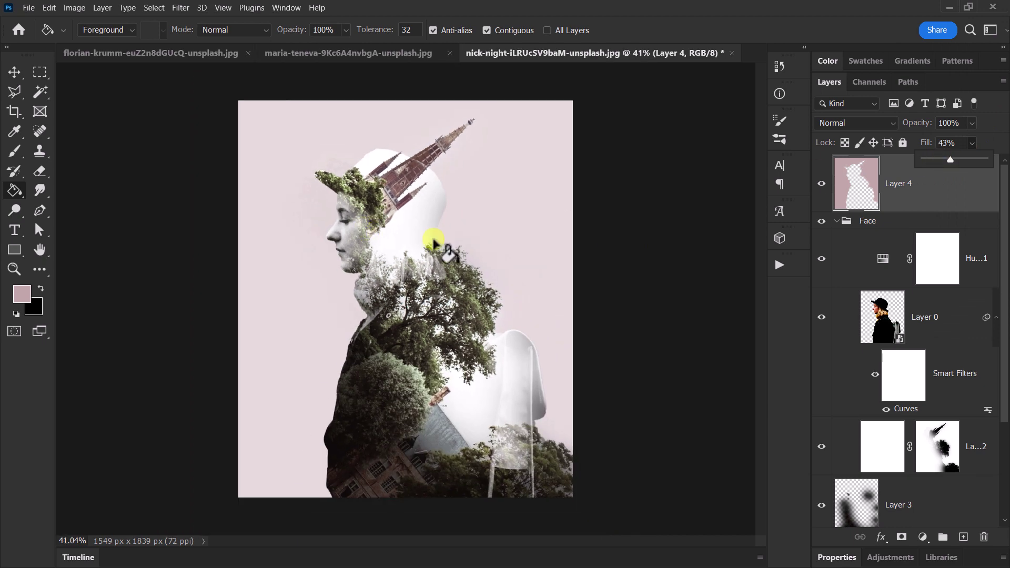
pyautogui.press('z')
pyautogui.moveTo(417, 218)
pyautogui.mouseDown()
pyautogui.moveTo(428, 236)
pyautogui.moveTo(422, 226)
pyautogui.mouseUp()
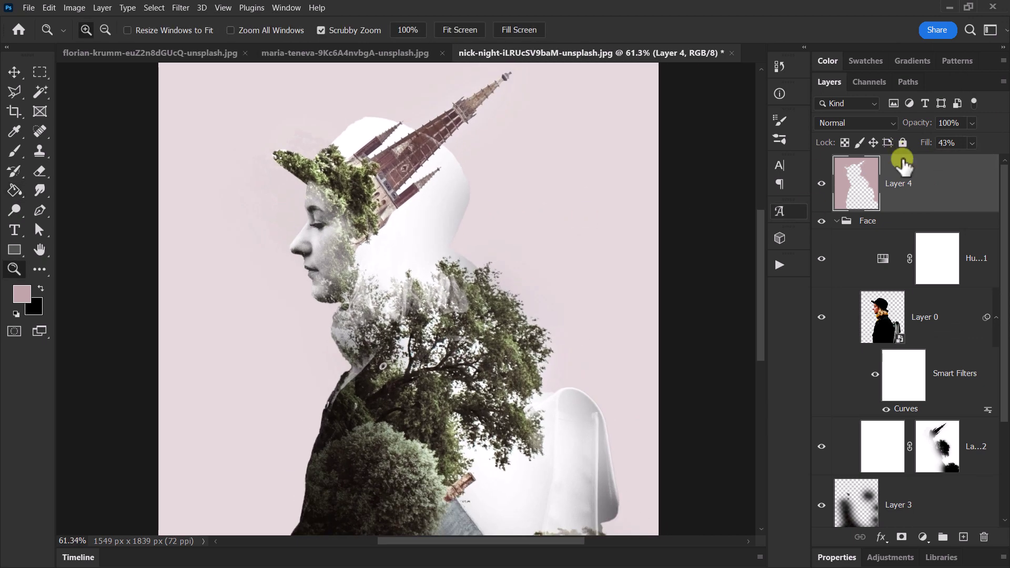
# - Apply a Hue/Saturation adjustment to Layer 1 with hue -125 and saturation -35 to recolour the trees and spire purple
pyautogui.scroll(-3, 905, 210)
pyautogui.click(853, 425)
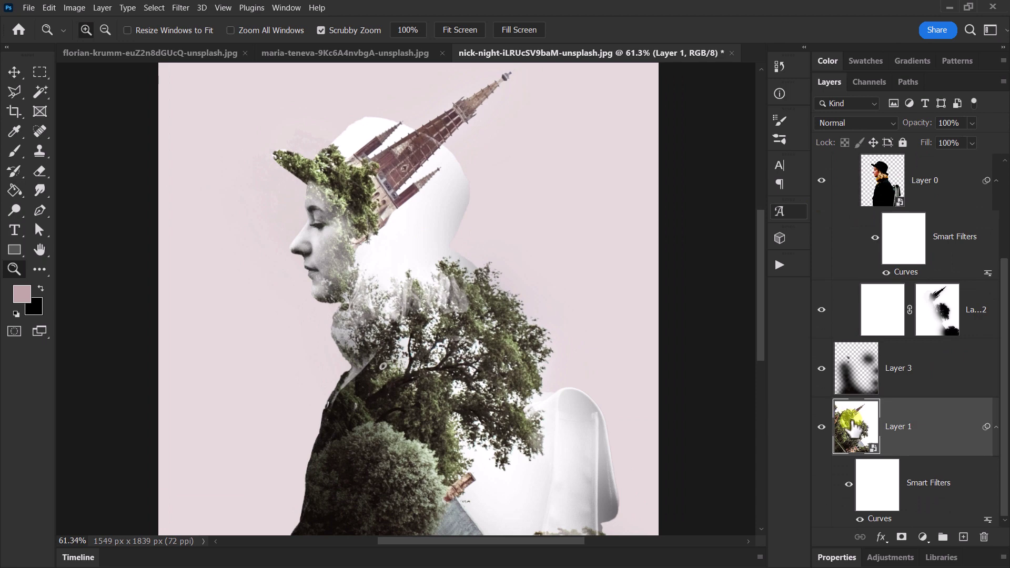
pyautogui.click(69, 13)
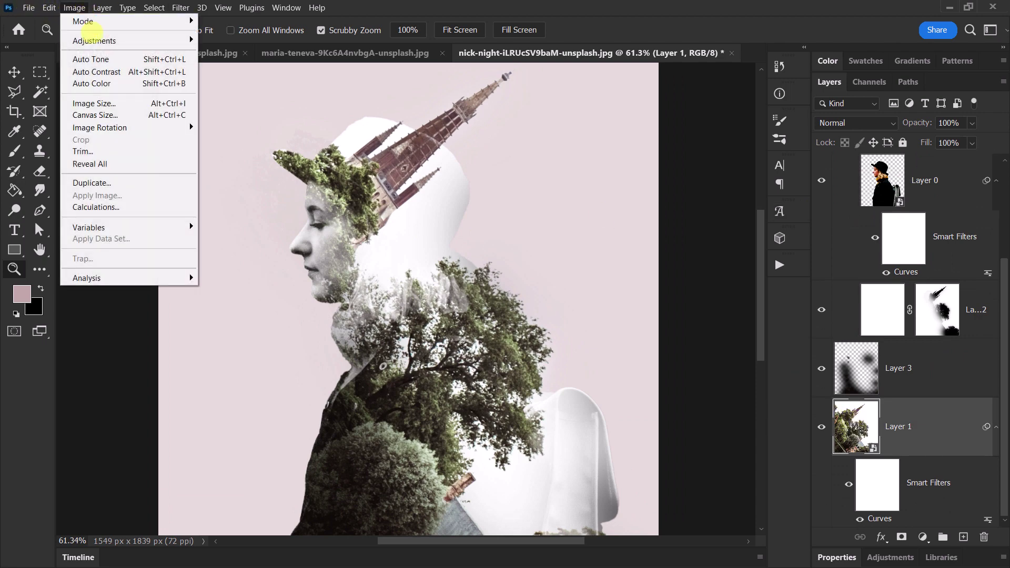
pyautogui.moveTo(90, 40)
pyautogui.click(275, 107)
pyautogui.moveTo(469, 101); pyautogui.dragTo(826, 174)
pyautogui.moveTo(864, 266); pyautogui.dragTo(811, 269)
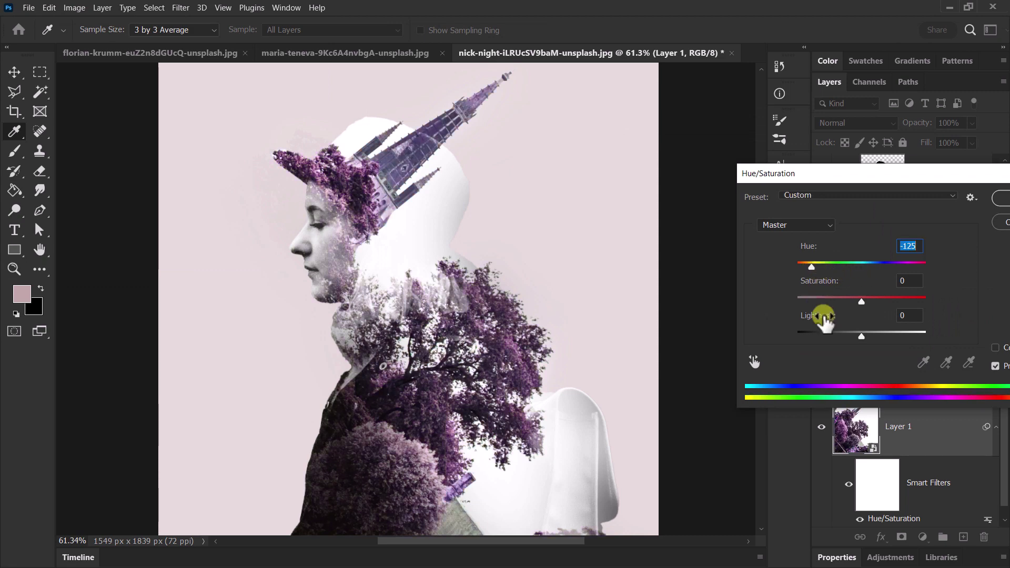
pyautogui.moveTo(861, 302); pyautogui.dragTo(839, 298)
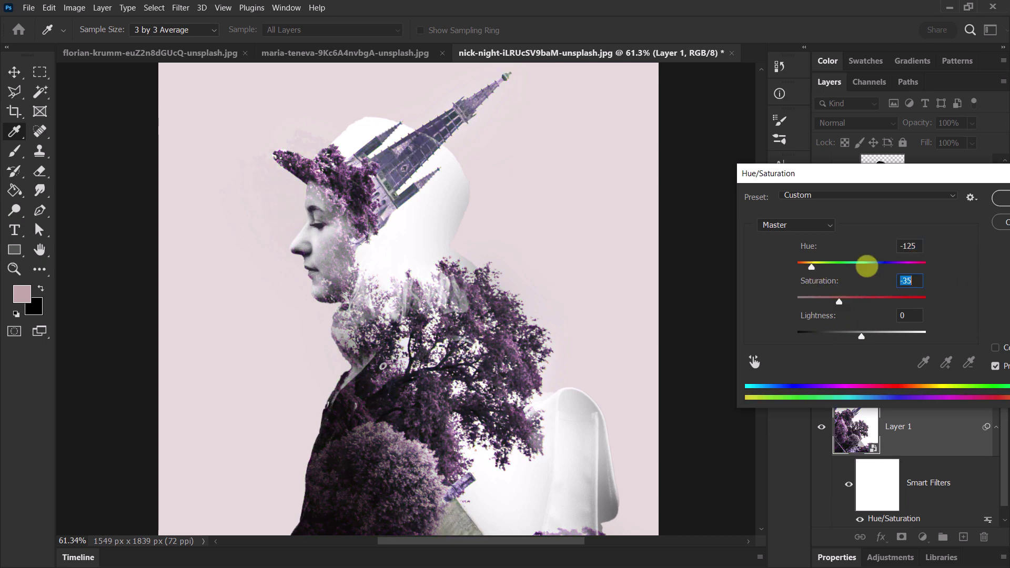
pyautogui.press('Return')
pyautogui.press('z')
pyautogui.moveTo(354, 219); pyautogui.dragTo(395, 269)
pyautogui.press('Tab')
pyautogui.scroll(-5, 552, 257)
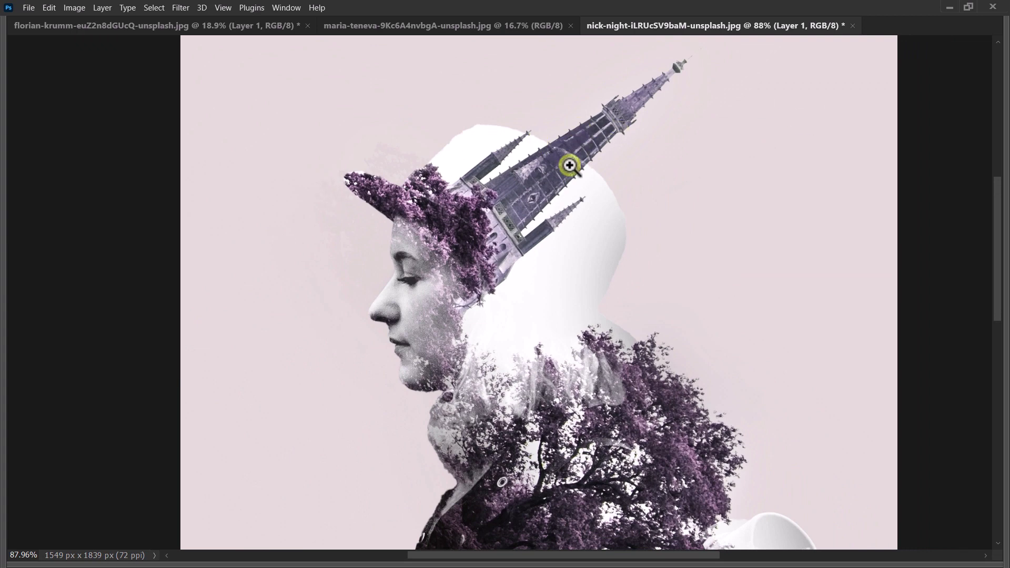
pyautogui.press('Tab')
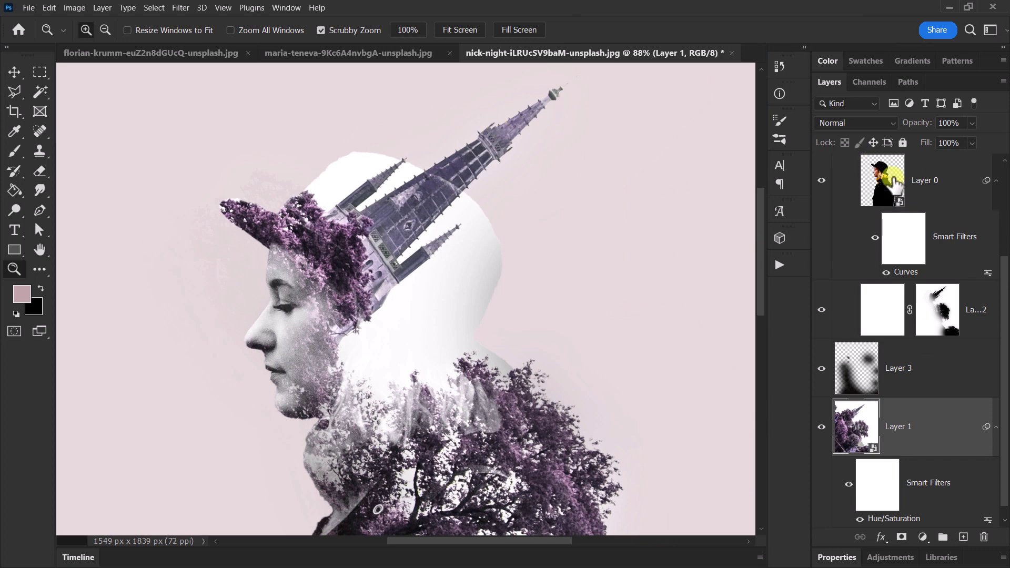
# - Add a new empty layer directly above Layer 0 and clip it to Layer 0
pyautogui.click(884, 157)
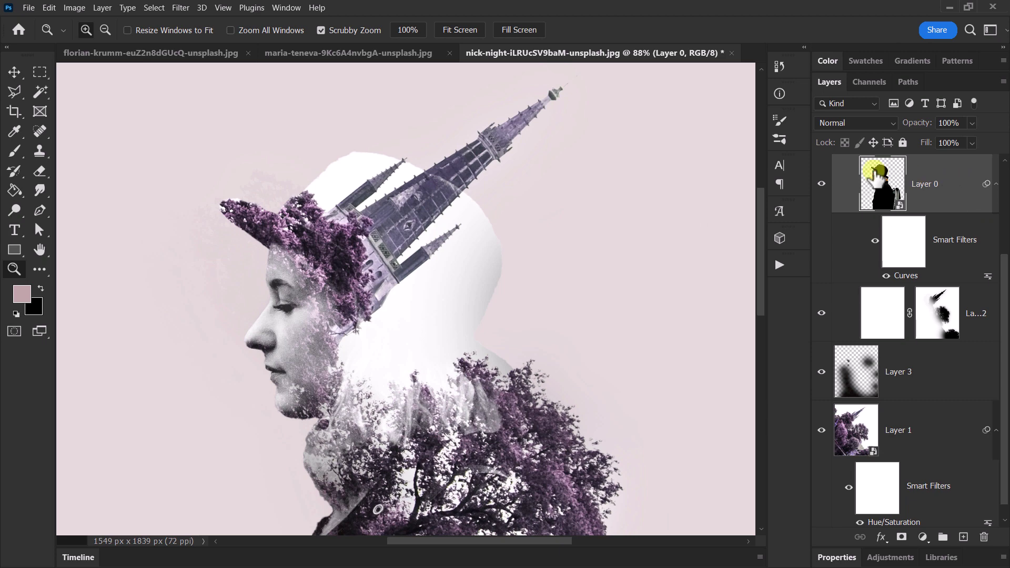
pyautogui.click(964, 537)
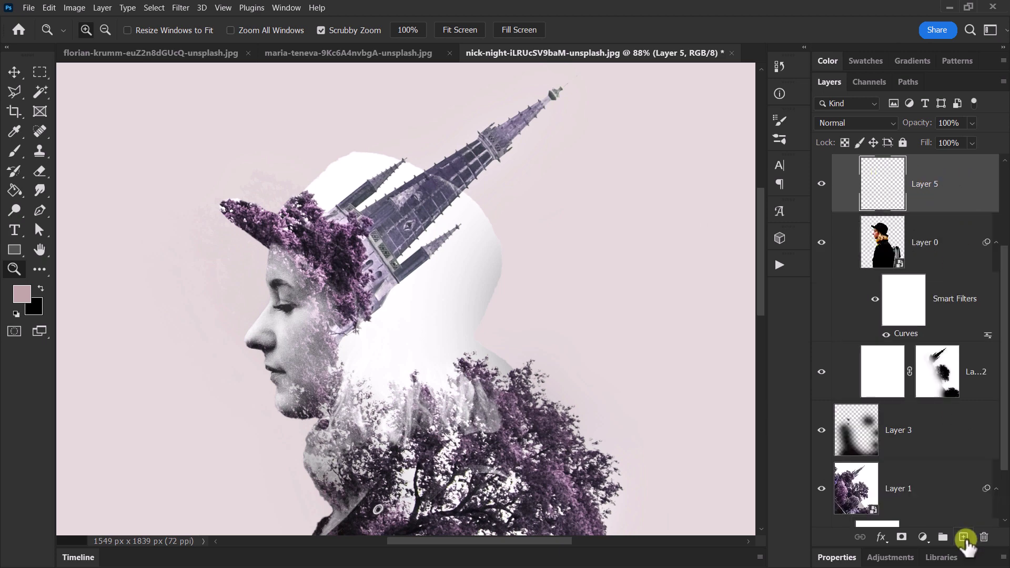
pyautogui.keyDown('alt'); pyautogui.click(940, 209); pyautogui.keyUp('alt')
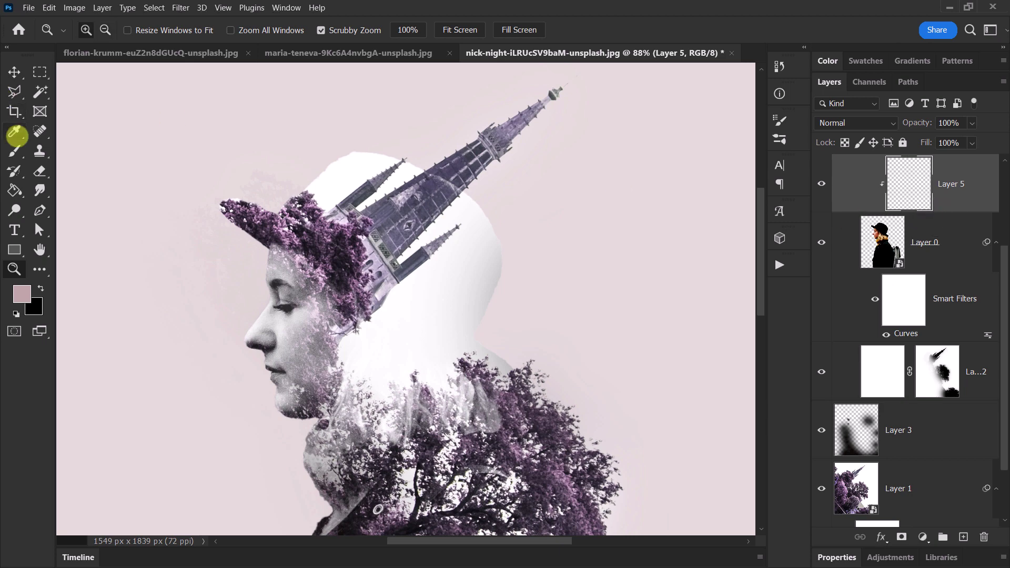
# - Paint black on Layer 5 with the soft 100 px brush across the back of the head by the spire
pyautogui.click(14, 151)
pyautogui.moveTo(530, 194)
pyautogui.mouseDown()
pyautogui.moveTo(453, 164)
pyautogui.moveTo(435, 182)
pyautogui.mouseUp()
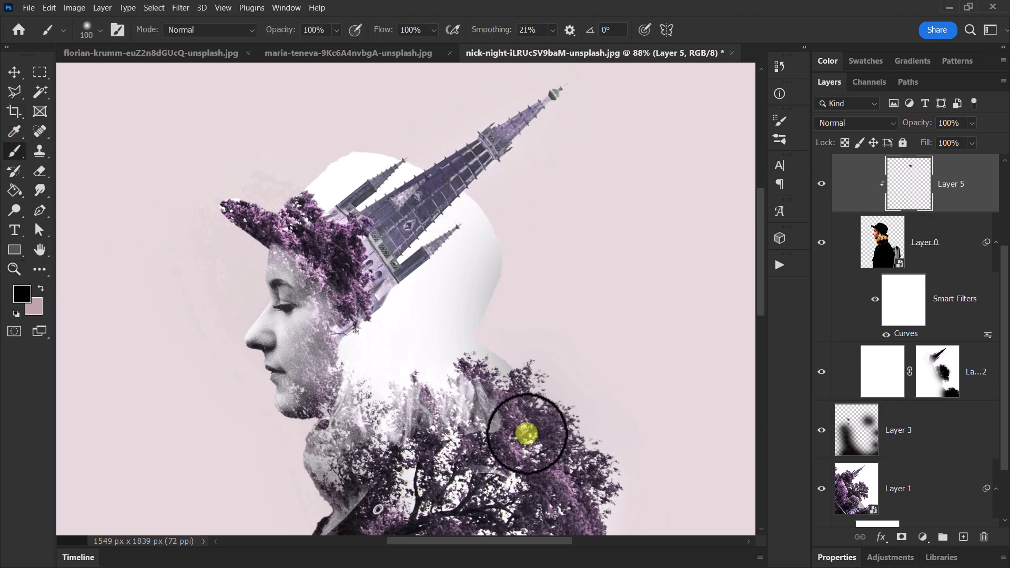
pyautogui.scroll(-2, 514, 270)
pyautogui.moveTo(548, 341); pyautogui.dragTo(547, 225)
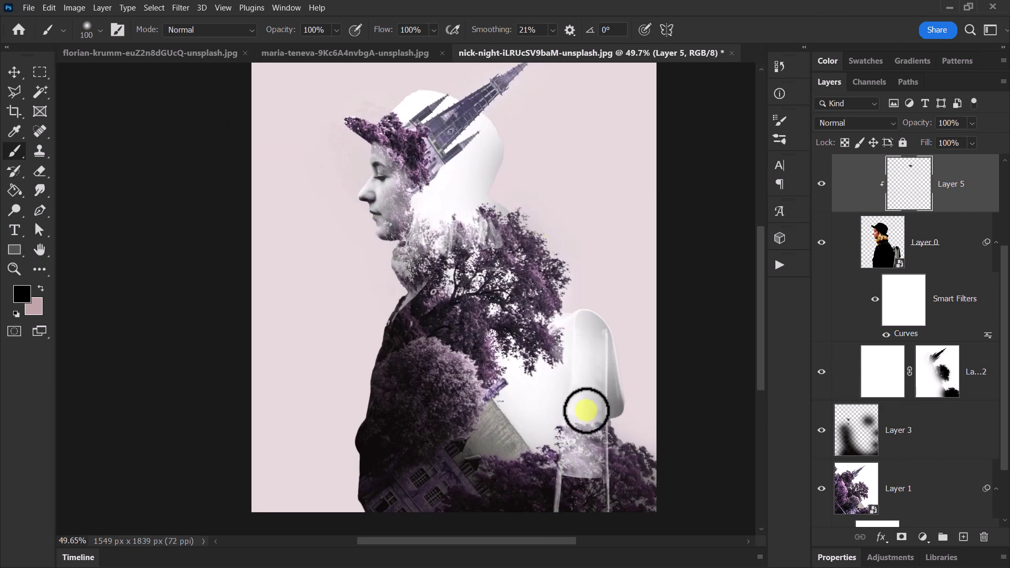
pyautogui.scroll(-1, 500, 309)
pyautogui.scroll(2, 421, 275)
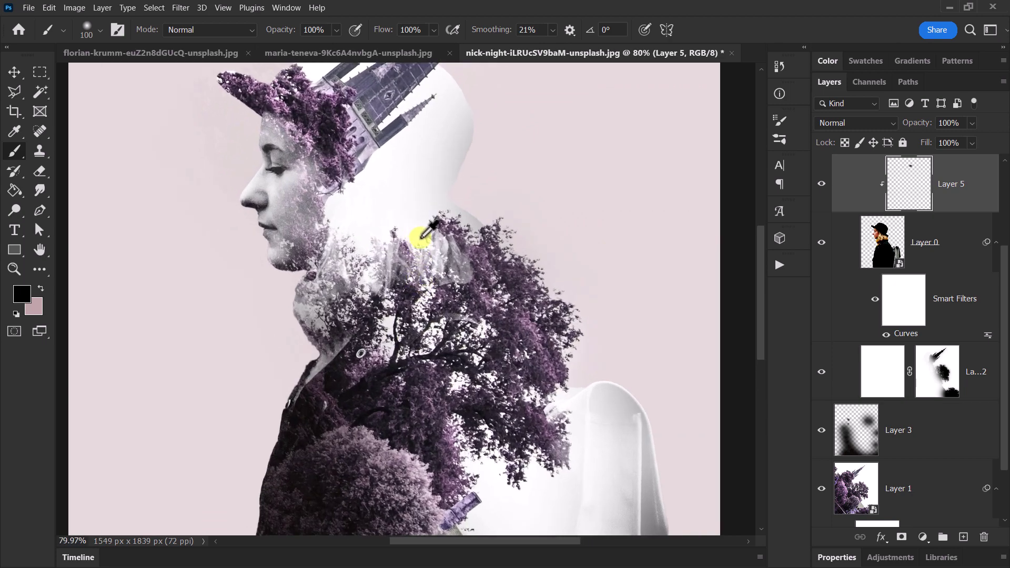
pyautogui.moveTo(395, 165); pyautogui.dragTo(446, 270)
pyautogui.scroll(1, 447, 271)
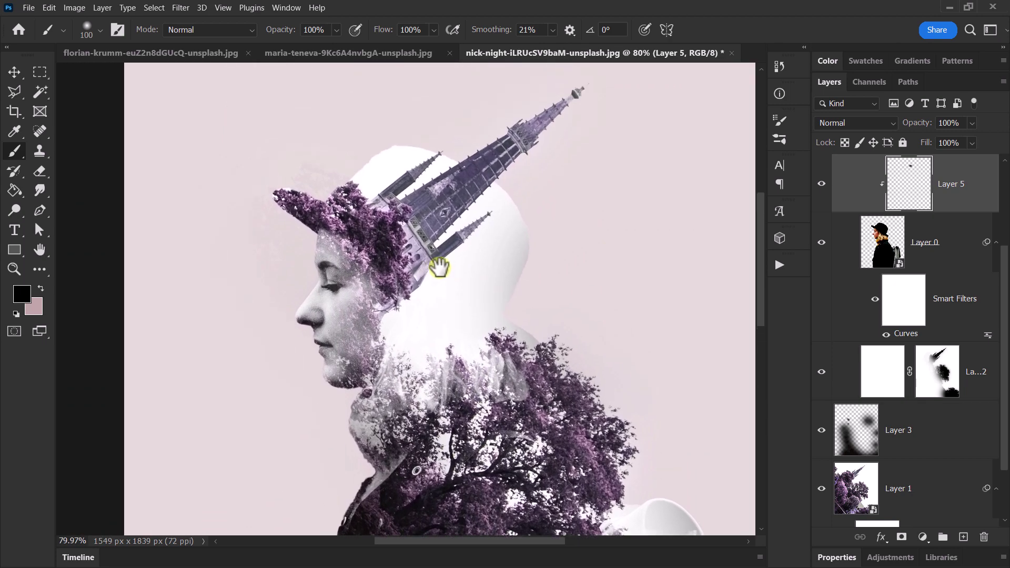